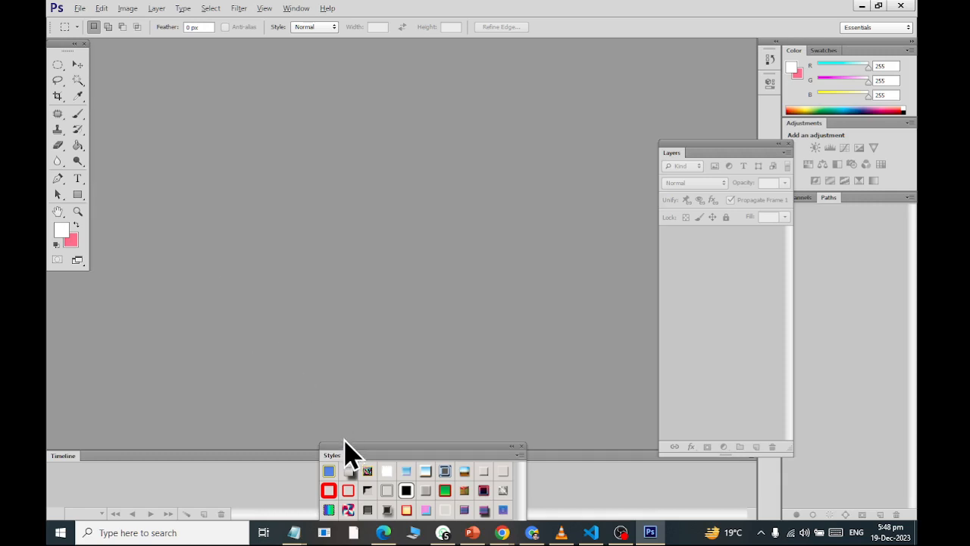
Step: Reset the Essentials workspace to its default panel layout
left_click_drag(347, 455, 396, 245)
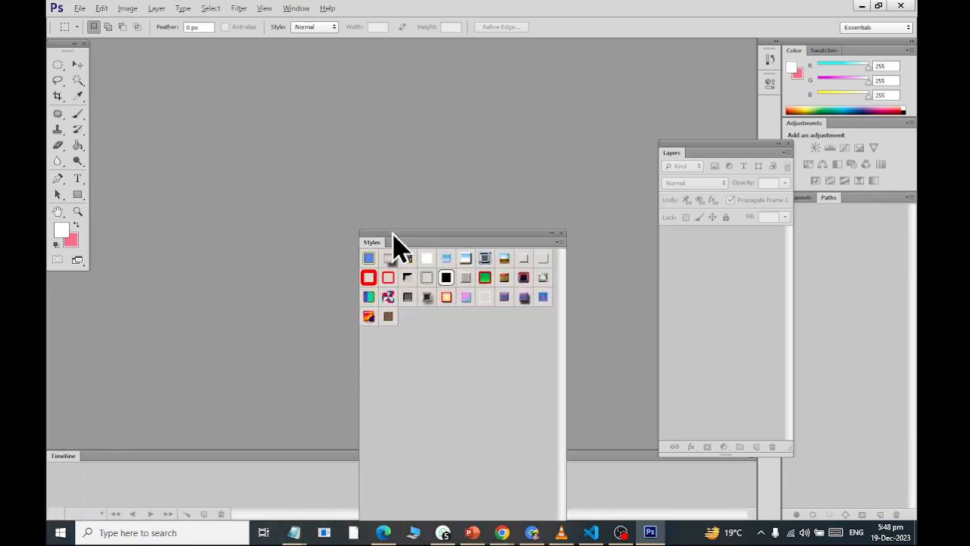
left_click(296, 9)
mouse_move(307, 40)
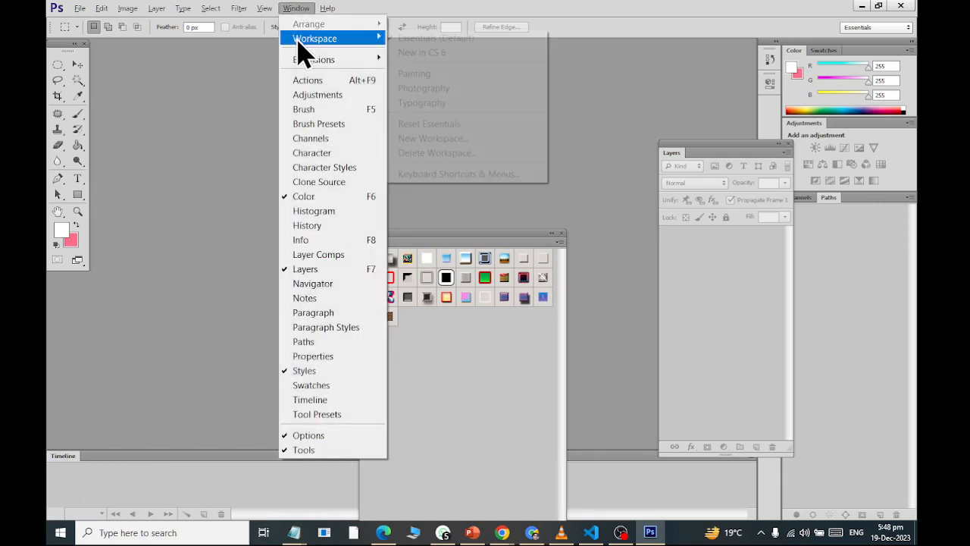
left_click(444, 124)
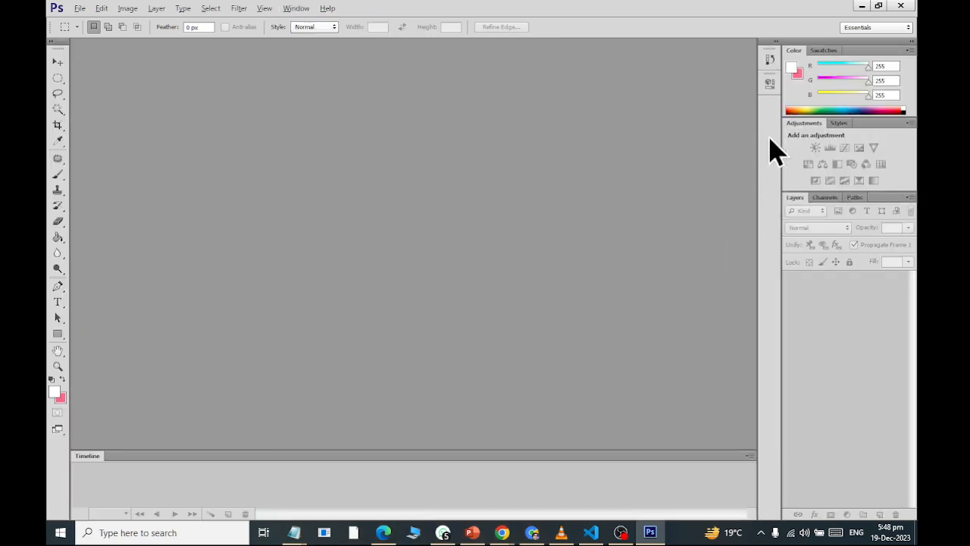
Step: Switch the toolbox to two columns, then detach the Layers panel as a floating panel and make it taller
left_click(53, 44)
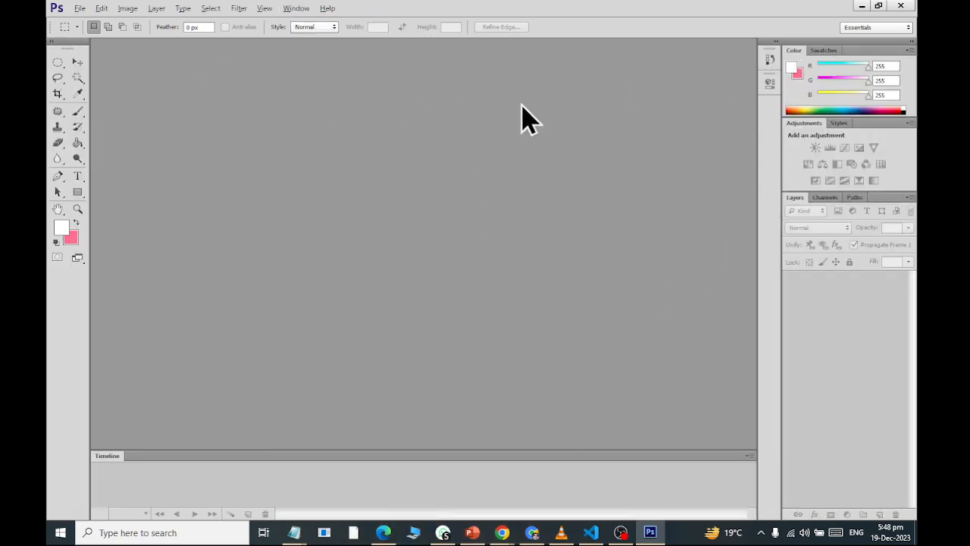
left_click_drag(795, 198, 634, 163)
left_click_drag(664, 277, 687, 466)
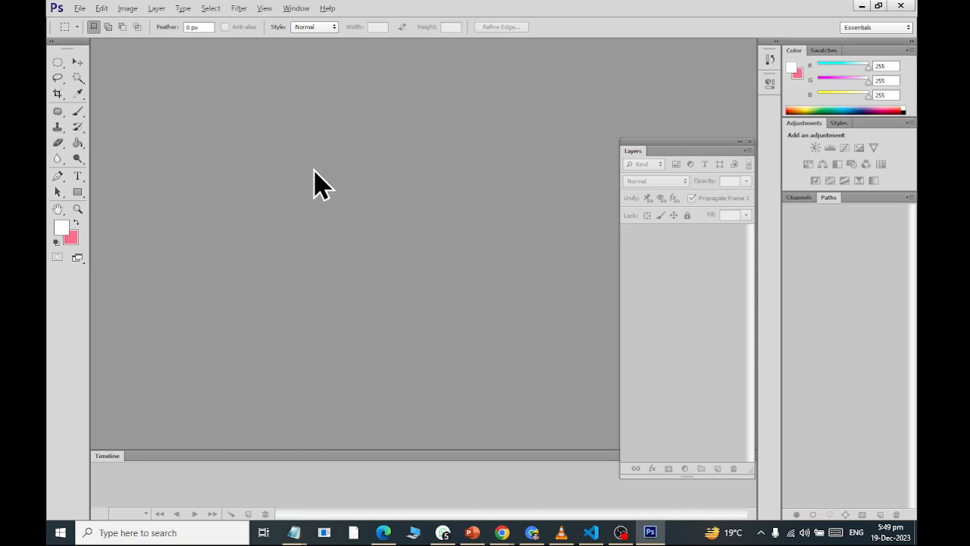
Step: Create a new document from the Web preset at 1024 x 768 pixels with a resolution of 100 pixels/inch
left_click(79, 10)
left_click(91, 23)
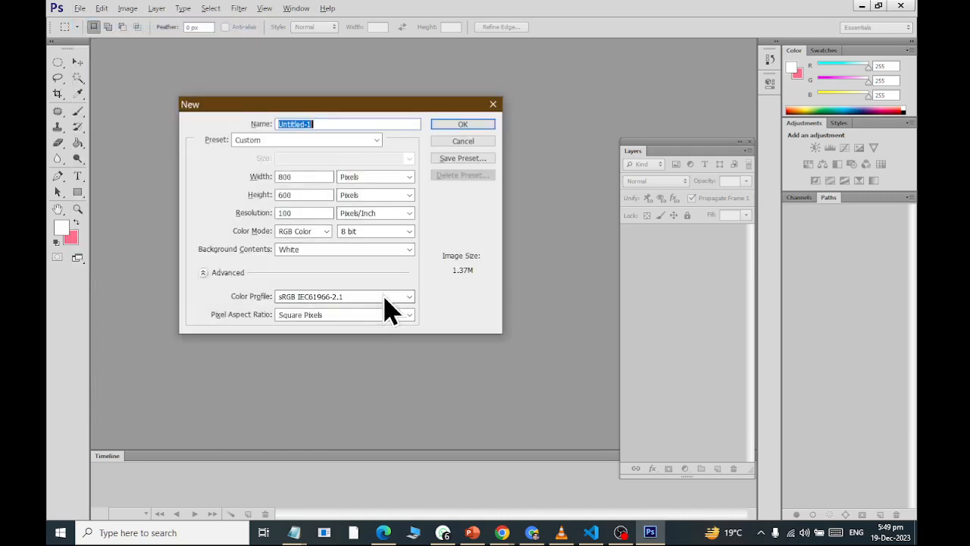
left_click(277, 140)
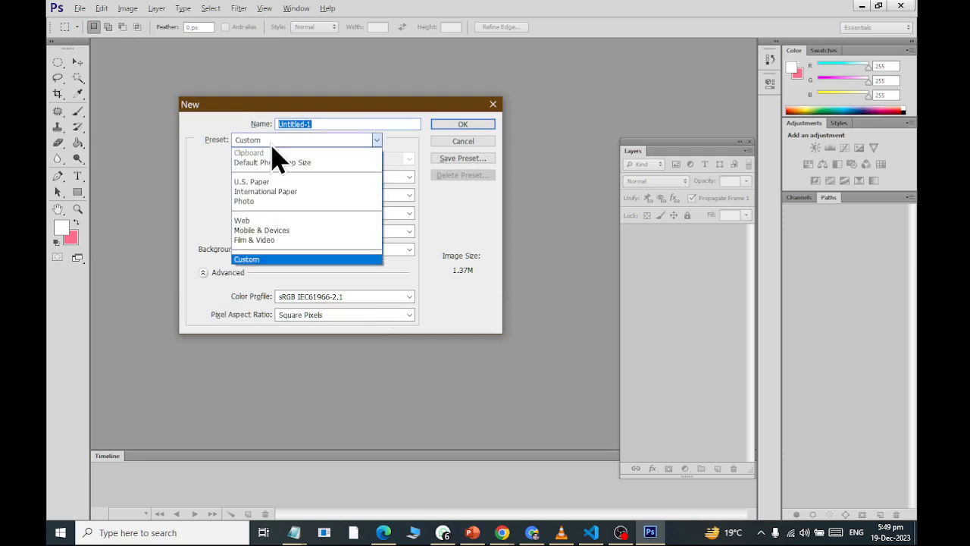
left_click(274, 223)
left_click(329, 159)
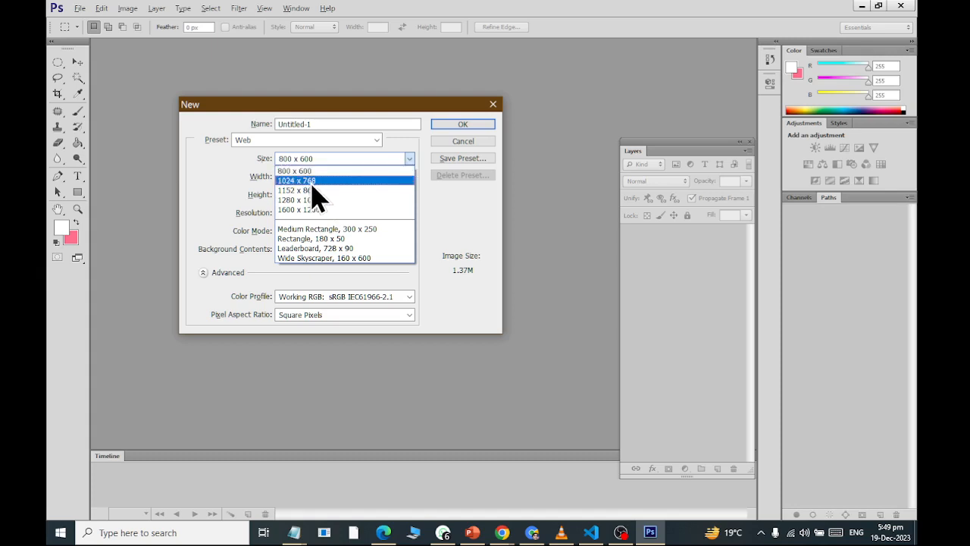
left_click(313, 184)
left_click(311, 213)
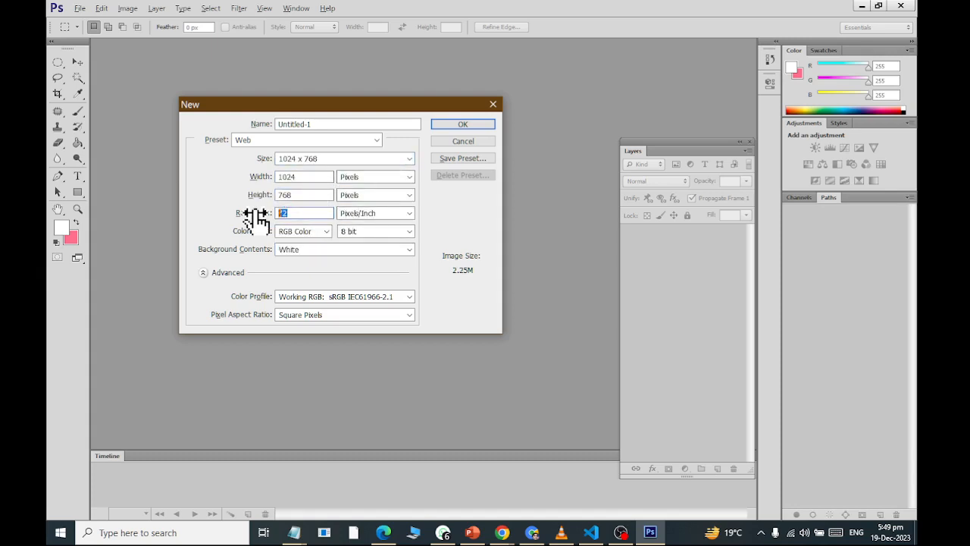
type("100")
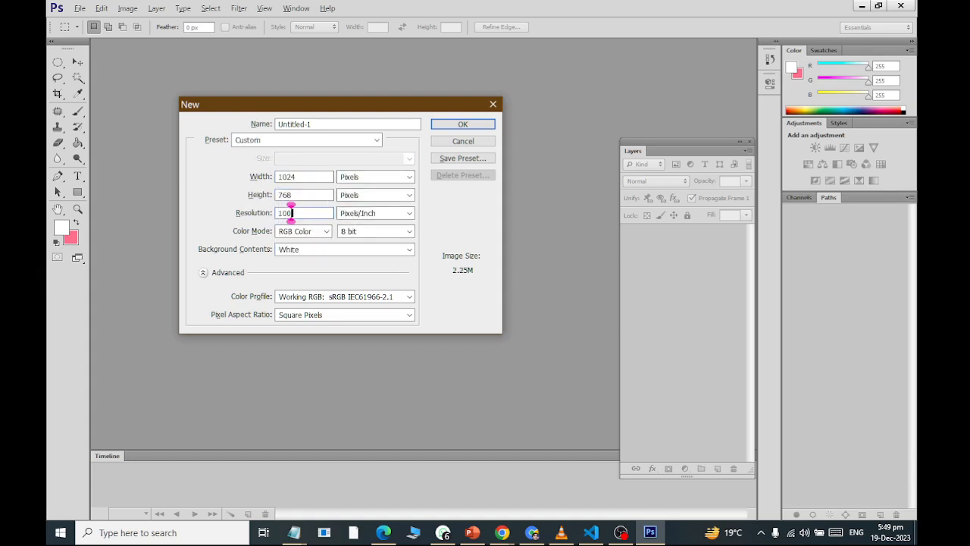
left_click(453, 129)
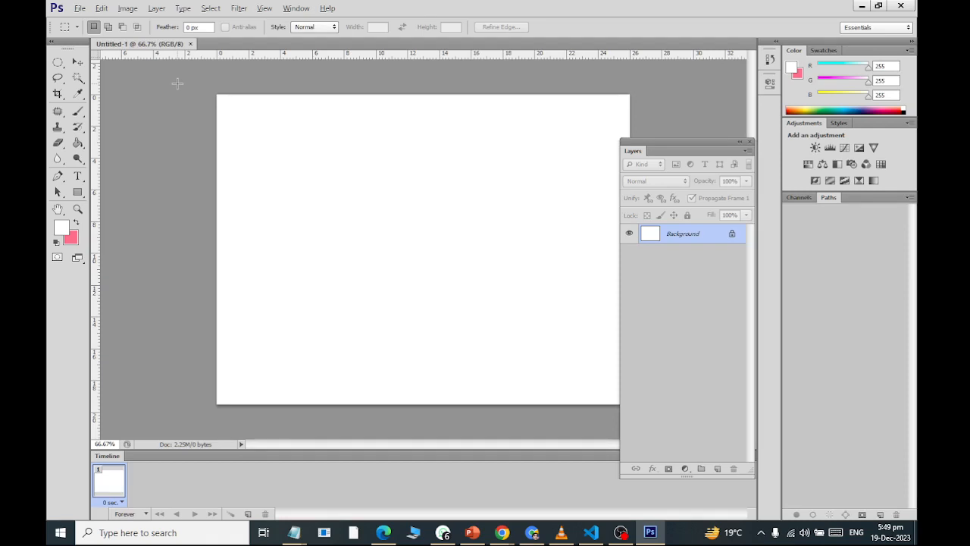
Step: Convert the locked Background into the regular layer Layer 0 and move the floating Layers panel clear of the canvas
double_click(732, 238)
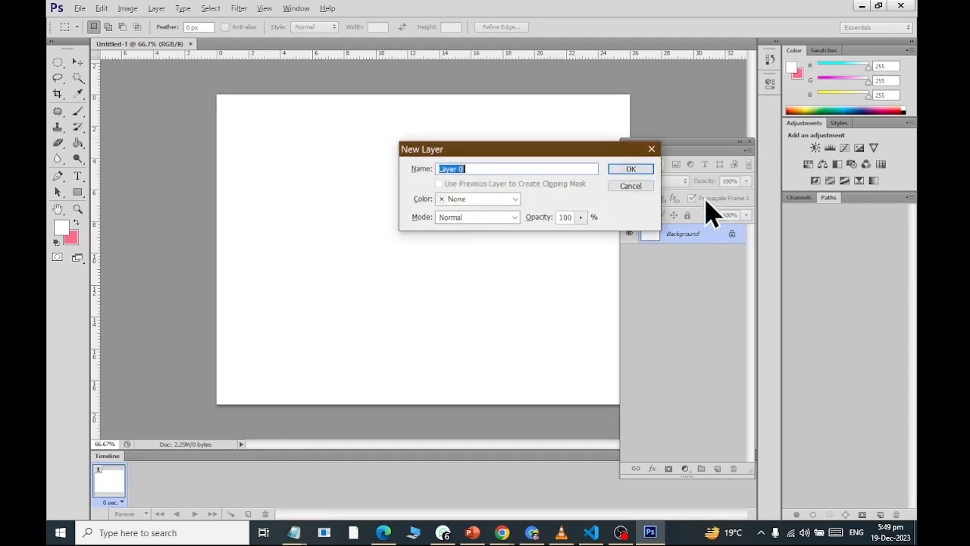
left_click(636, 170)
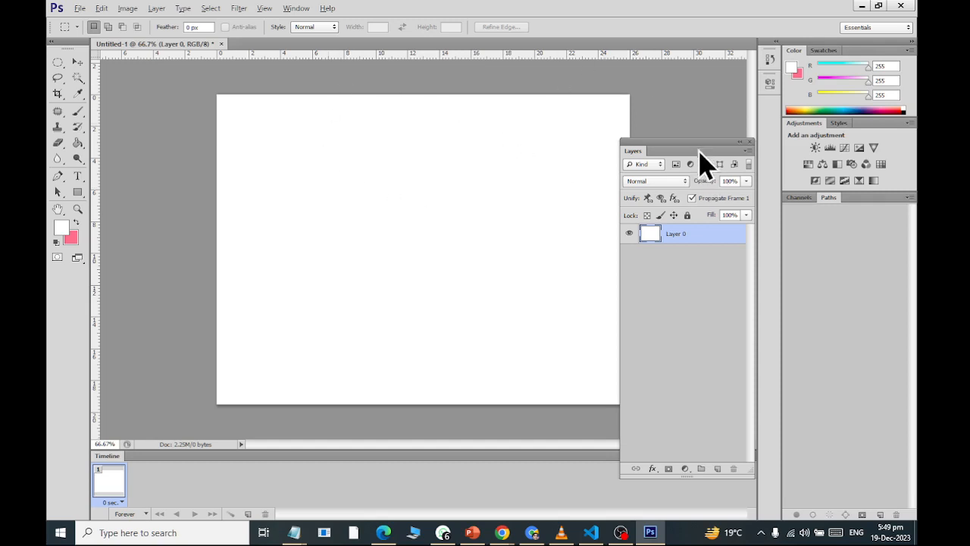
left_click_drag(696, 141, 720, 217)
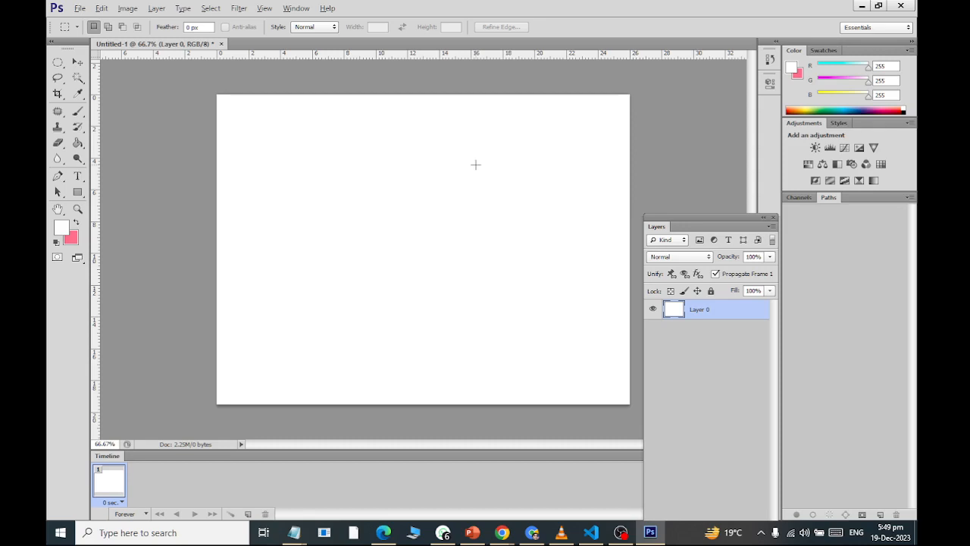
Step: Activate the Gradient tool
left_click(76, 143)
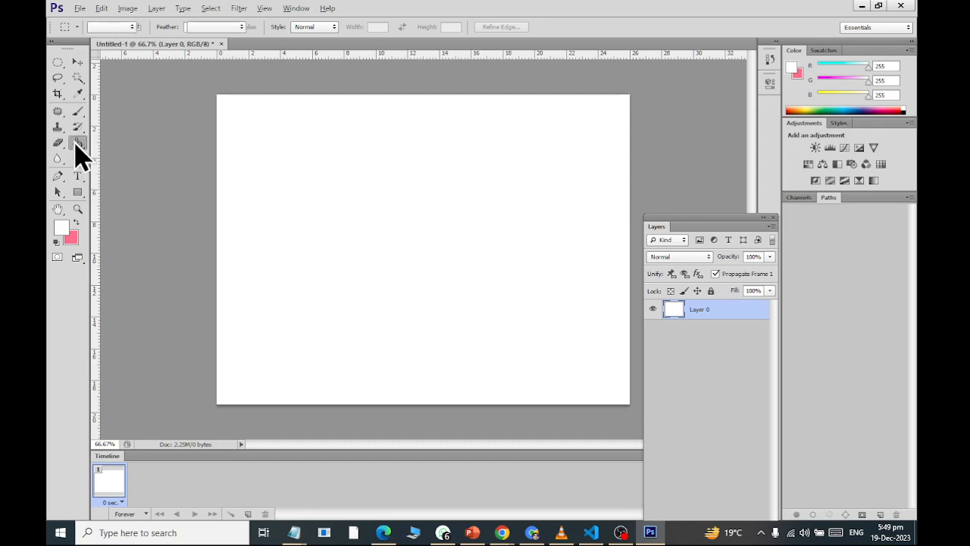
left_click(108, 145)
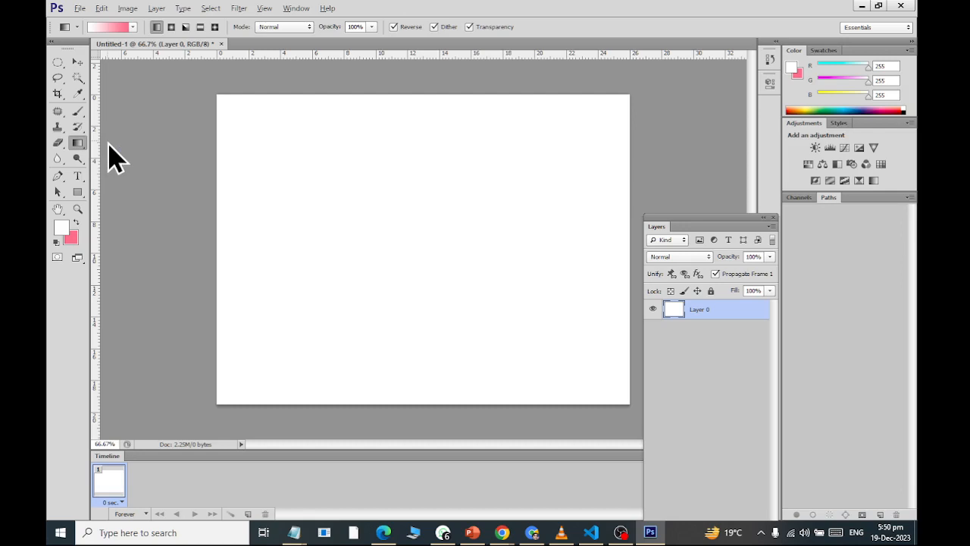
right_click(76, 144)
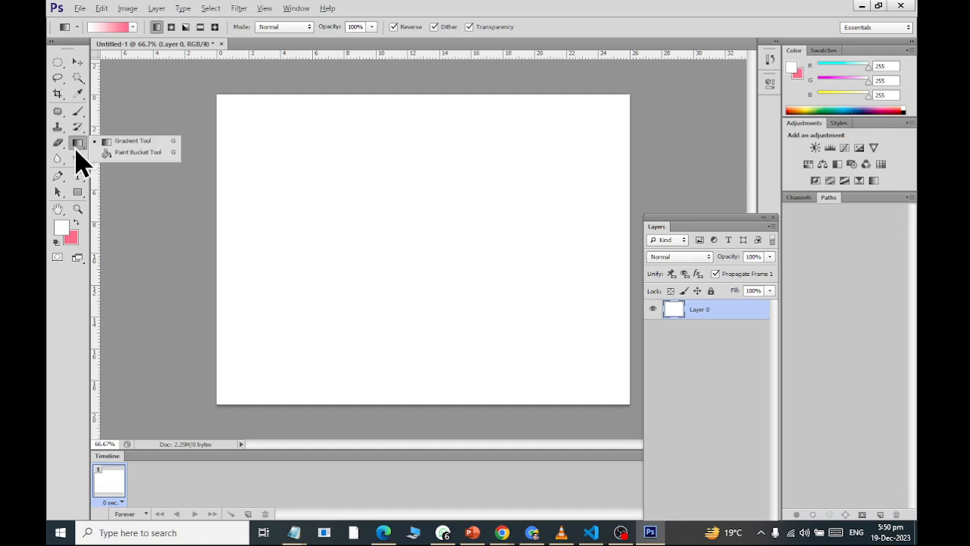
left_click(114, 141)
Step: Set the foreground colour to grey 7b7c79 and the background colour to near-black 1d1d1d
left_click(62, 229)
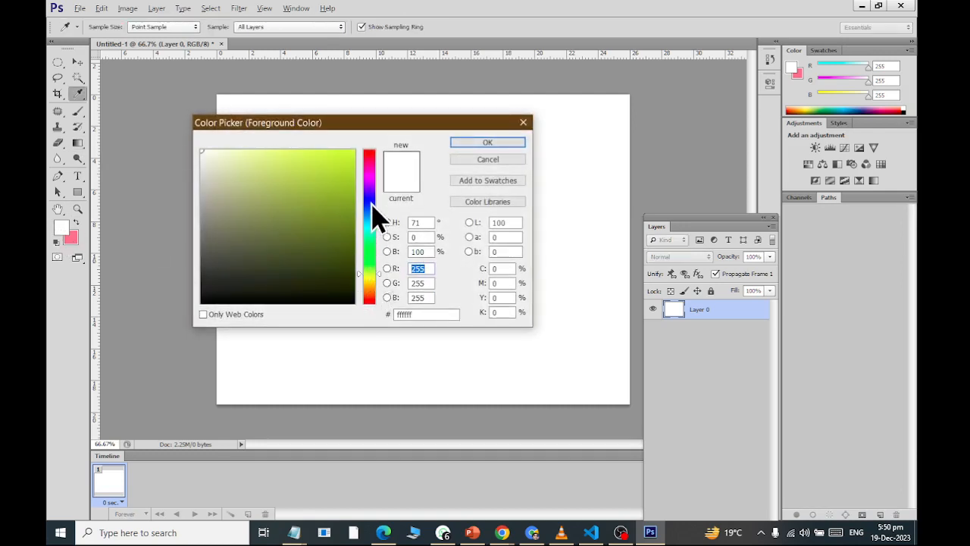
left_click(204, 229)
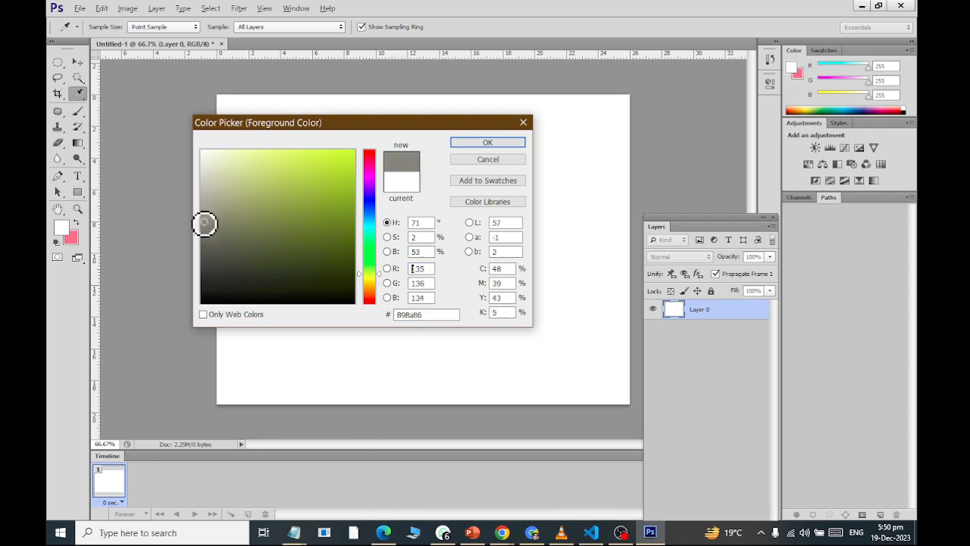
left_click(485, 142)
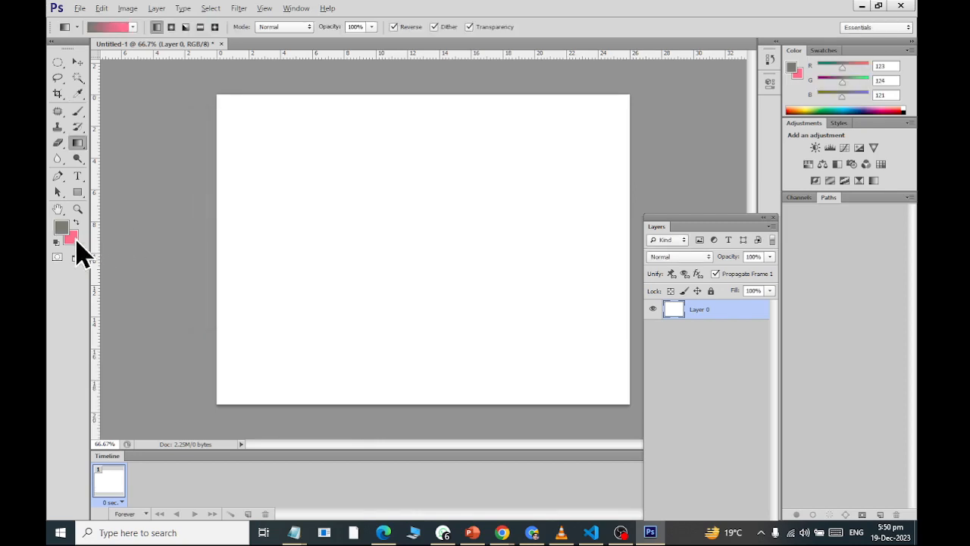
left_click(71, 238)
left_click_drag(232, 230, 188, 287)
left_click(485, 144)
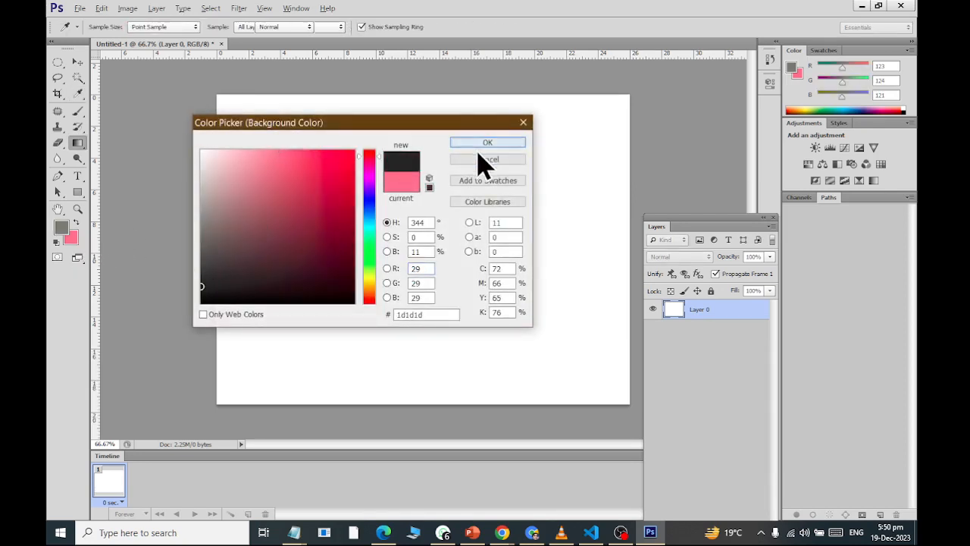
Step: Set the foreground colour to grey 949494 and the background colour to dark grey 3d3d3d
left_click(61, 230)
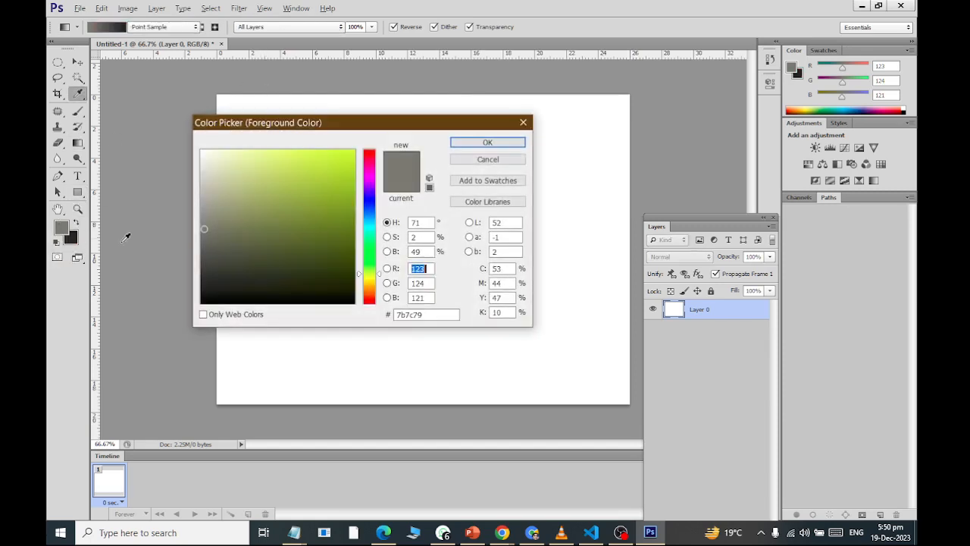
left_click(202, 215)
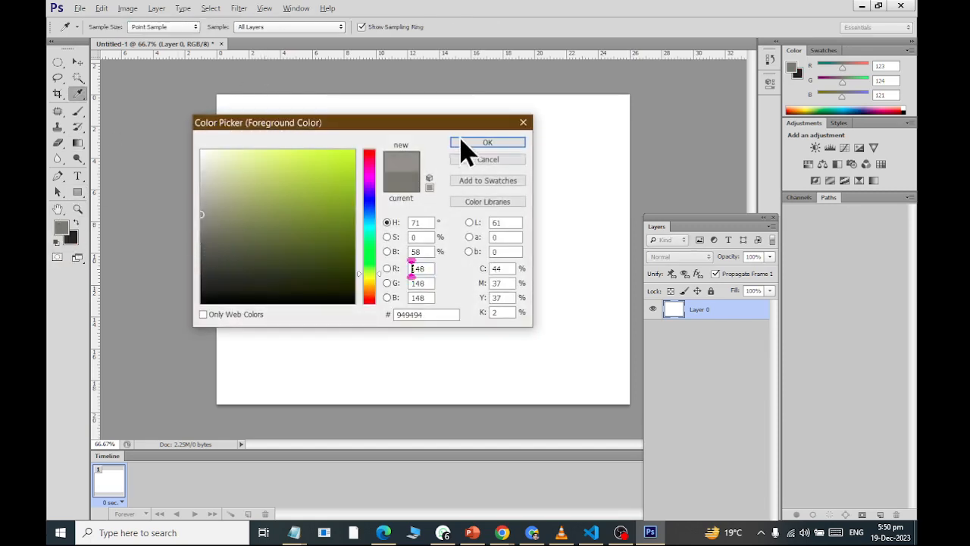
left_click(486, 143)
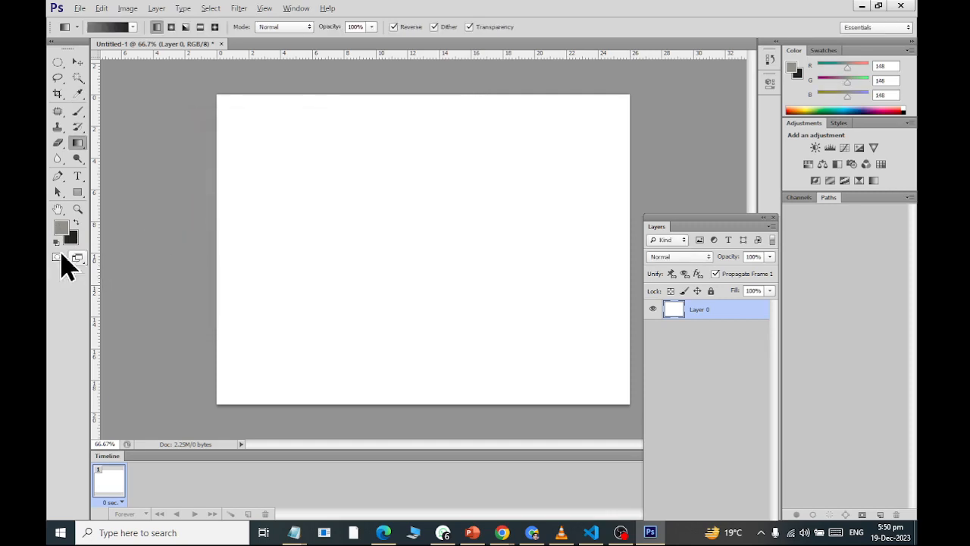
left_click(71, 238)
mouse_move(200, 285)
left_mouse_down()
mouse_move(203, 273)
mouse_move(192, 267)
left_mouse_up()
left_click(468, 144)
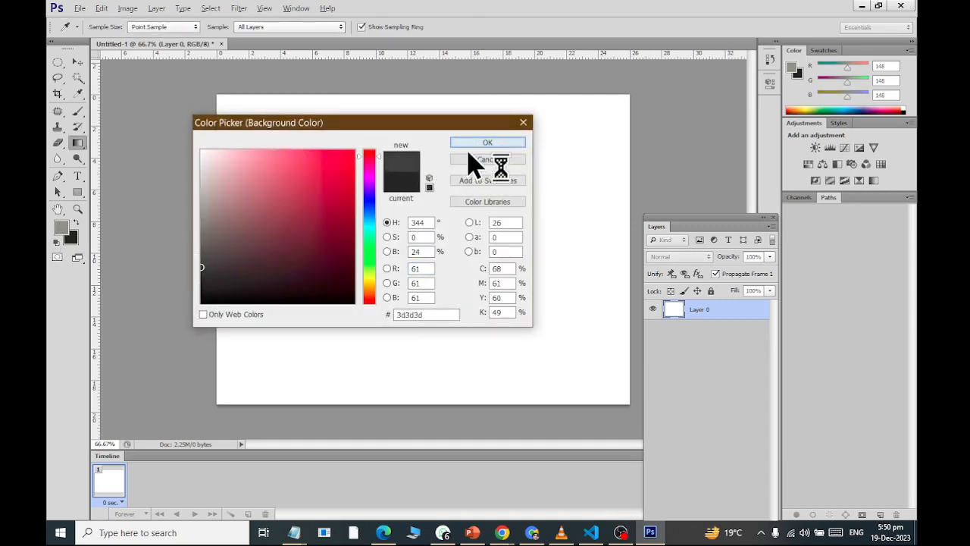
Step: Try vertical linear gradients on Layer 0 in both directions, ending with the dark grey at the canvas's upper edge
key("g")
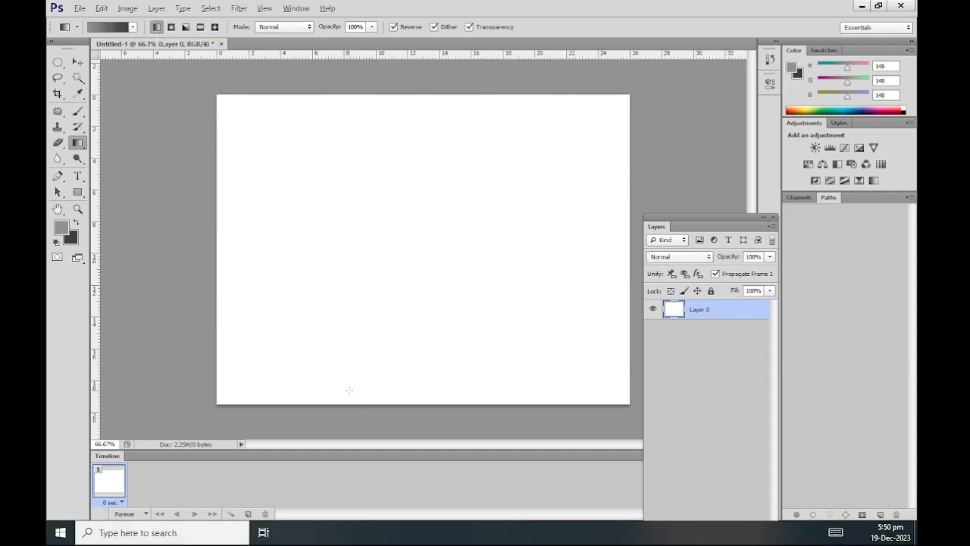
left_click_drag(368, 163, 369, 86)
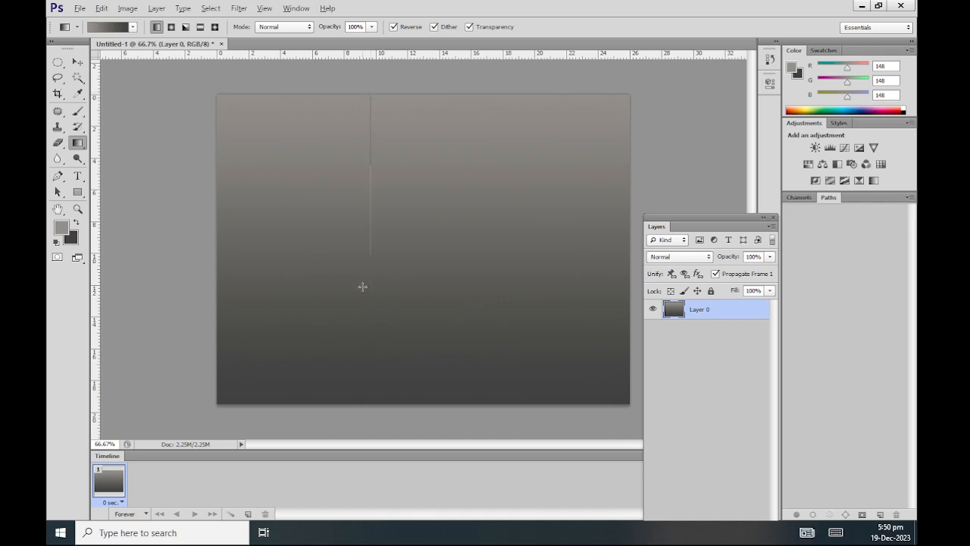
left_click_drag(355, 395, 353, 395)
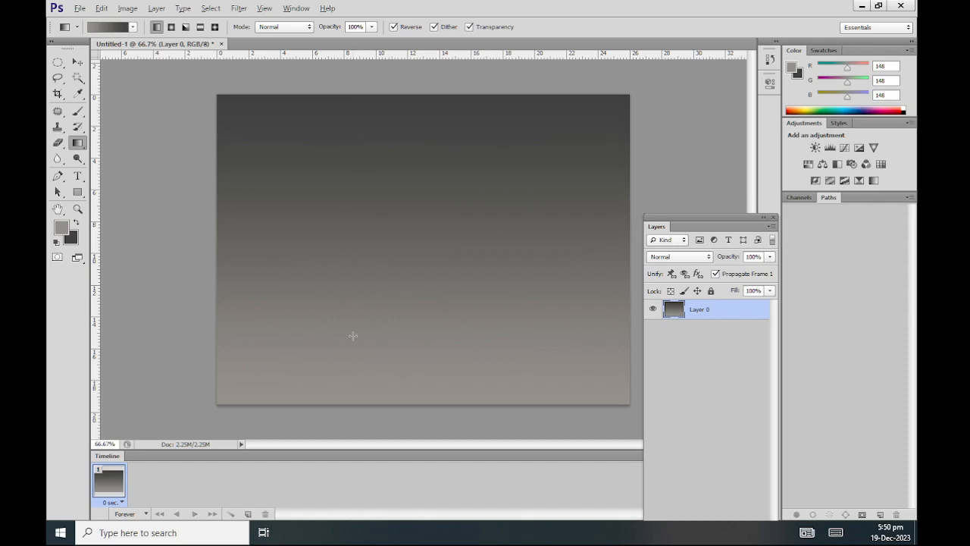
left_click_drag(374, 103, 371, 397)
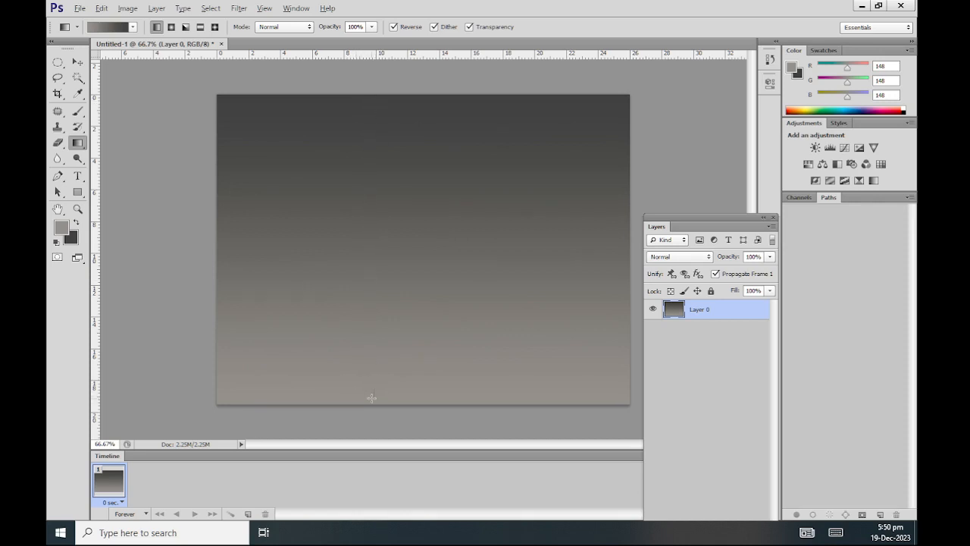
Step: Lighten the background colour to 5b5a5a and refill Layer 0 with a vertical gradient running from dark above to light below
left_click(72, 240)
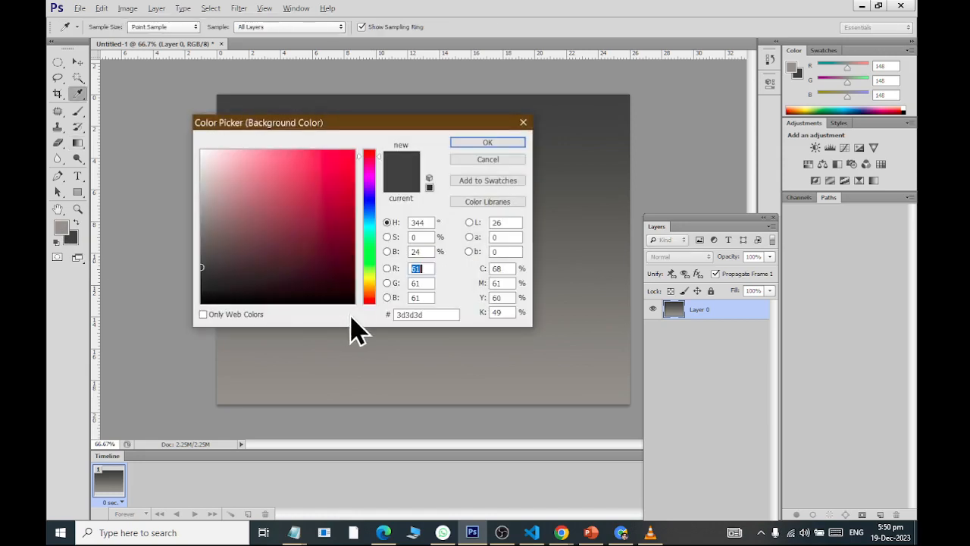
left_click_drag(209, 275, 202, 249)
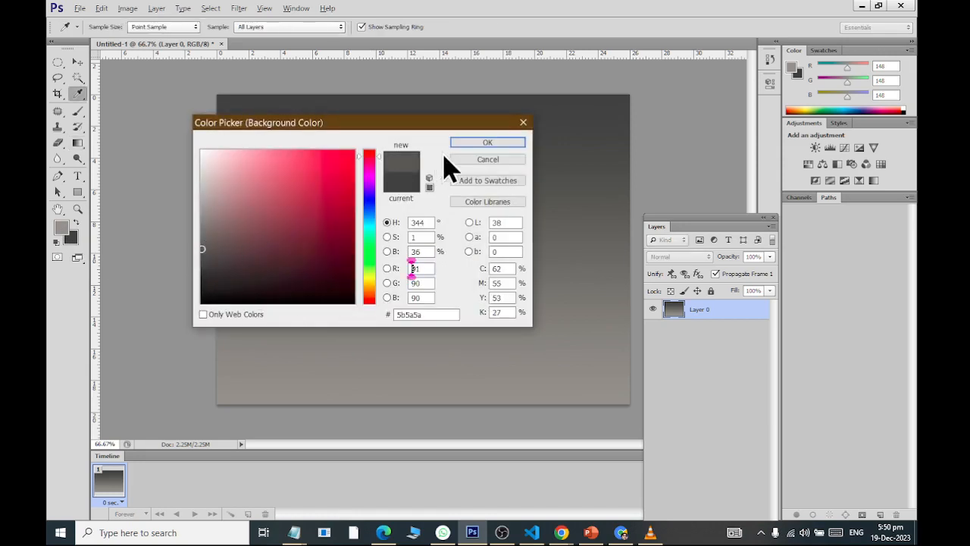
left_click(472, 144)
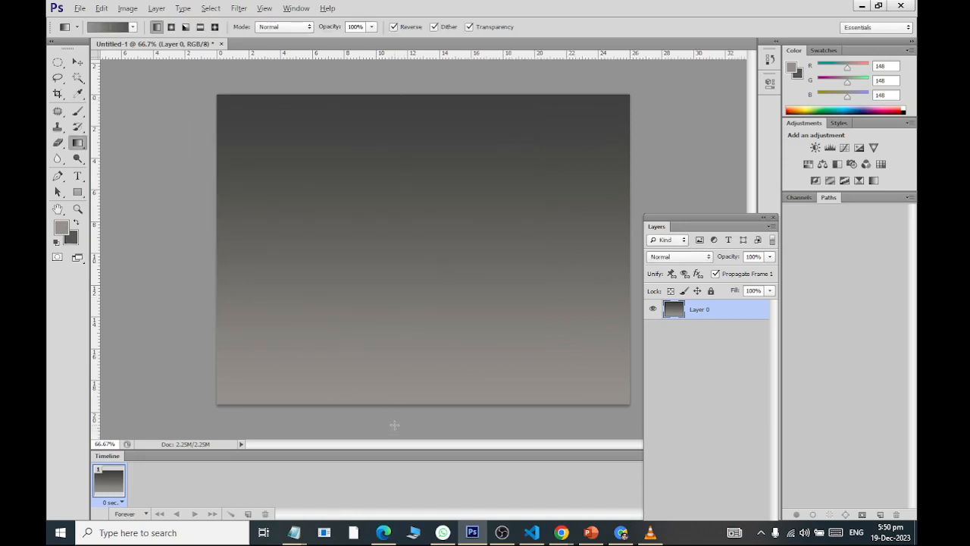
left_click_drag(395, 424, 391, 415)
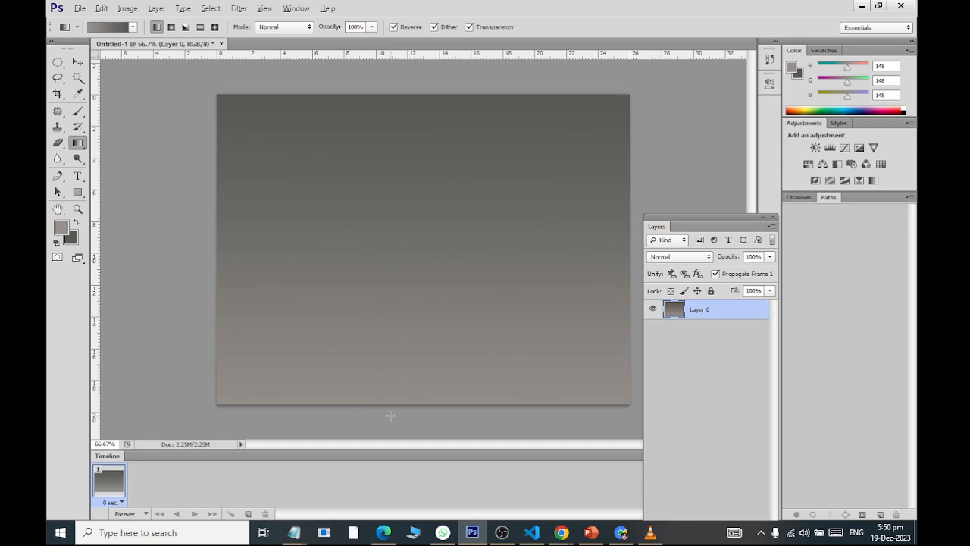
Step: Lighten the foreground colour to a6a6a6 and refill Layer 0 with a vertical gradient running from dark above to light below
left_click(71, 239)
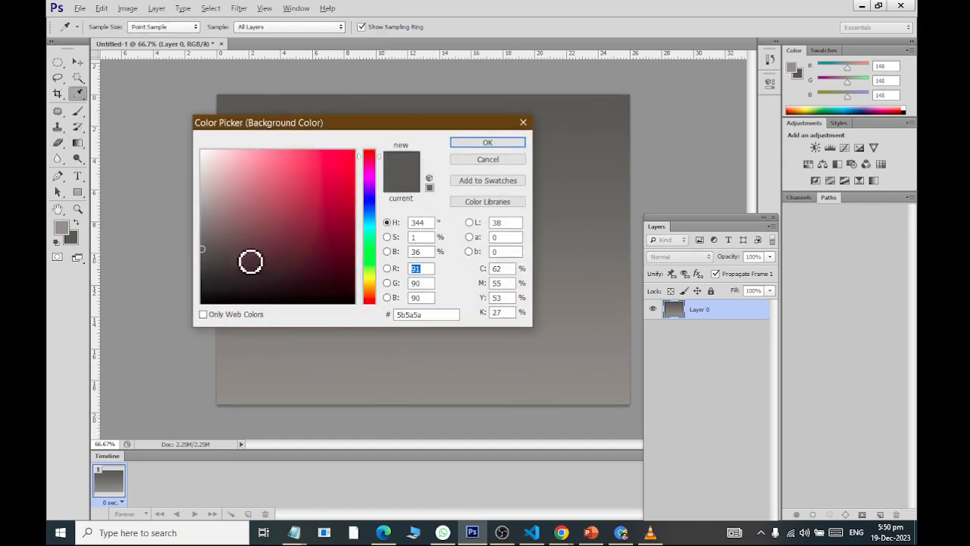
key("Escape")
left_click(66, 230)
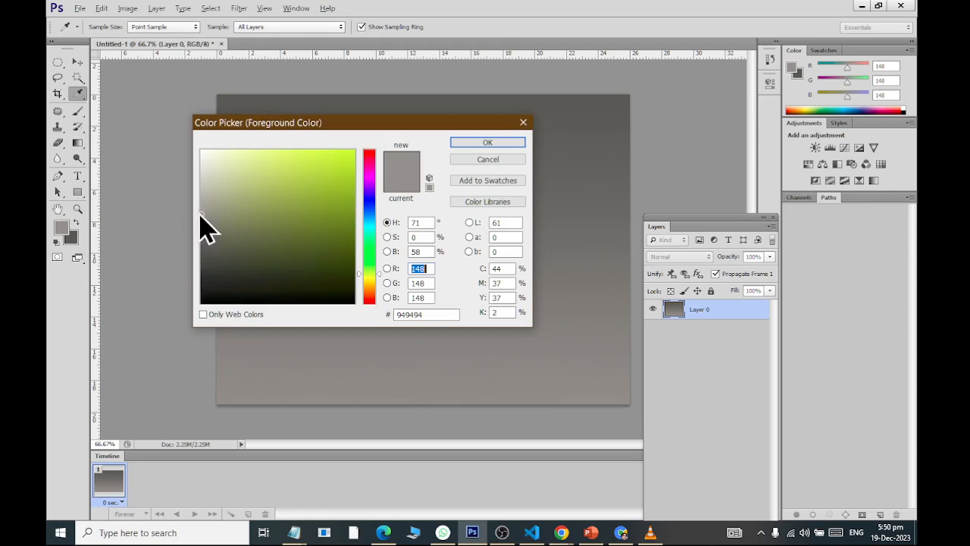
left_click(202, 203)
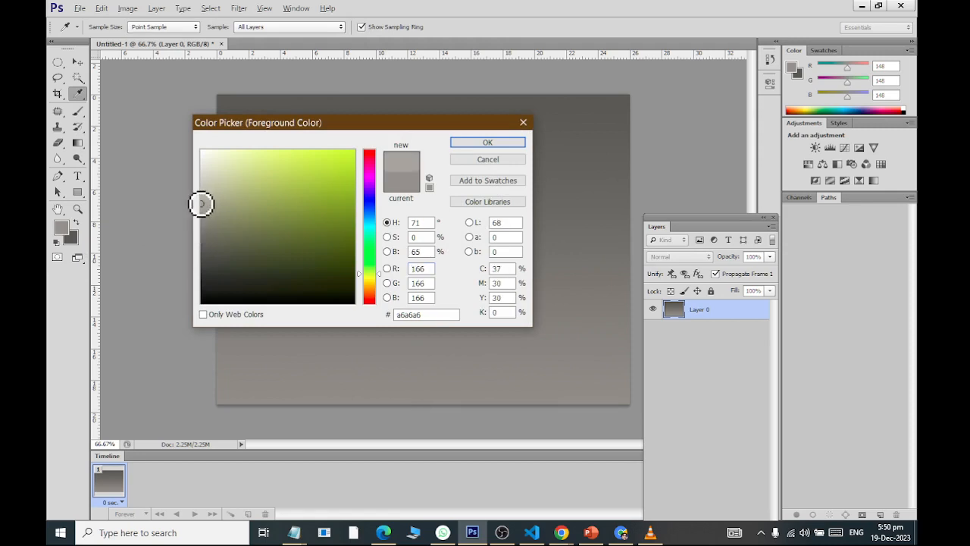
left_click(488, 143)
left_click_drag(381, 364, 364, 363)
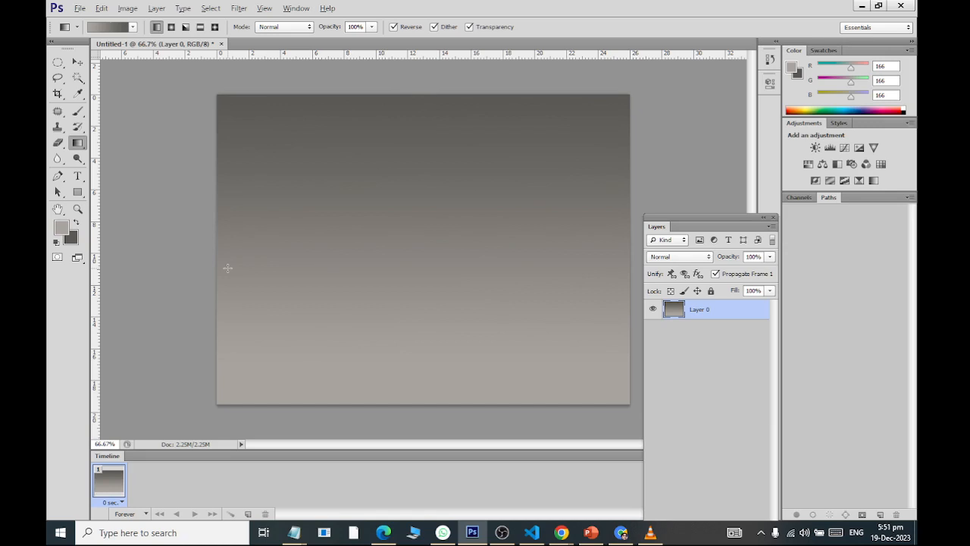
Step: Open the photo of the woman in glasses at a computer, d1356a53-c4a9-4db9-b23a-75a6be237ba9.png, from the latest folder in Documents
left_click(79, 8)
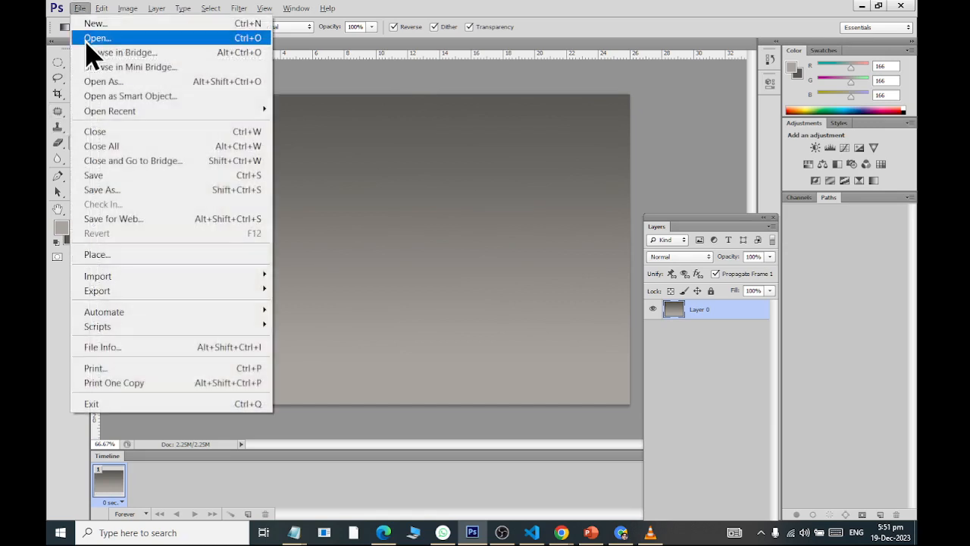
left_click(86, 40)
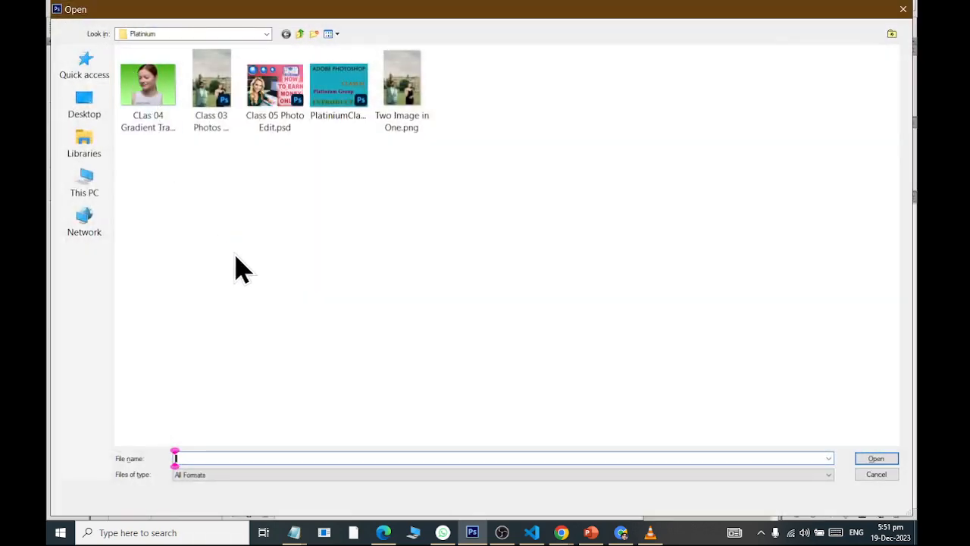
left_click(87, 150)
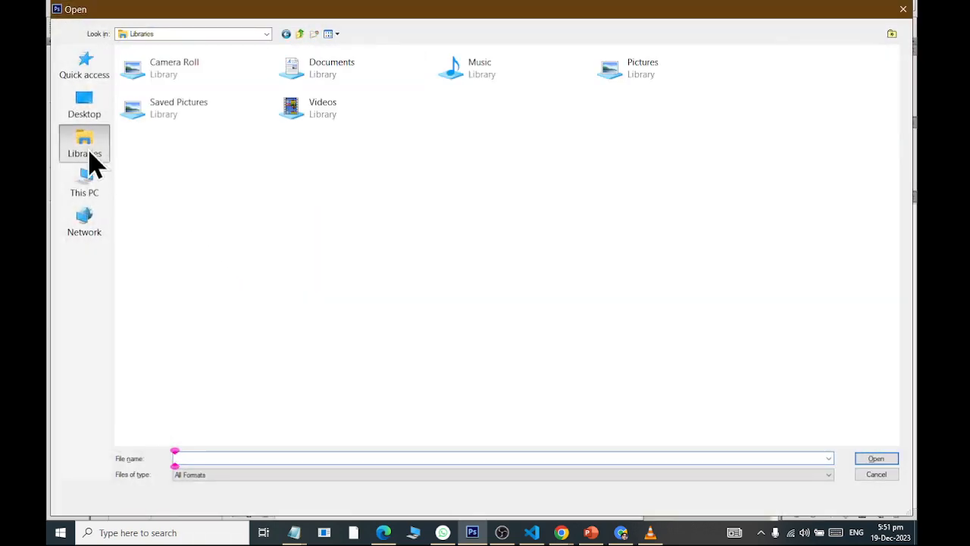
double_click(342, 73)
left_click(337, 173)
key("l")
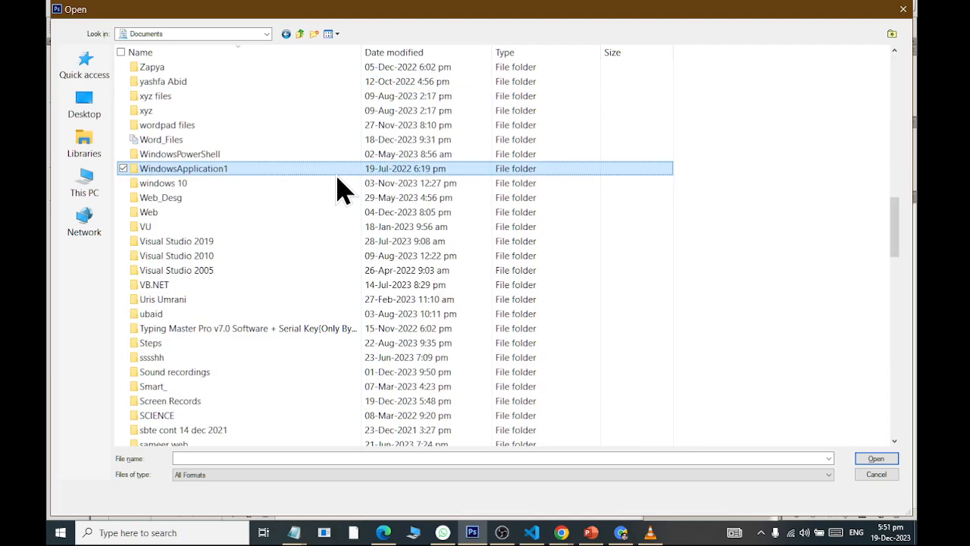
key("Return")
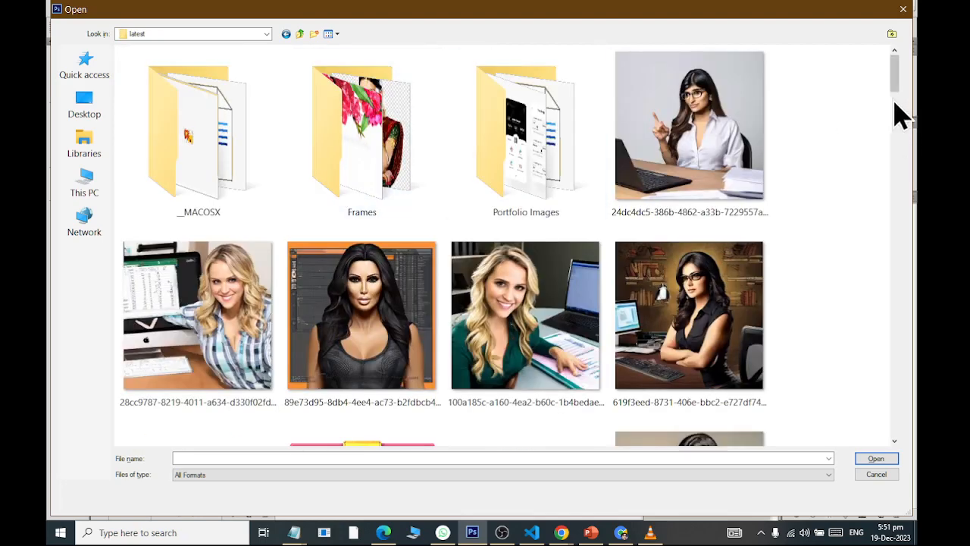
left_click_drag(903, 67, 913, 146)
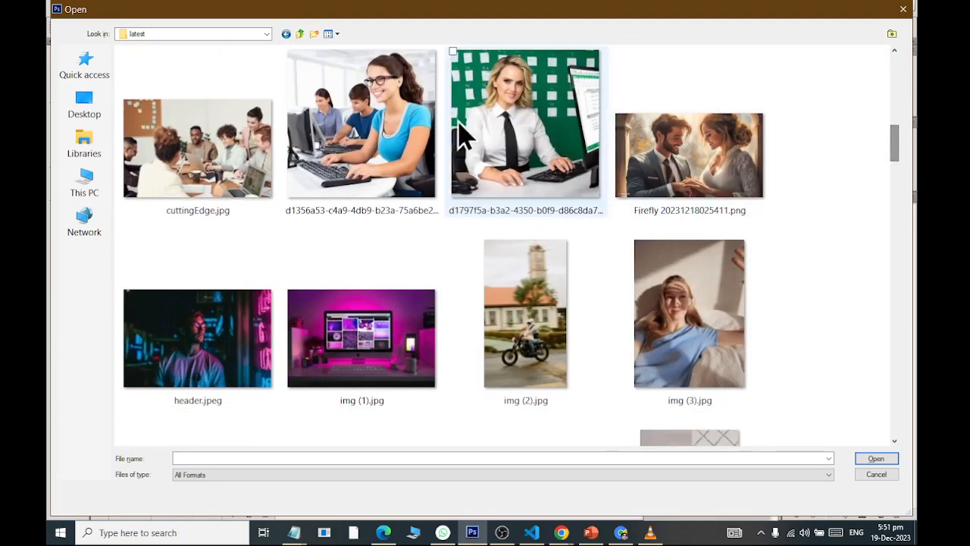
left_click(368, 144)
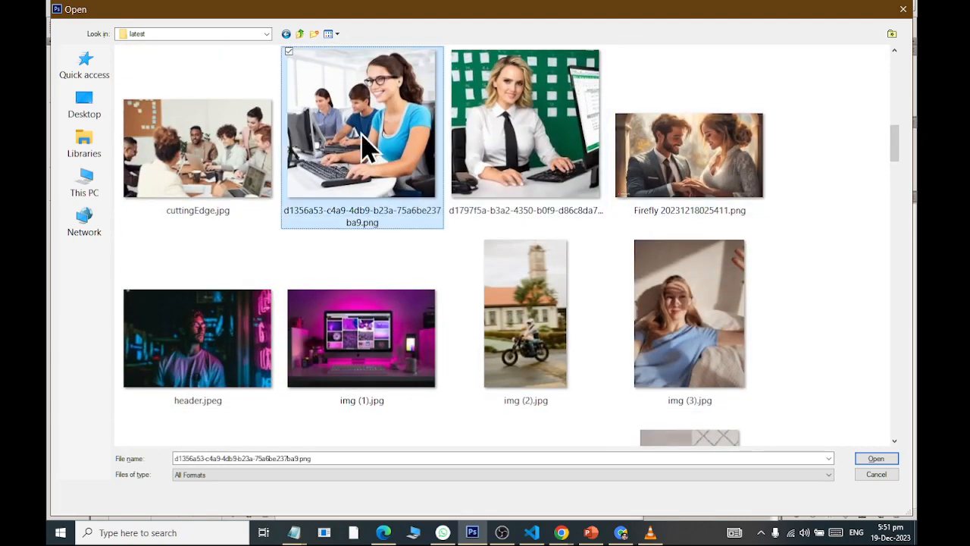
left_click(875, 459)
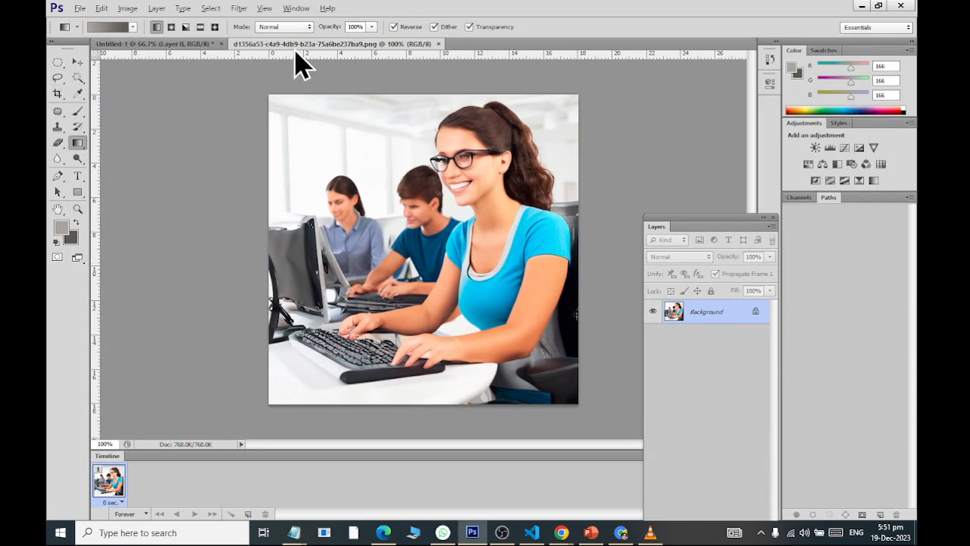
Step: Convert the opened photo's locked Background into an ordinary layer named Layer 0
left_click(206, 45)
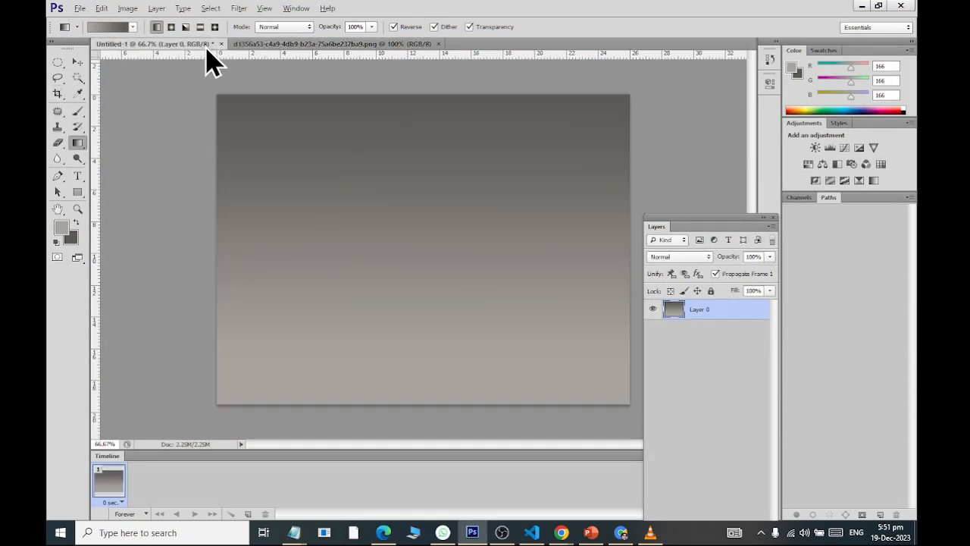
left_click(267, 46)
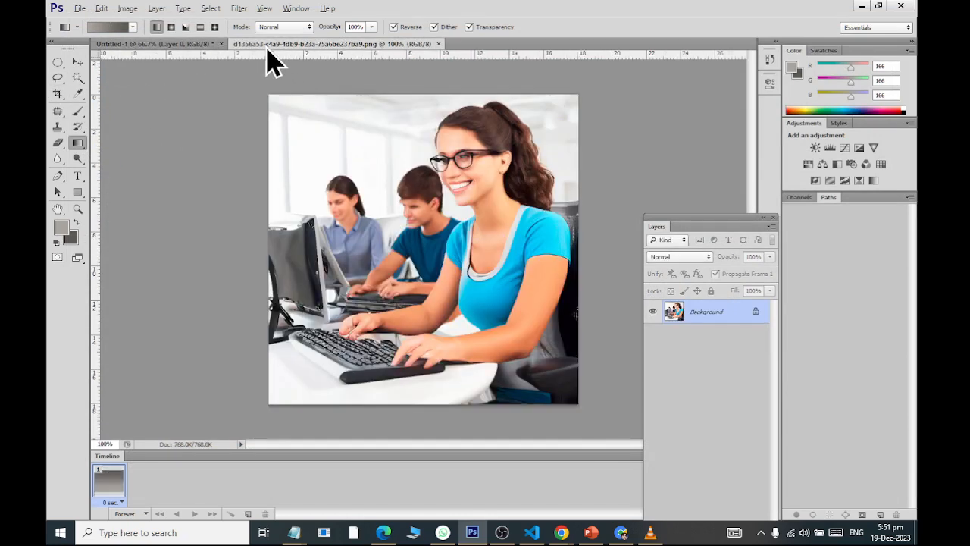
double_click(755, 315)
left_click(638, 168)
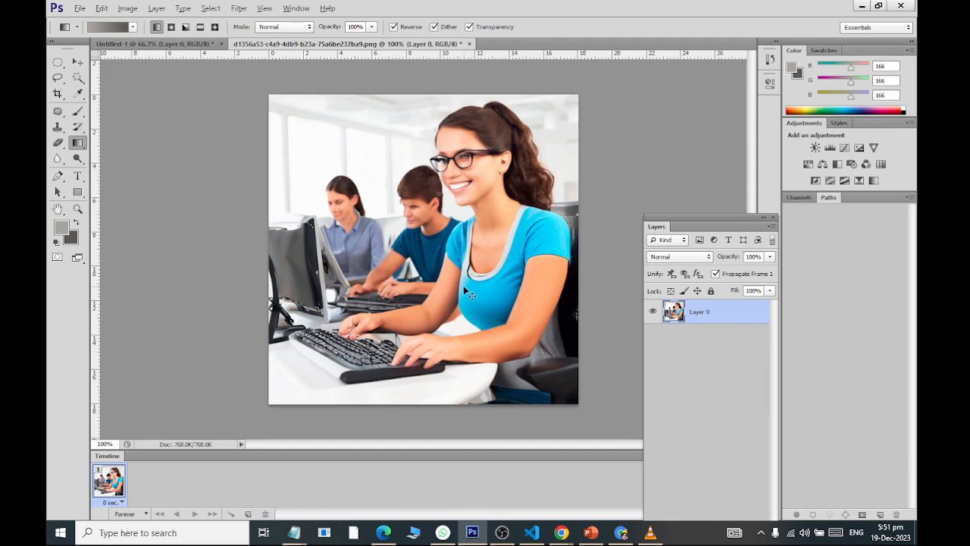
Step: Bring the entire photo into Untitled-1 as a new layer, centred at about X 750, Y 490 px over the gradient
key("ctrl+a")
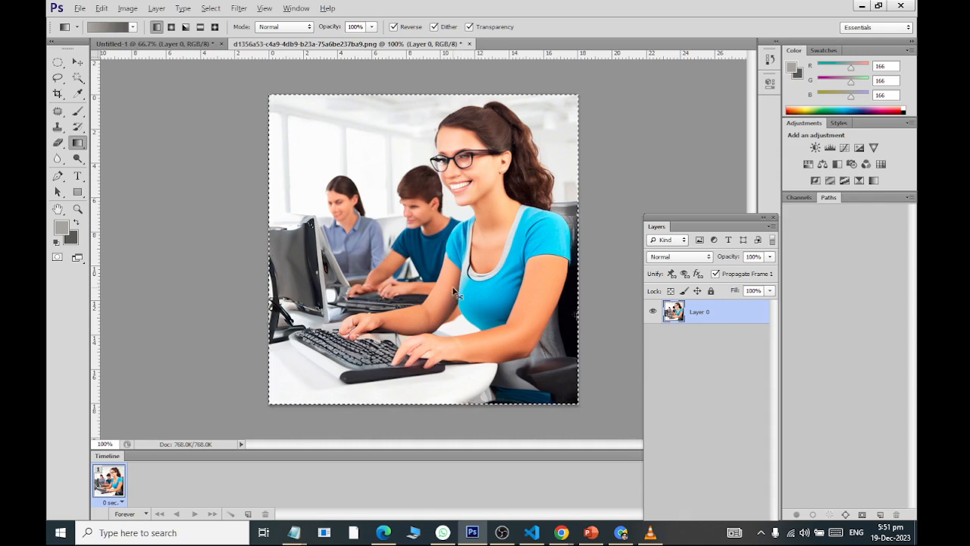
left_click_drag(155, 53, 474, 258)
left_click(78, 61)
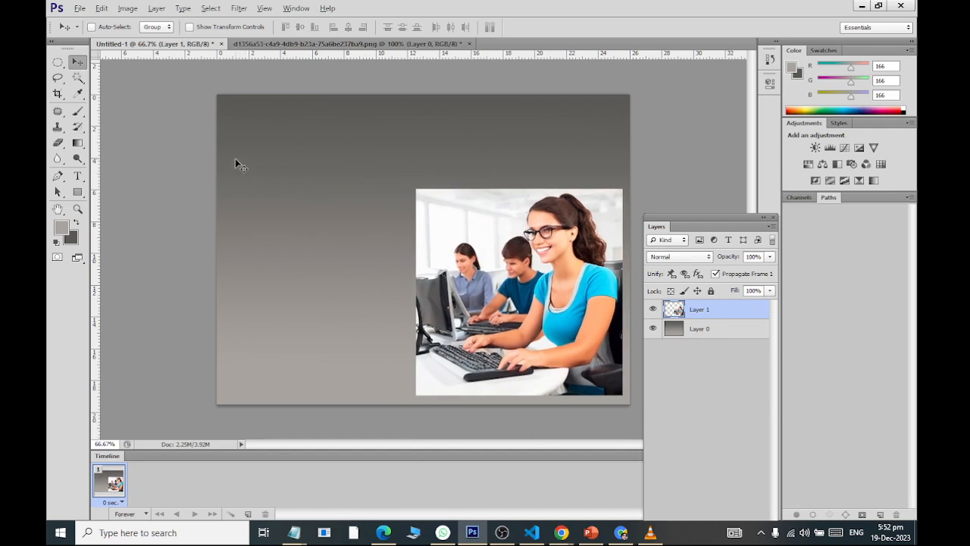
Step: Scale the photo layer up proportionally to about 101.6% with Free Transform and apply the transformation
key("ctrl+t")
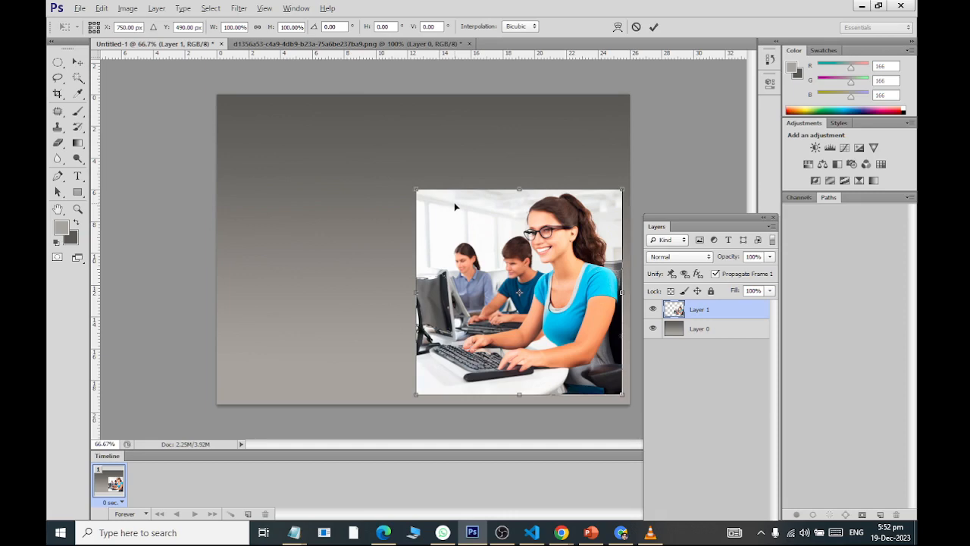
left_click(102, 9)
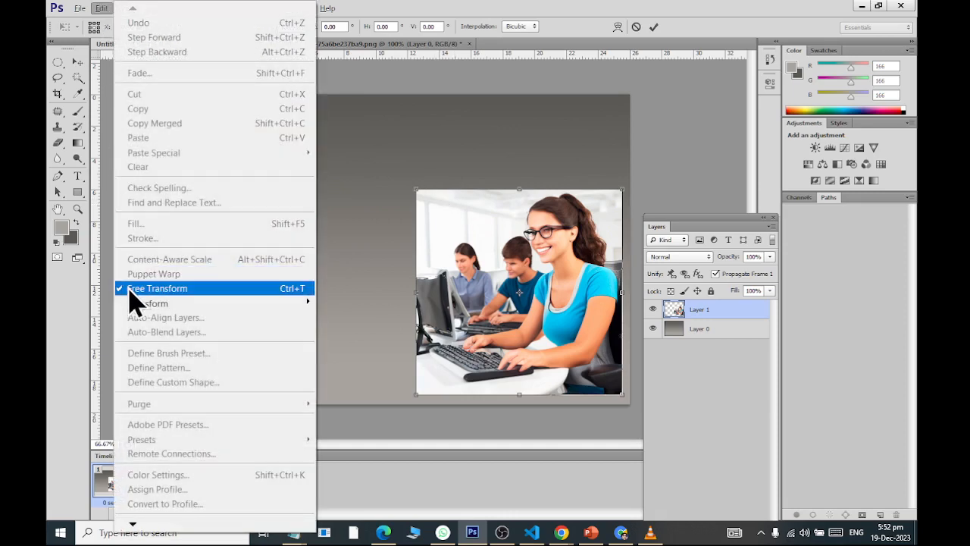
left_click(429, 17)
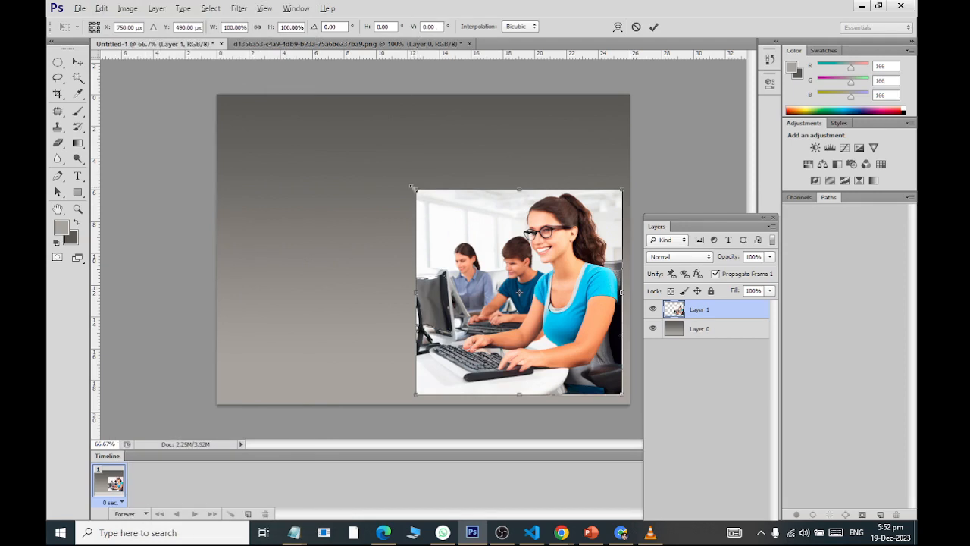
mouse_move(411, 186)
left_mouse_down()
mouse_move(442, 216)
mouse_move(412, 181)
left_mouse_up()
left_click(77, 62)
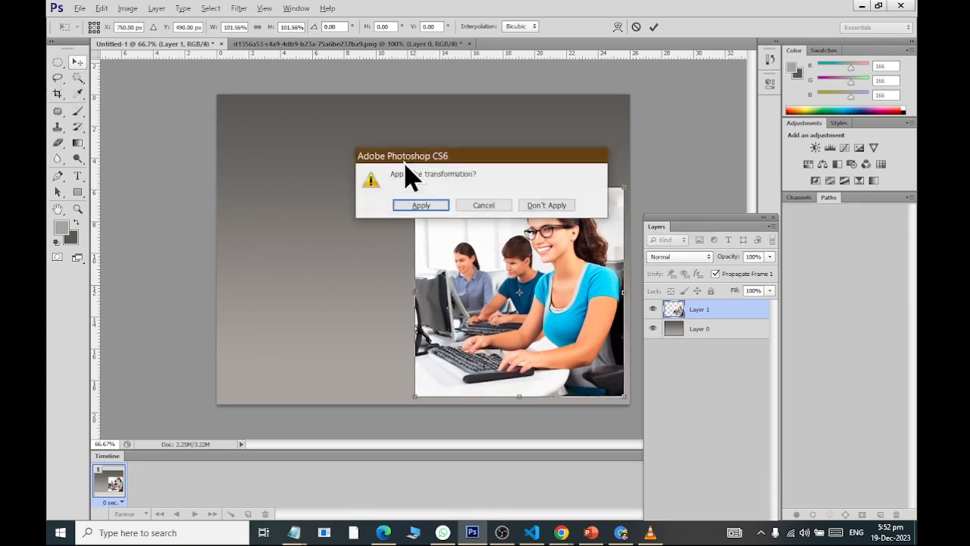
left_click(426, 205)
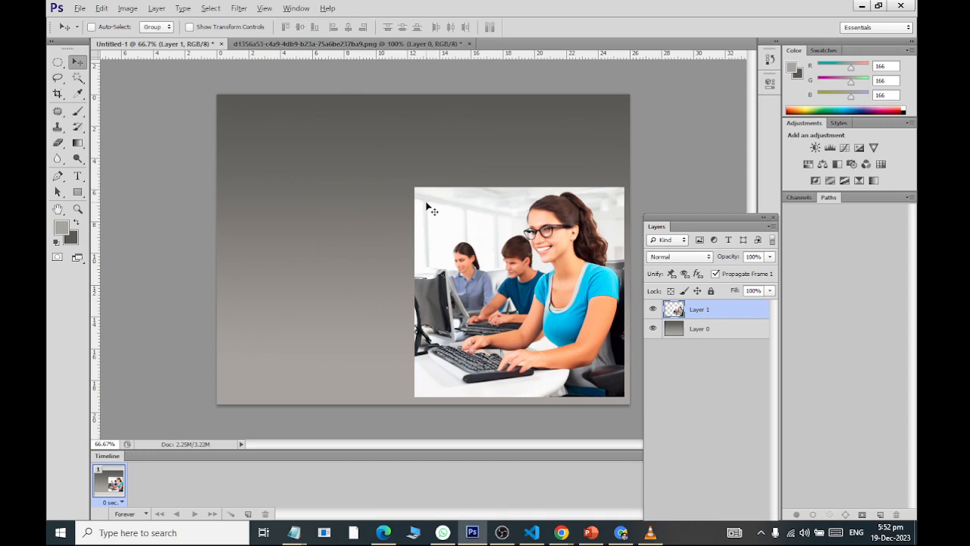
Step: Add a white centred title in 72 pt Arial Black beside the photo, reading WOMEN, ENPOWERMENT, FOR, COMPUTER, EDUCATION on five lines
left_click(79, 176)
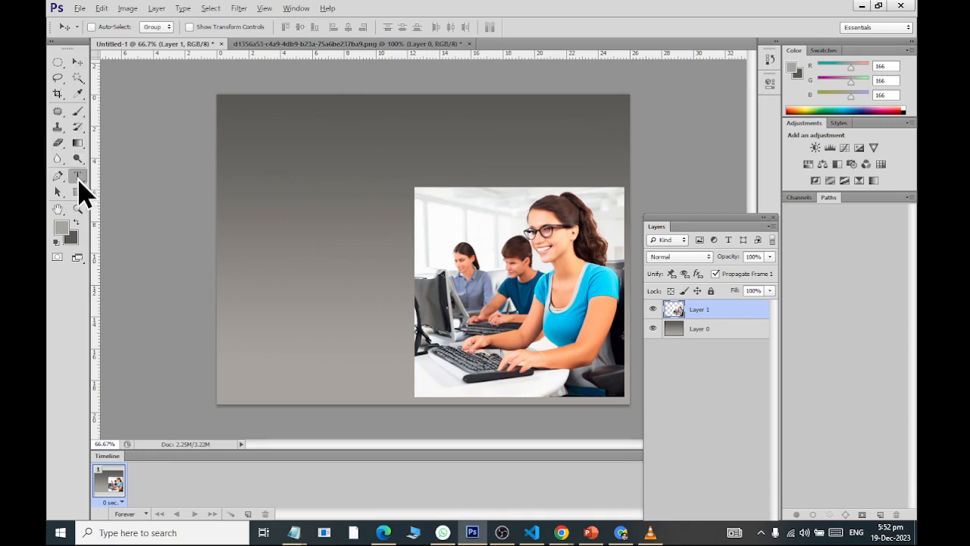
left_click(258, 199)
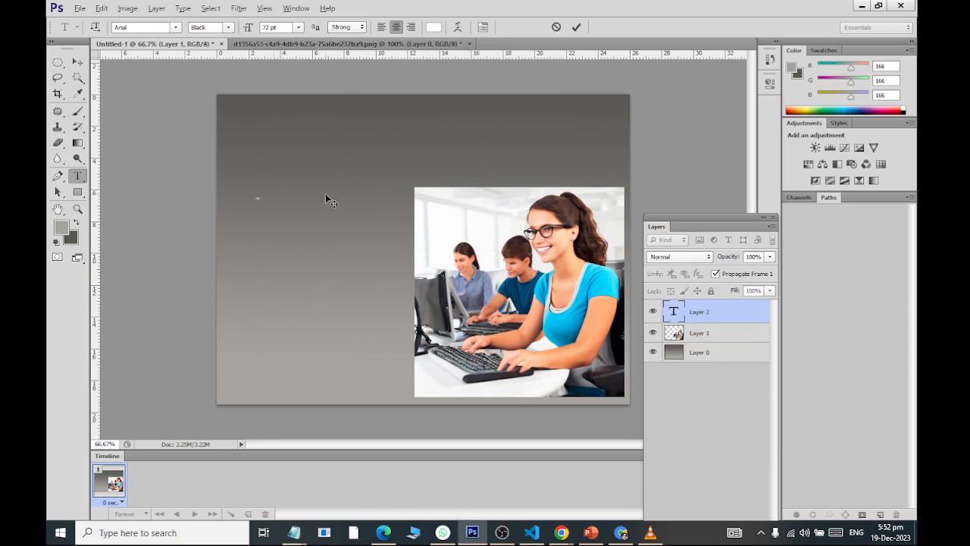
type("W")
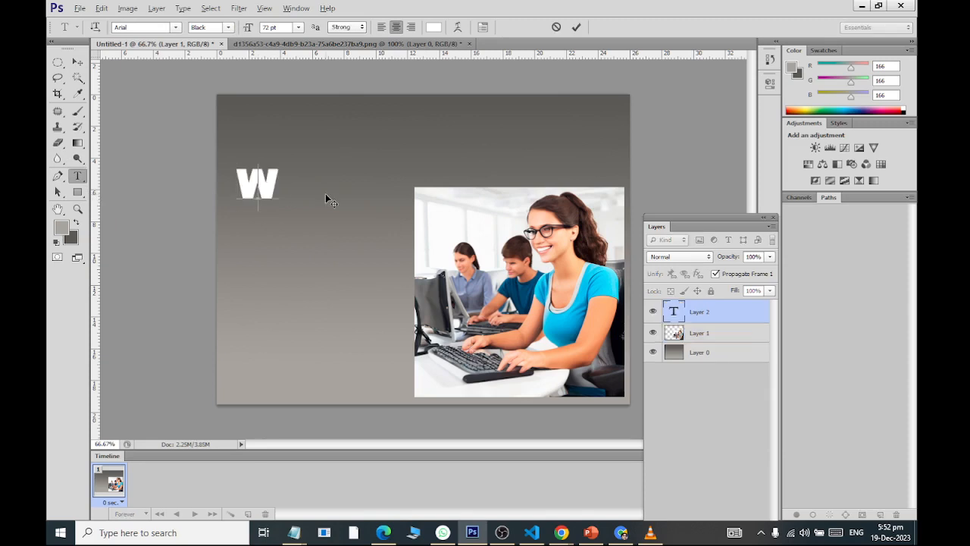
key("BackSpace")
type("COM")
key("BackSpace")
key("BackSpace")
key("BackSpace")
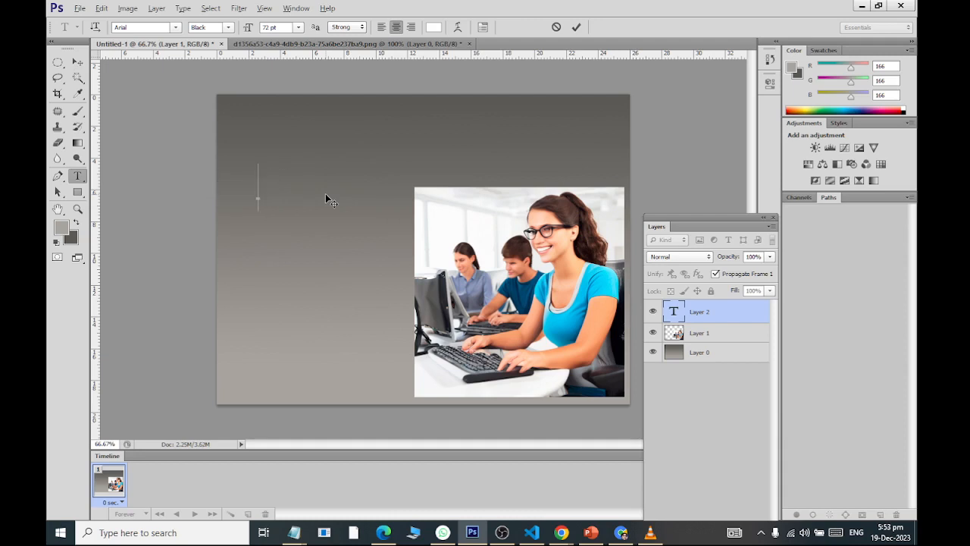
type("WOMEN")
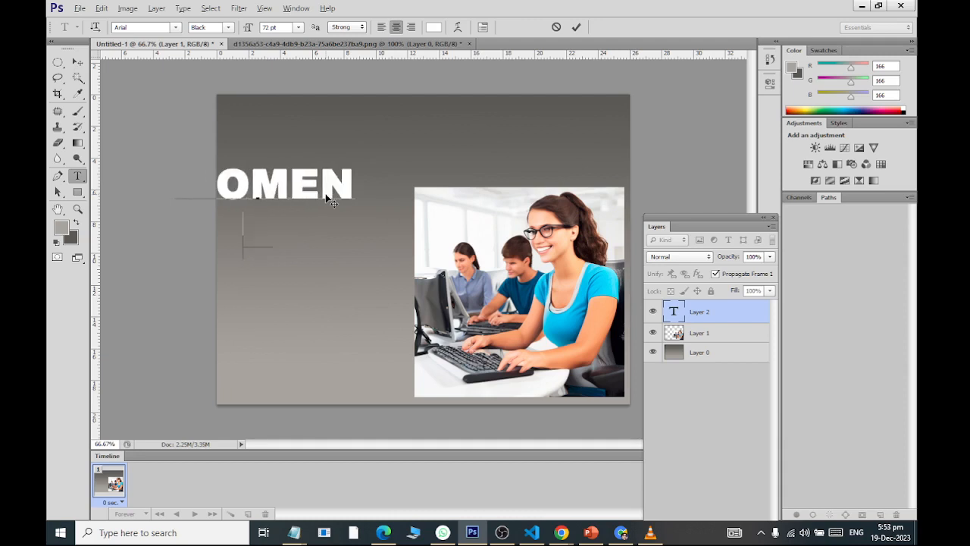
type("ENPOW")
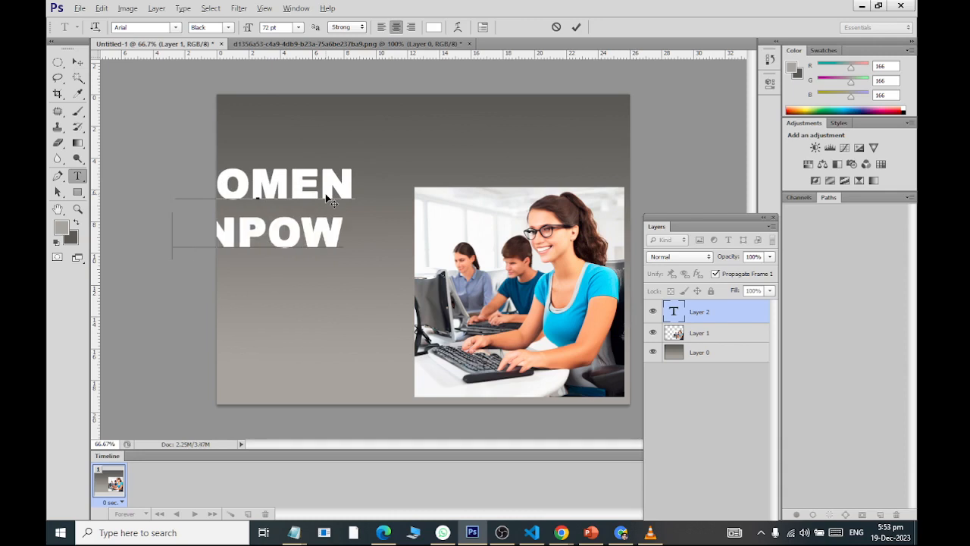
type("ERME")
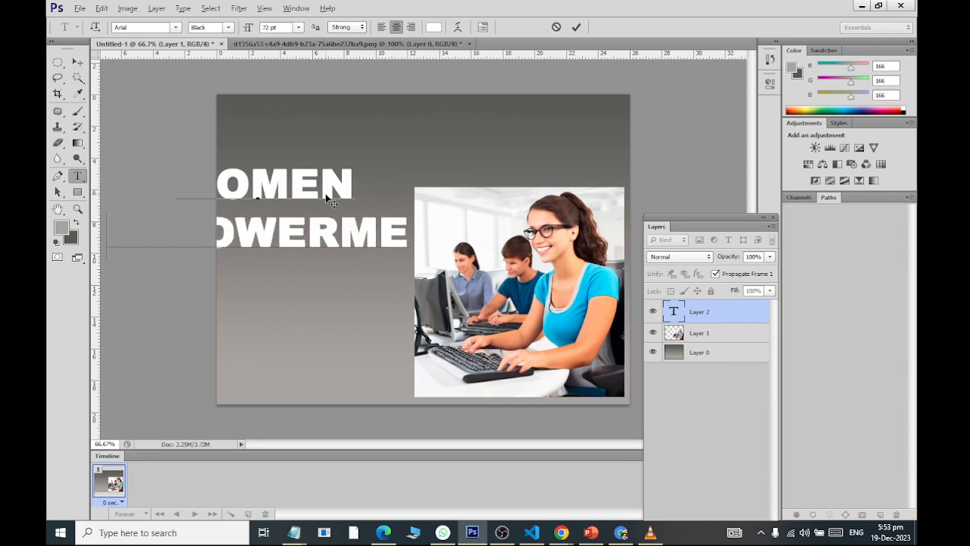
type("NTFOR")
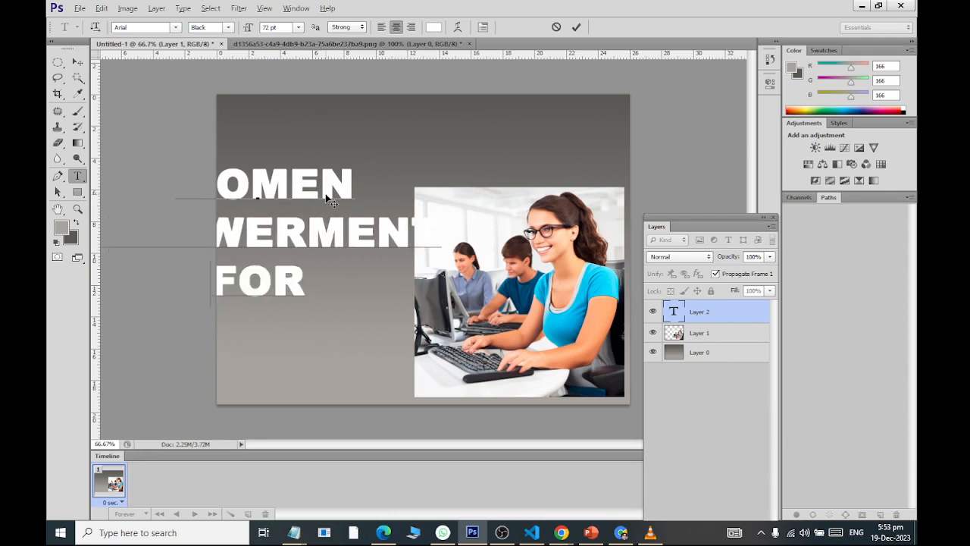
type("COMPUTER")
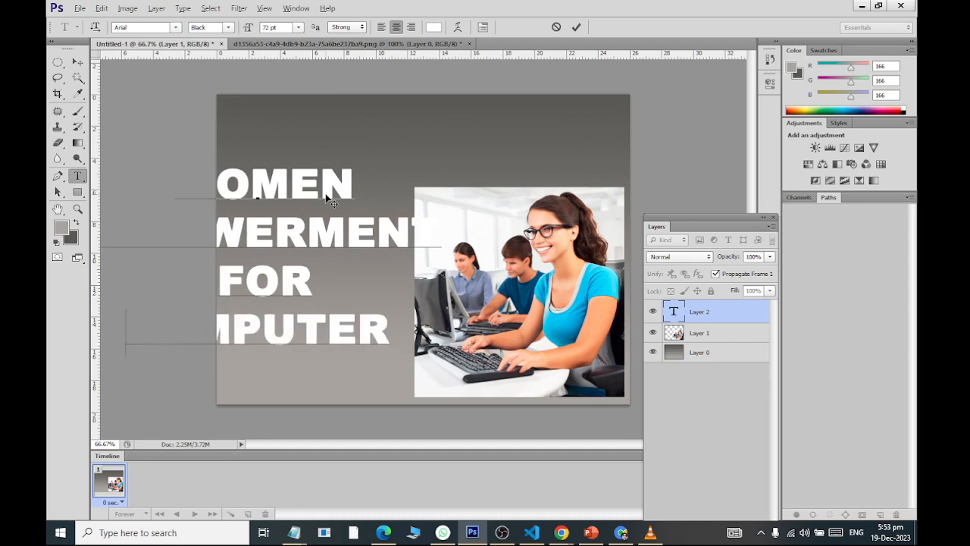
type("EDUCATION")
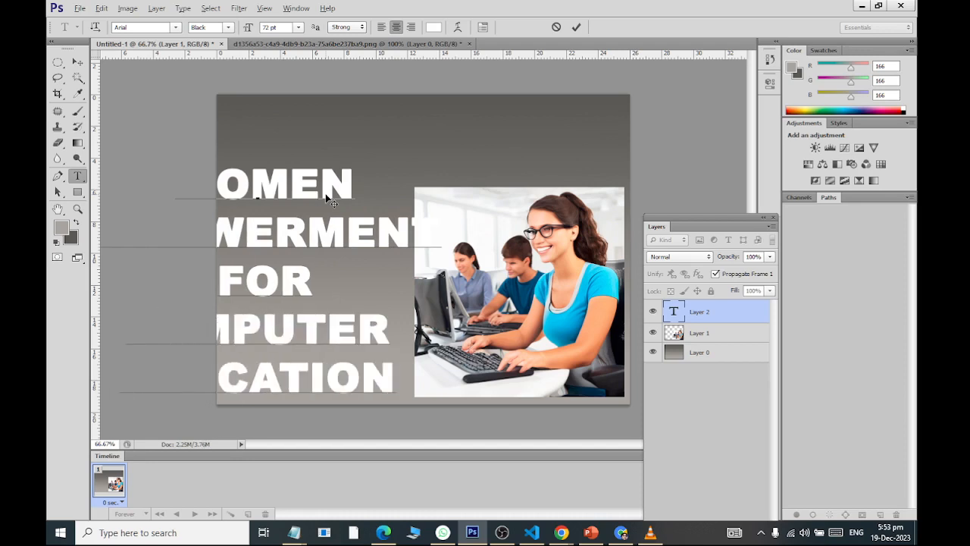
Step: Move the title up over the gradient, scale it down to about 61.5% with Free Transform, and apply the transformation
left_click(77, 61)
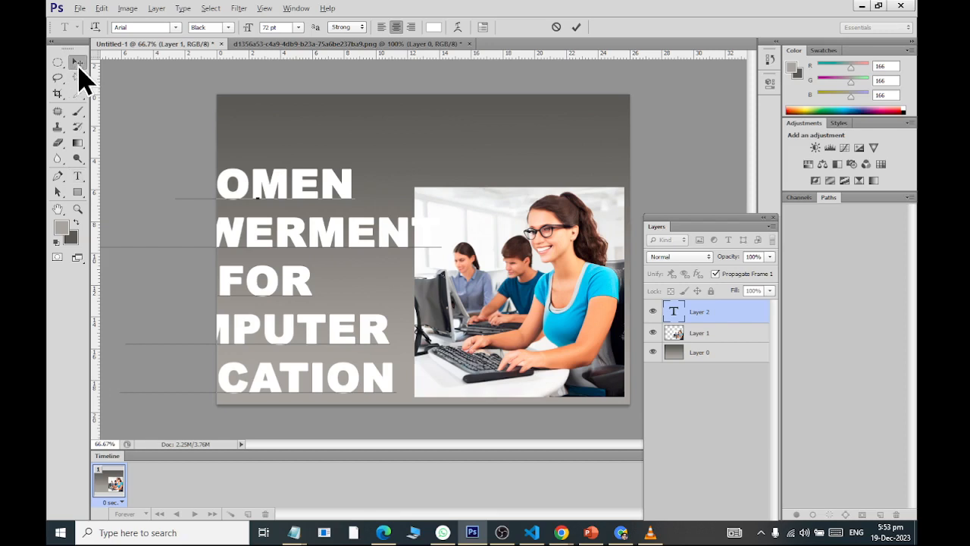
left_click_drag(291, 247, 399, 193)
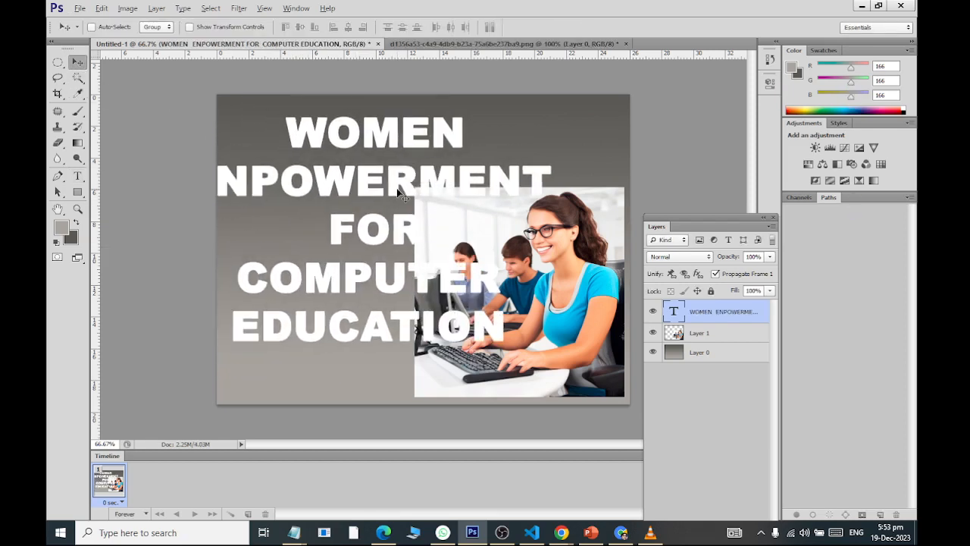
key("ctrl+t")
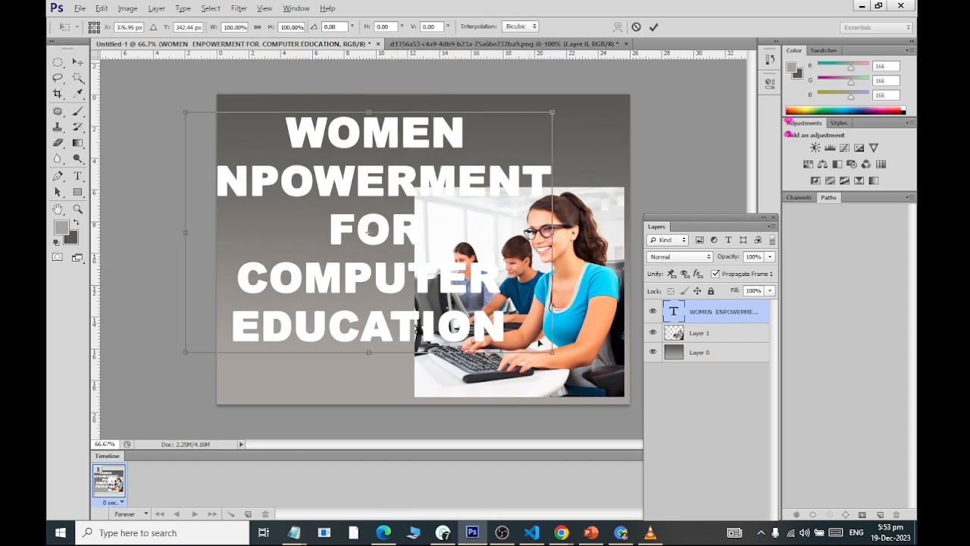
left_click_drag(552, 353, 478, 303)
left_click_drag(375, 269, 348, 240)
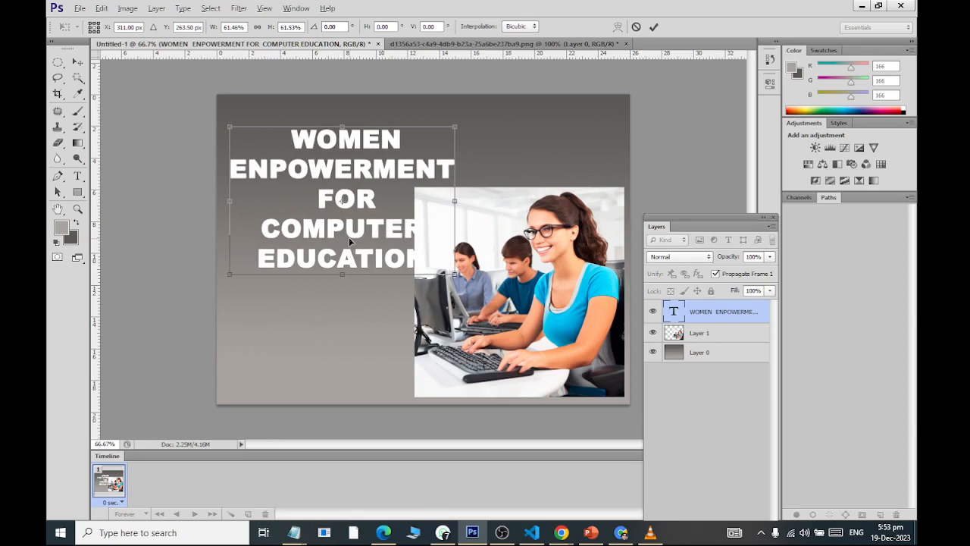
left_click(79, 62)
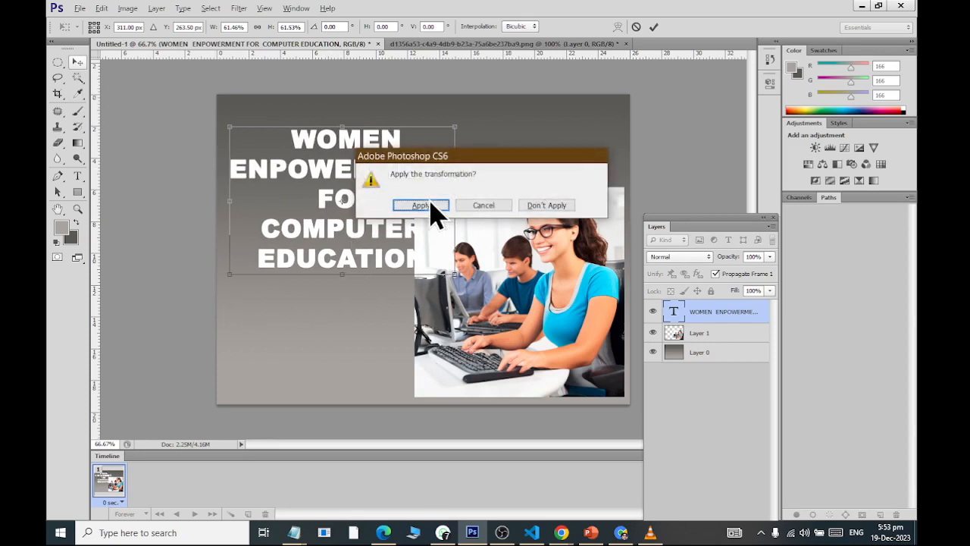
left_click(428, 203)
Step: Reduce only the word ENPOWERMENT in the title to 36 pt and commit the text edit
left_click(78, 176)
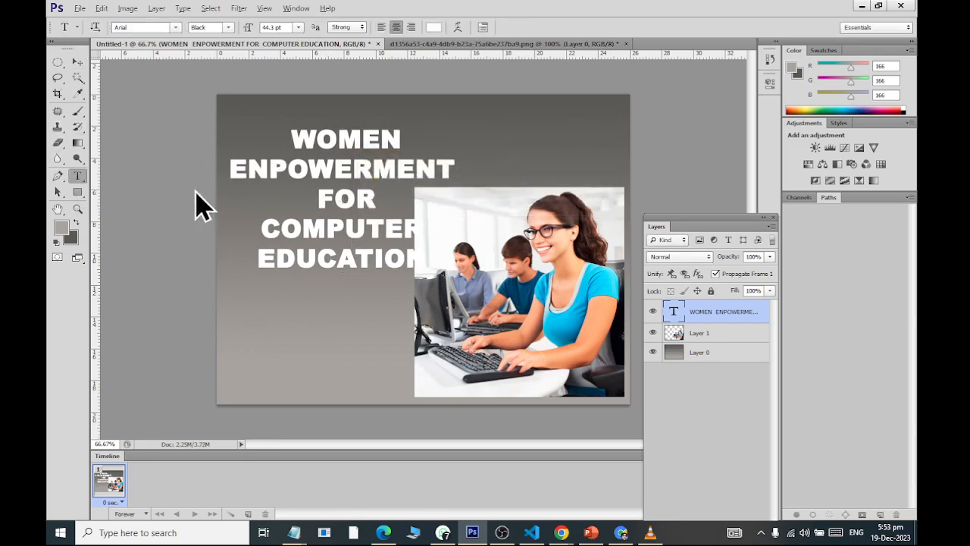
left_click_drag(232, 170, 459, 172)
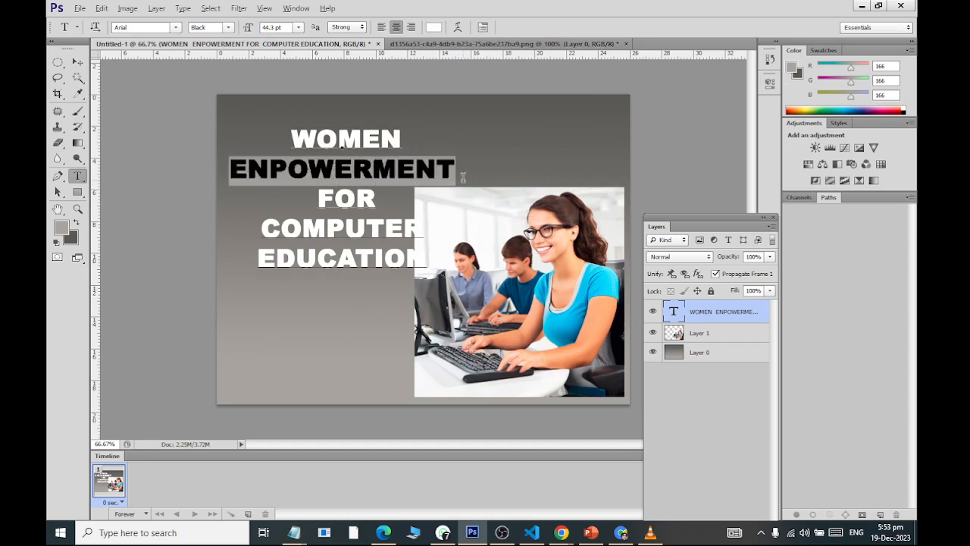
left_click(298, 27)
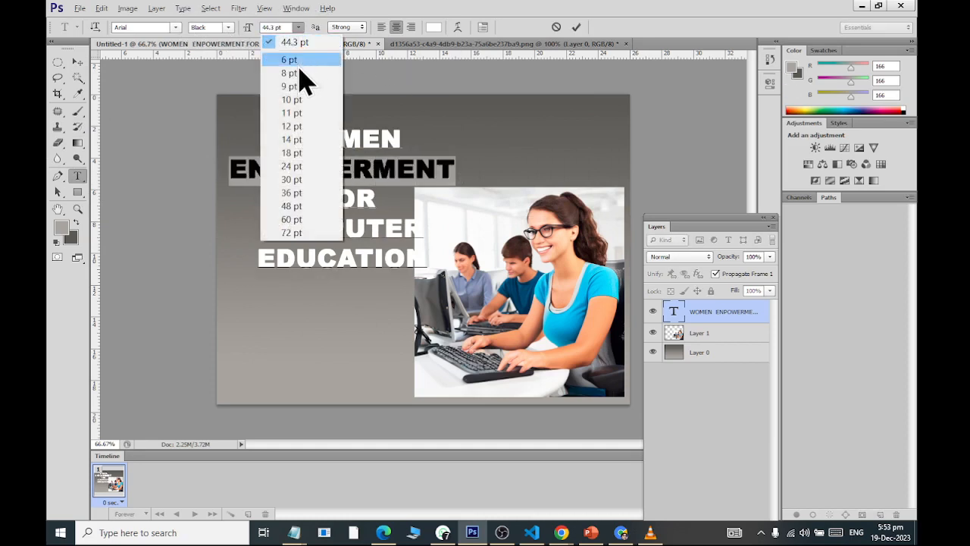
left_click(296, 192)
left_click(77, 62)
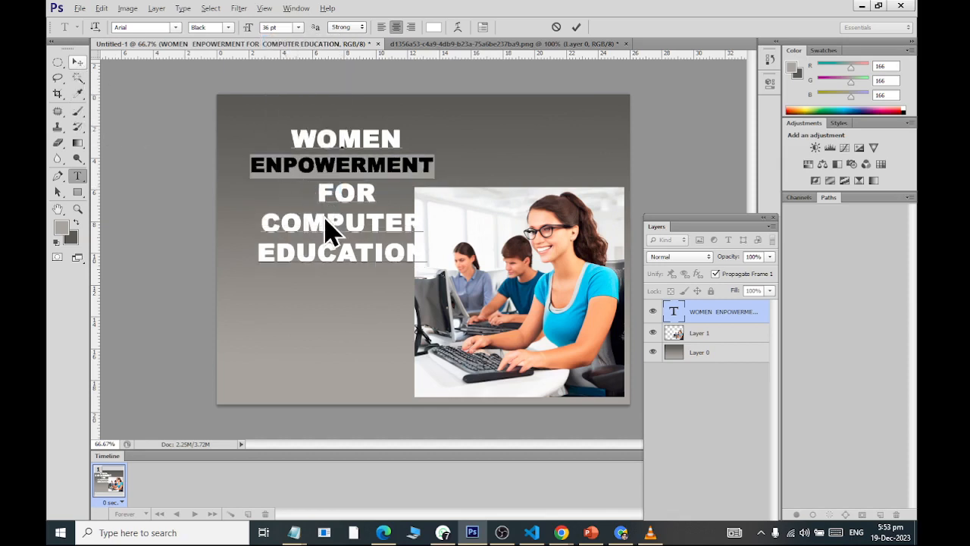
Step: Place the title in the empty area beside the photo and stretch its height to about 132% with Free Transform
left_click_drag(326, 219, 303, 301)
key("ctrl+t")
left_click_drag(324, 216, 321, 190)
mouse_move(324, 251)
left_mouse_down()
mouse_move(309, 255)
mouse_move(318, 258)
left_mouse_up()
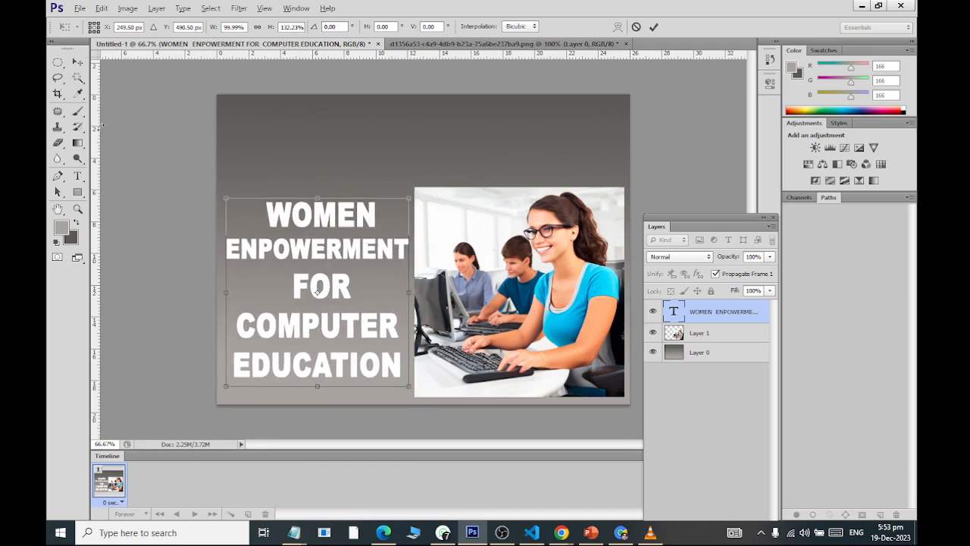
Step: Position the stretched title at about X 256.5, Y 463.5 px, apply the transformation, and shift it slightly up and away from the photo
left_click_drag(306, 320, 309, 301)
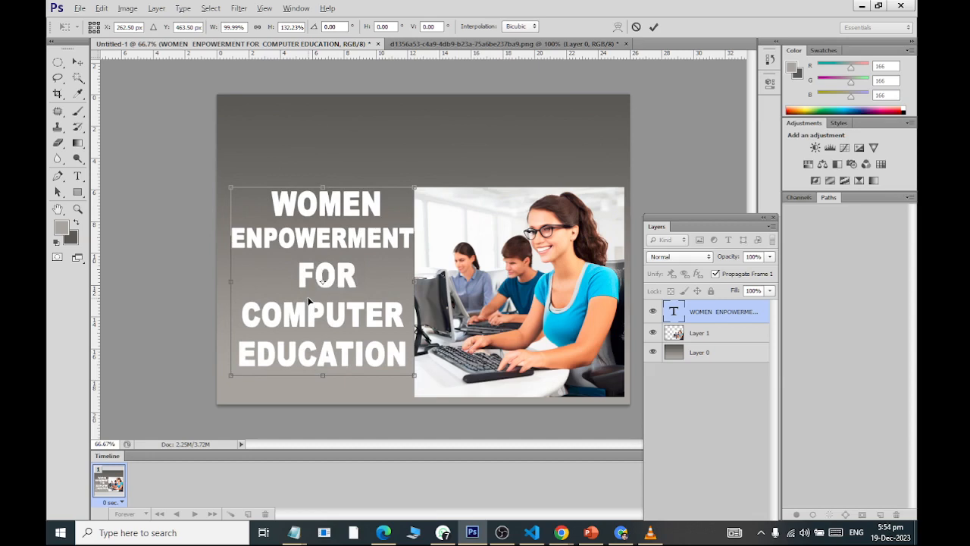
key("Left")
key("Left")
key("Left")
key("Left")
key("Left")
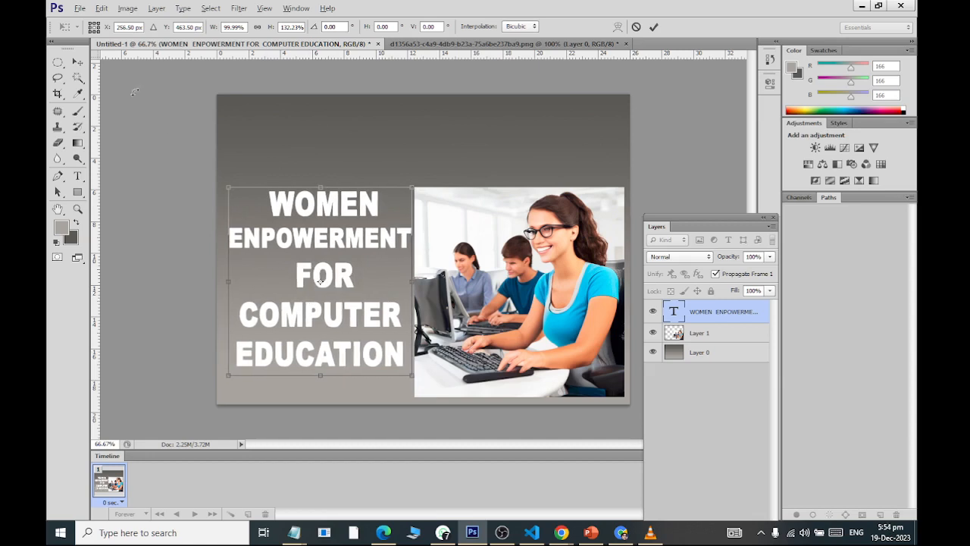
left_click(78, 61)
left_click(421, 205)
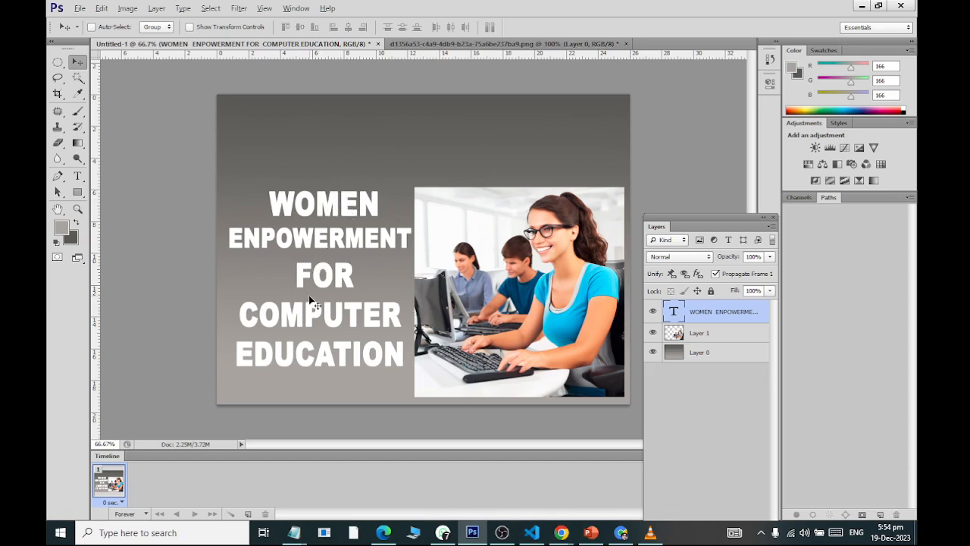
mouse_move(310, 298)
left_mouse_down()
mouse_move(310, 243)
mouse_move(305, 289)
left_mouse_up()
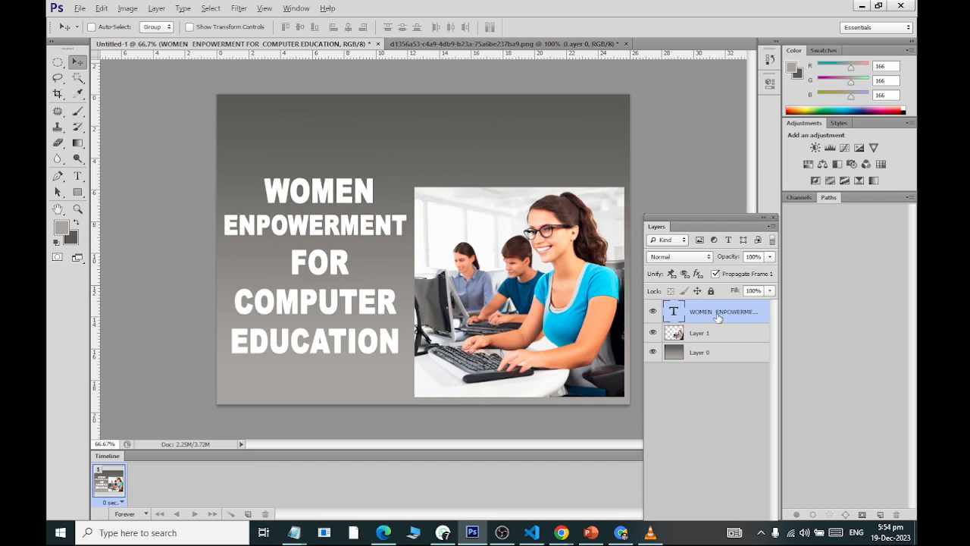
Step: Remove the WOMEN and ENPOWERMENT lines from the title and move the remaining FOR COMPUTER EDUCATION text slightly down
left_click(77, 176)
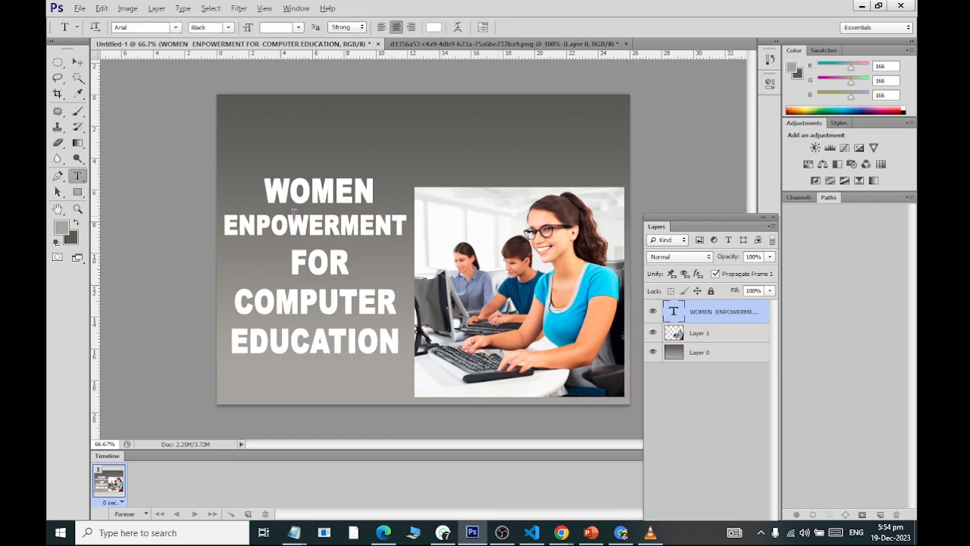
left_click(397, 233)
left_click_drag(397, 234, 269, 191)
key("BackSpace")
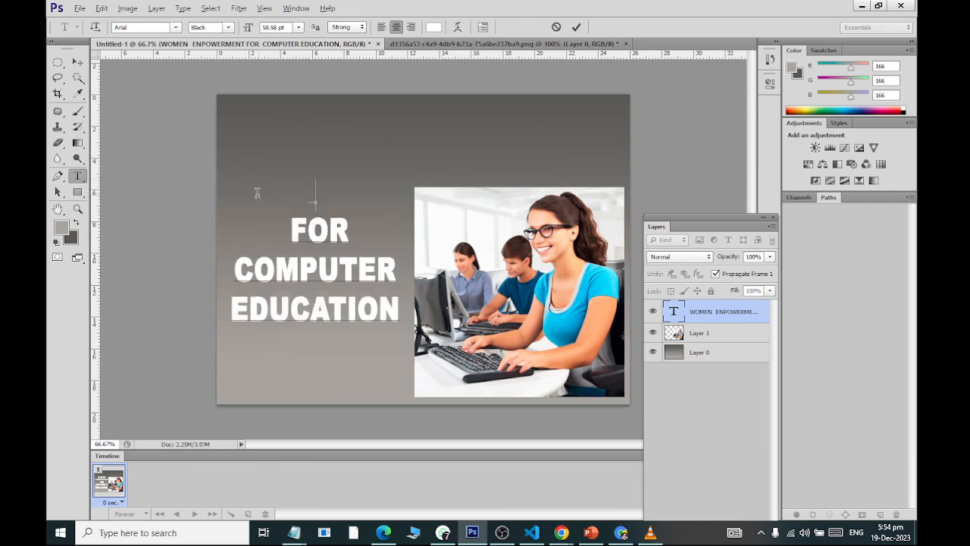
left_click(79, 61)
left_click_drag(318, 284, 320, 306)
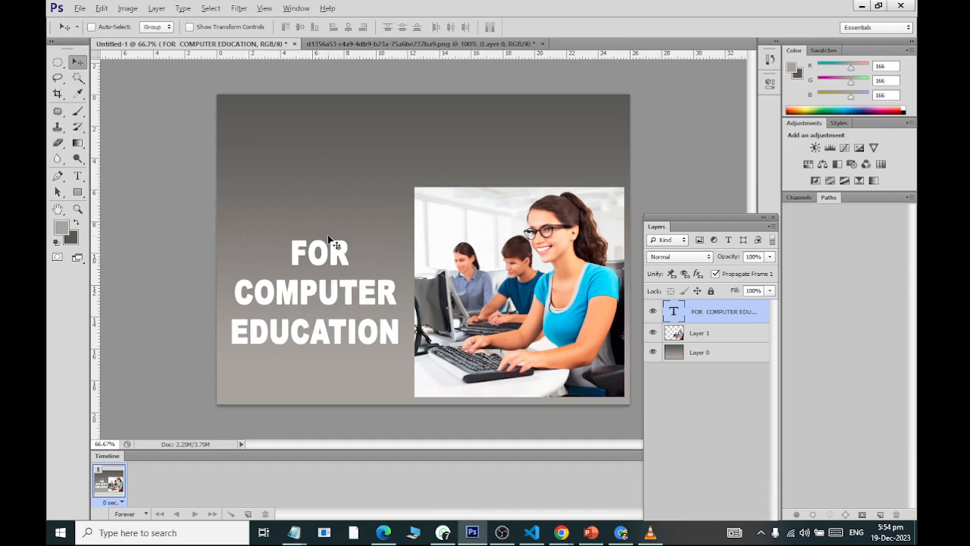
Step: Add the words WOMEN and ENPOWERMENT as a separate white text layer near the banner's upper edge, joined on one line
left_click(77, 176)
left_click(266, 157)
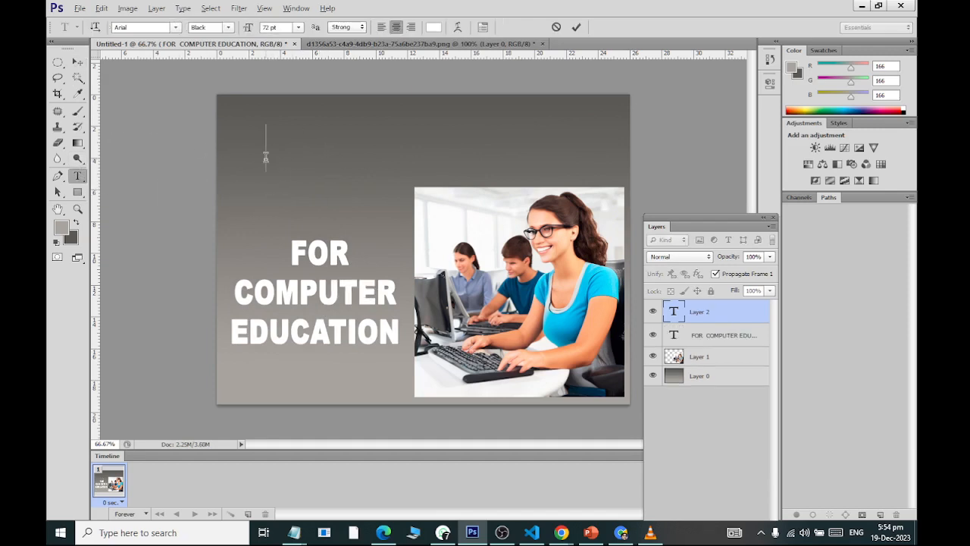
type("WOMEN EMPOWERMENT")
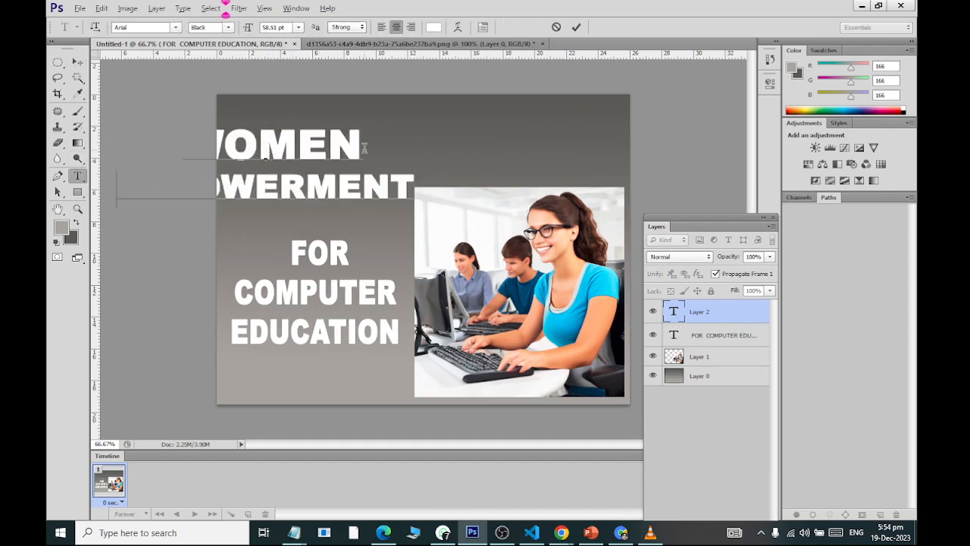
key("BackSpace")
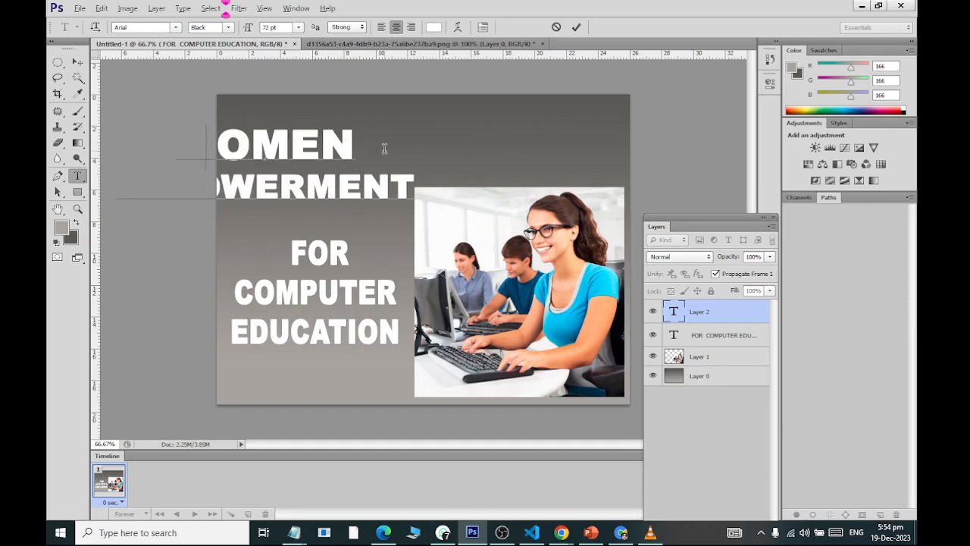
key("BackSpace")
left_click(77, 62)
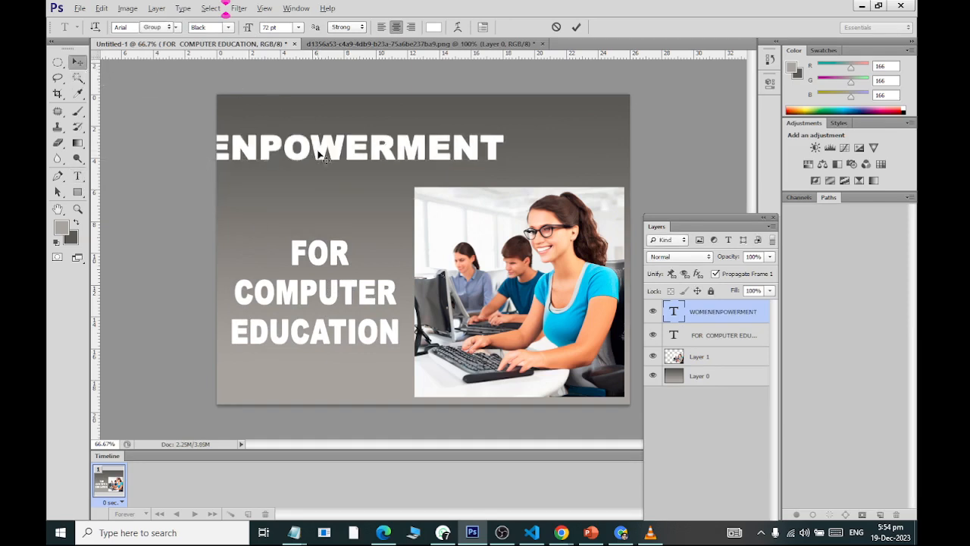
Step: Scale the new heading to about 78%, centre it at about X 508.5, Y 71.5 px above the photo, and apply the transformation
left_click_drag(326, 151, 493, 169)
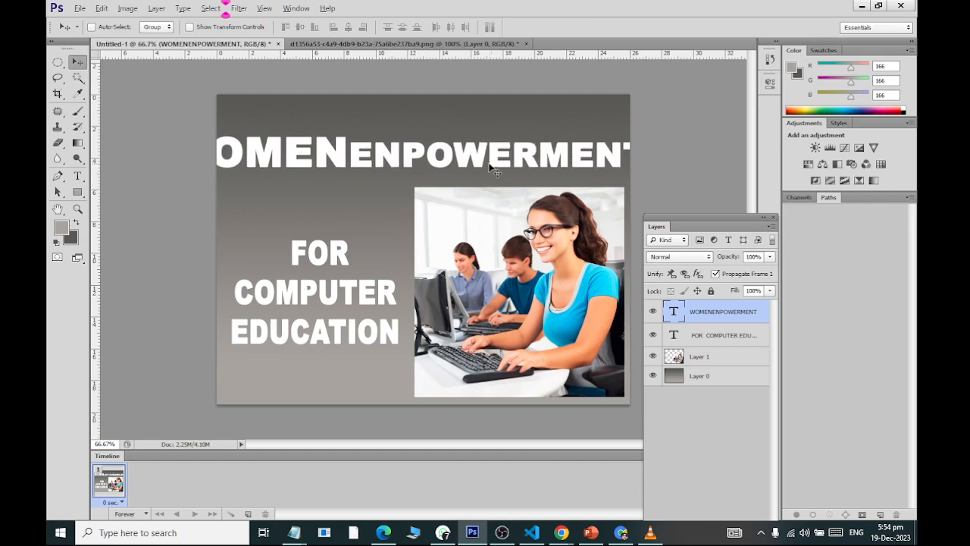
key("ctrl+t")
left_click_drag(647, 176, 596, 168)
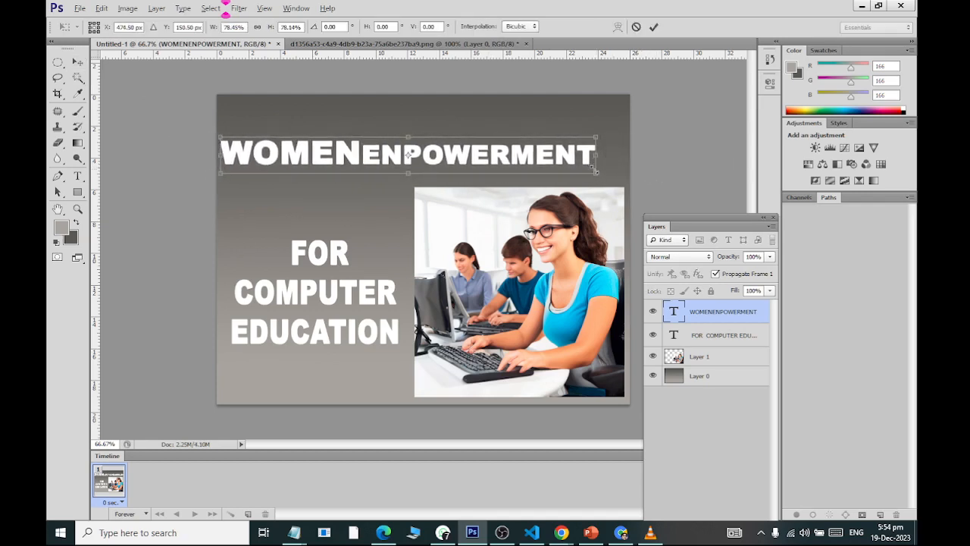
left_click_drag(537, 157, 553, 129)
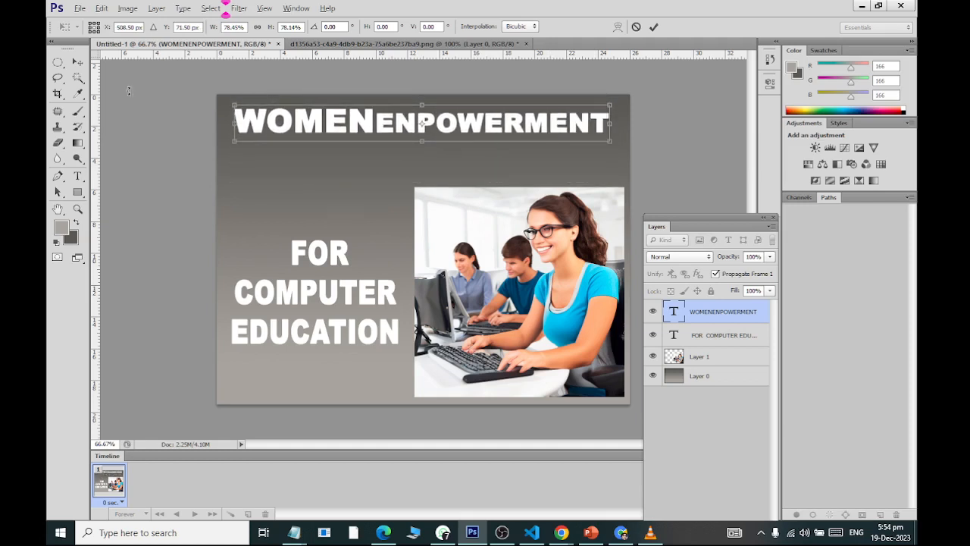
left_click(78, 62)
left_click(414, 205)
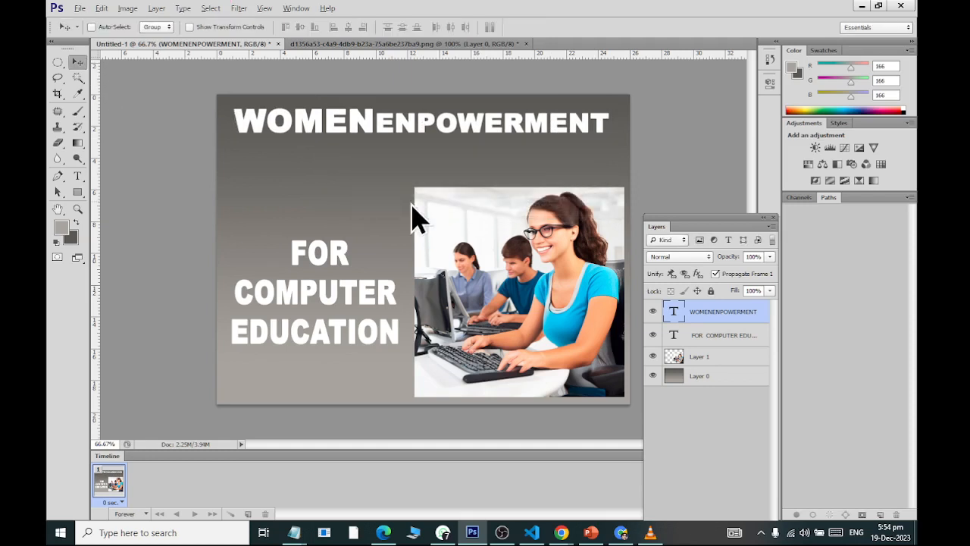
Step: Insert a space between the heading's two words and correct the second word's spelling to EMPOWERMENT
left_click(78, 176)
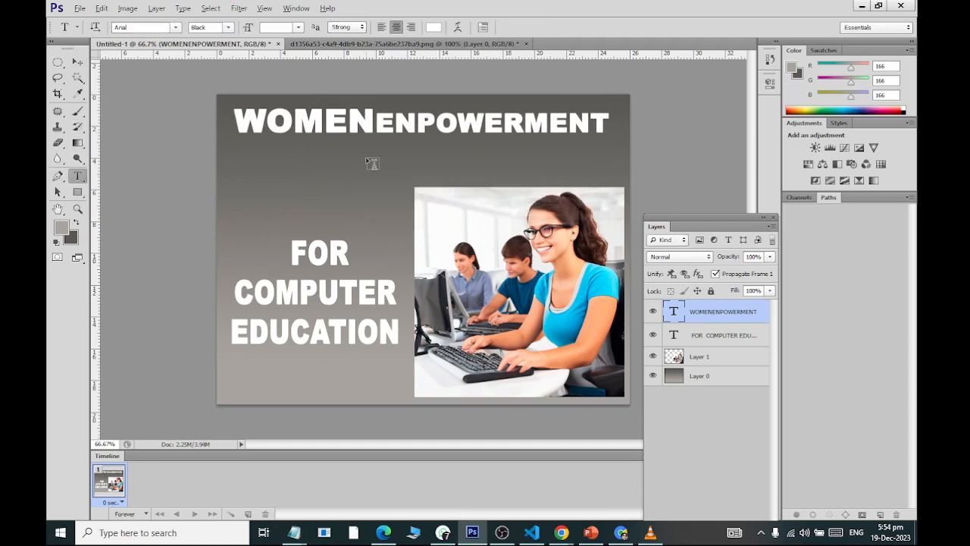
left_click(408, 125)
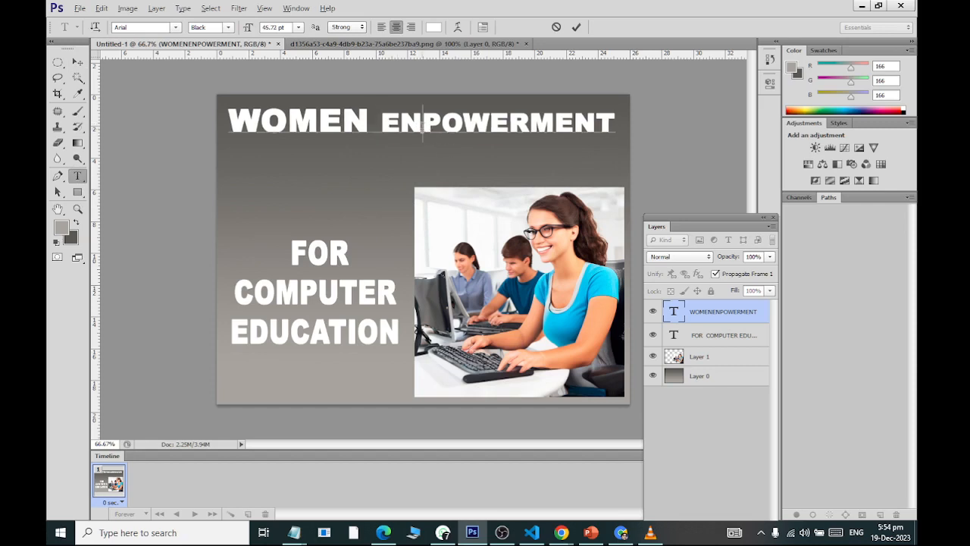
key("BackSpace")
type("M")
Step: Change the font of the whole WOMEN EMPOWERMENT heading to Century Schoolbook in the Bold style
key("ctrl+a")
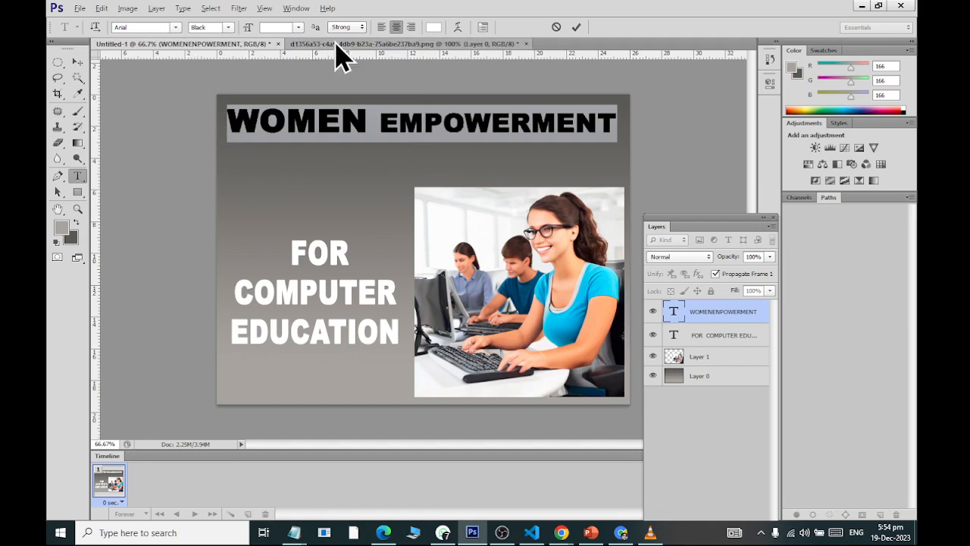
left_click(176, 27)
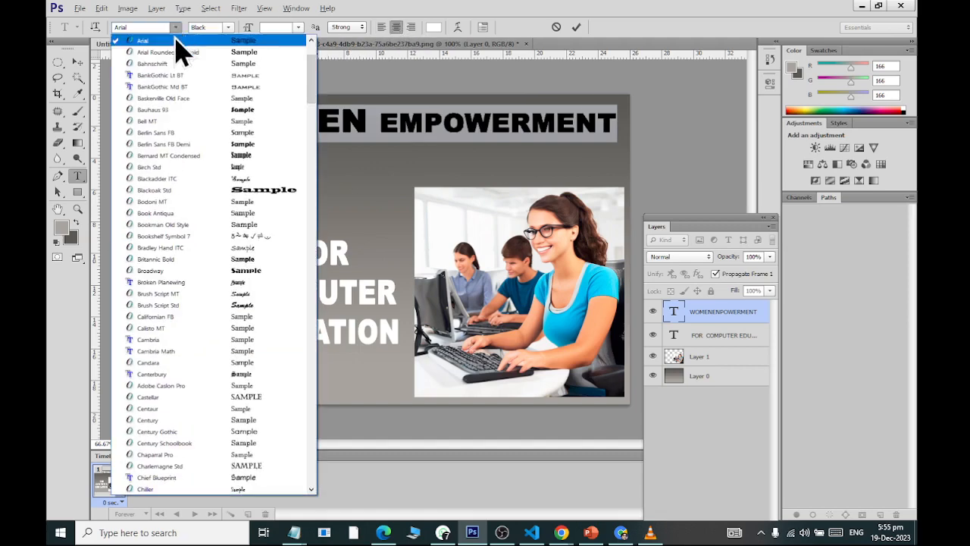
left_click(261, 179)
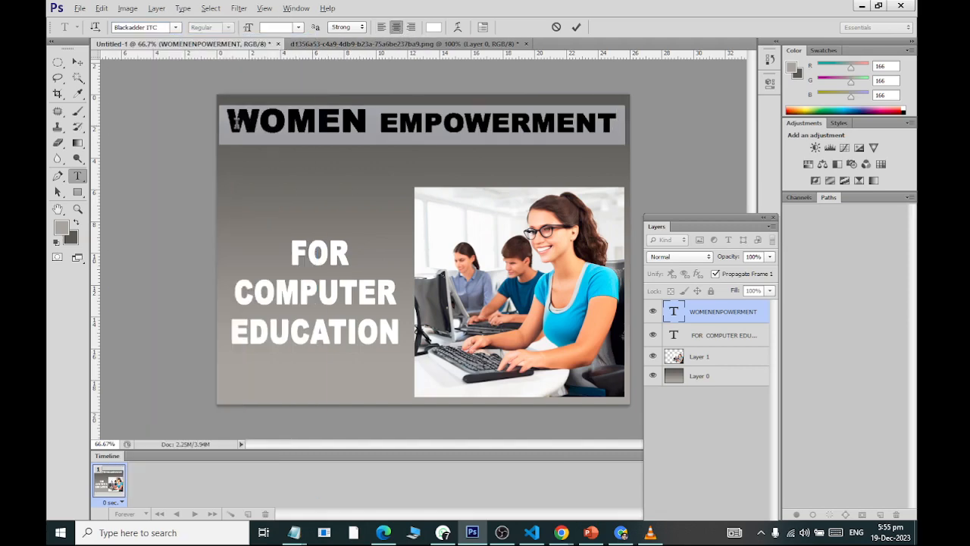
left_click(176, 27)
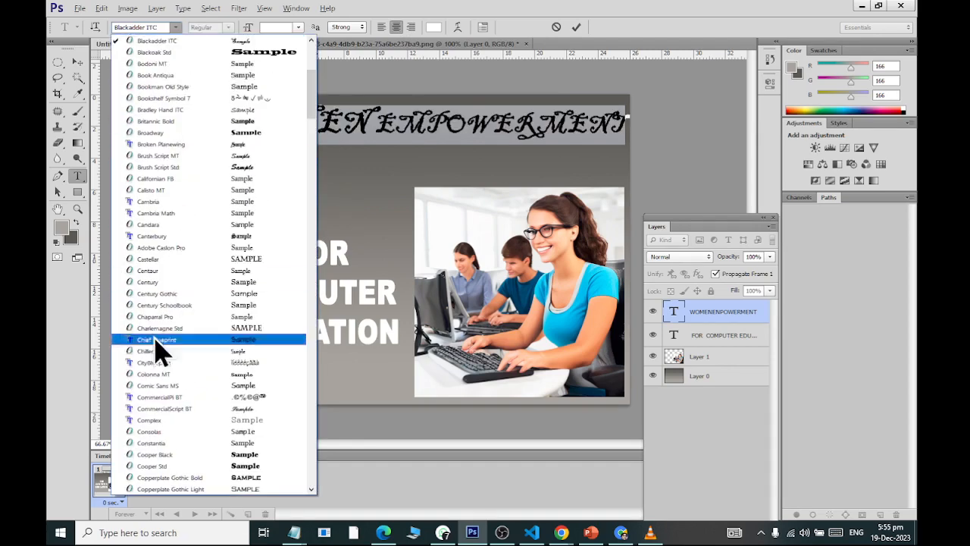
left_click(176, 304)
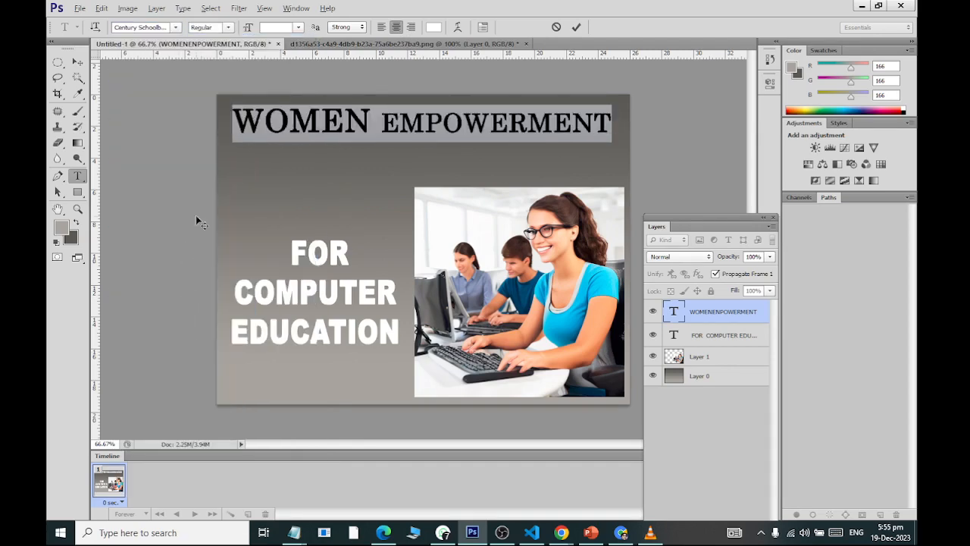
left_click(225, 67)
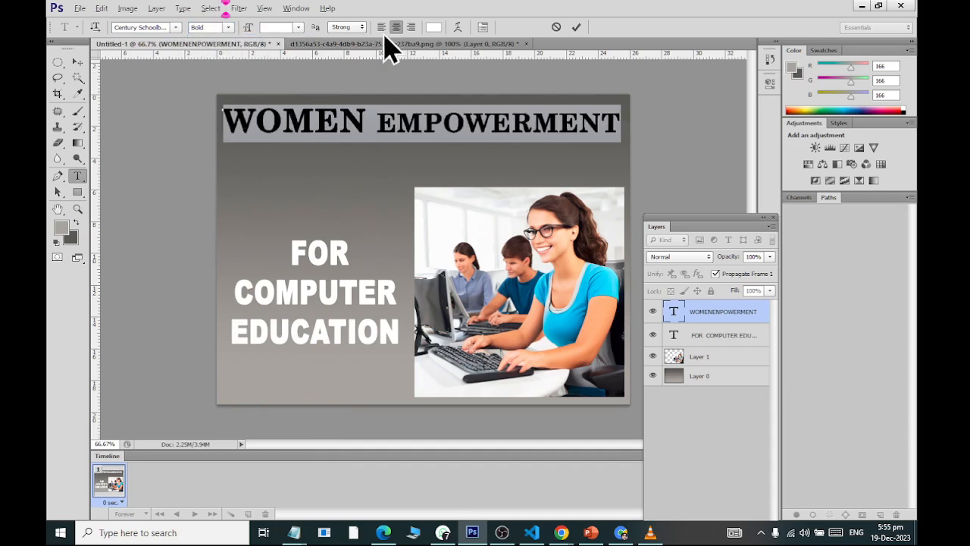
Step: Set the whole WOMEN EMPOWERMENT heading to a uniform size of 48 pt
left_click(292, 27)
left_click(299, 27)
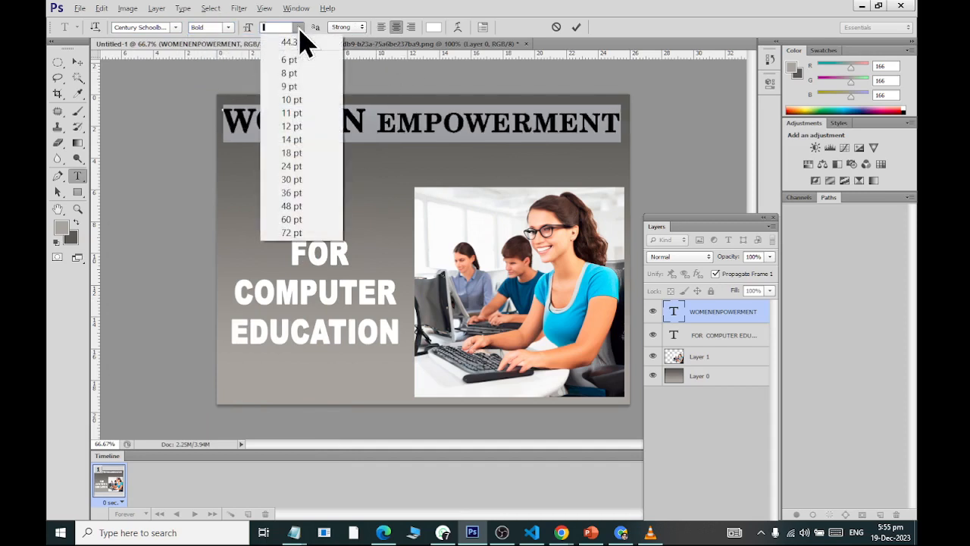
left_click(302, 215)
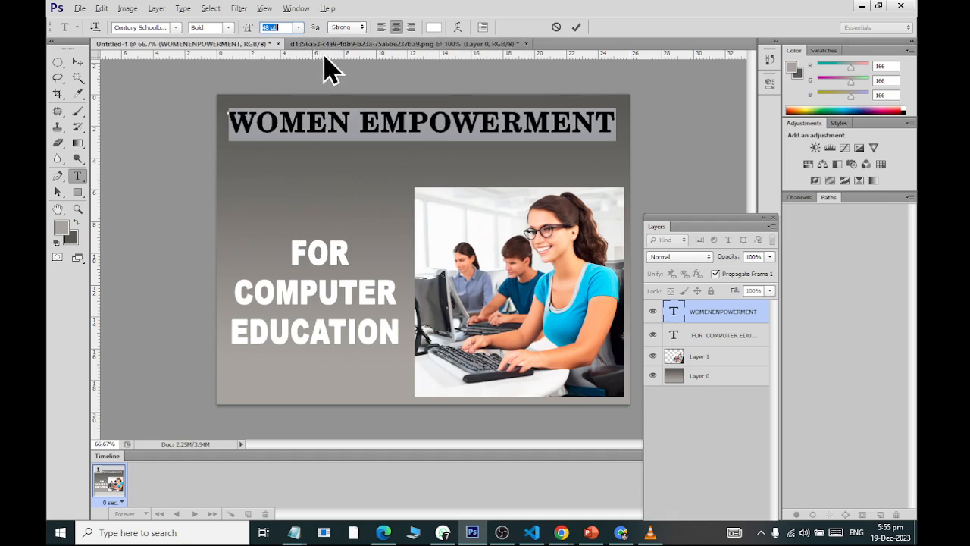
Step: Break the heading onto two lines between WOMEN and EMPOWERMENT and left-align it, keeping the second line indented
left_click(351, 123)
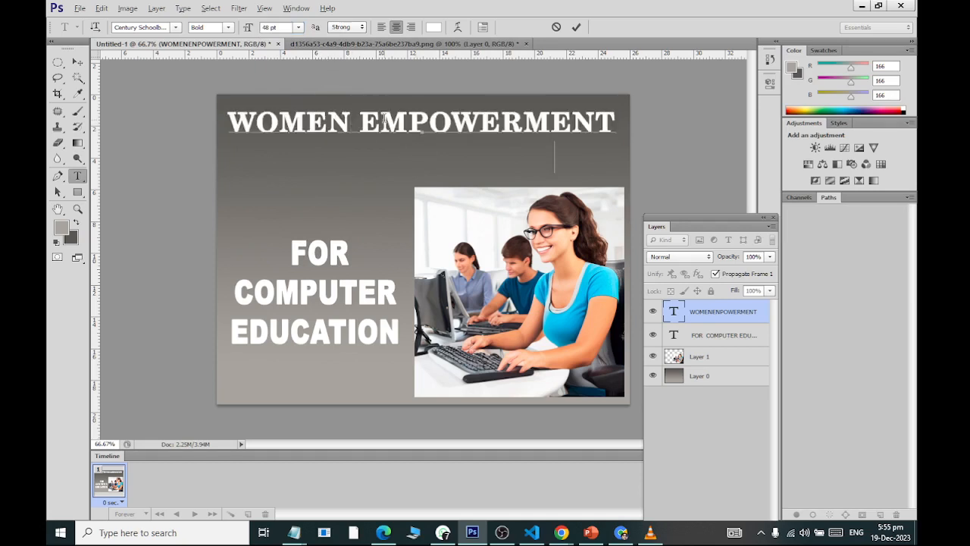
key("Return")
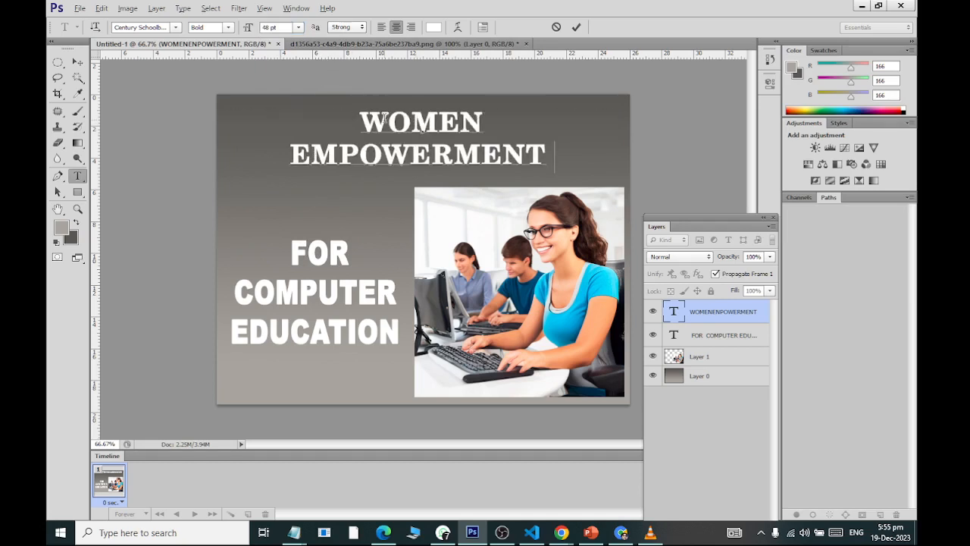
left_click(381, 27)
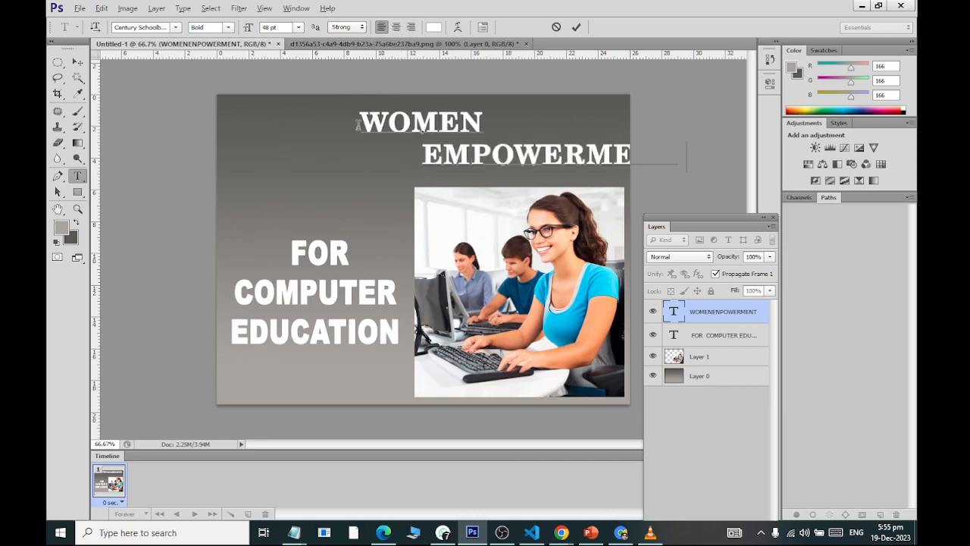
Step: Move the two-line heading above the photo, scale it to about 109% with its centre near X 476.5, Y 123.5 px, and apply the transformation
left_click(78, 61)
left_click_drag(423, 130, 296, 131)
key("ctrl+t")
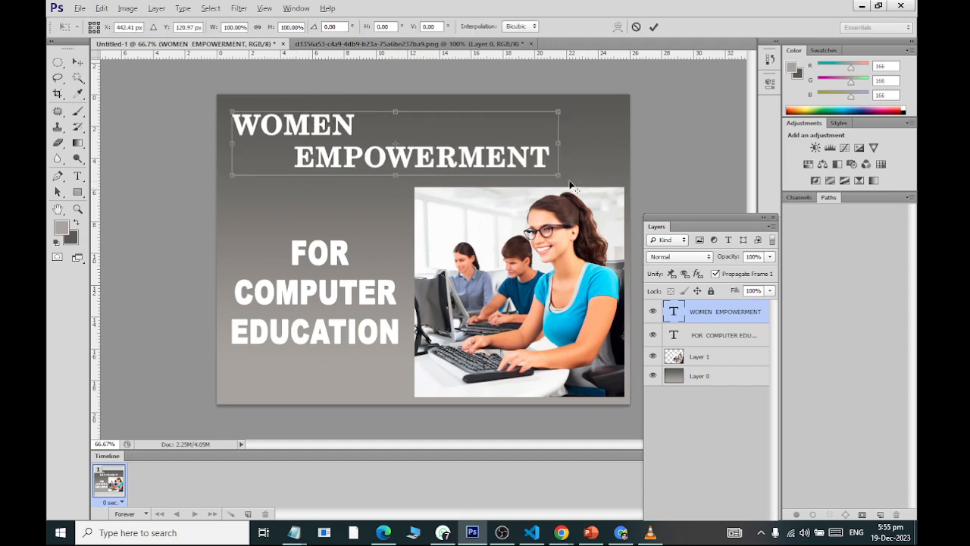
left_click_drag(558, 175, 569, 194)
left_click_drag(454, 158, 469, 159)
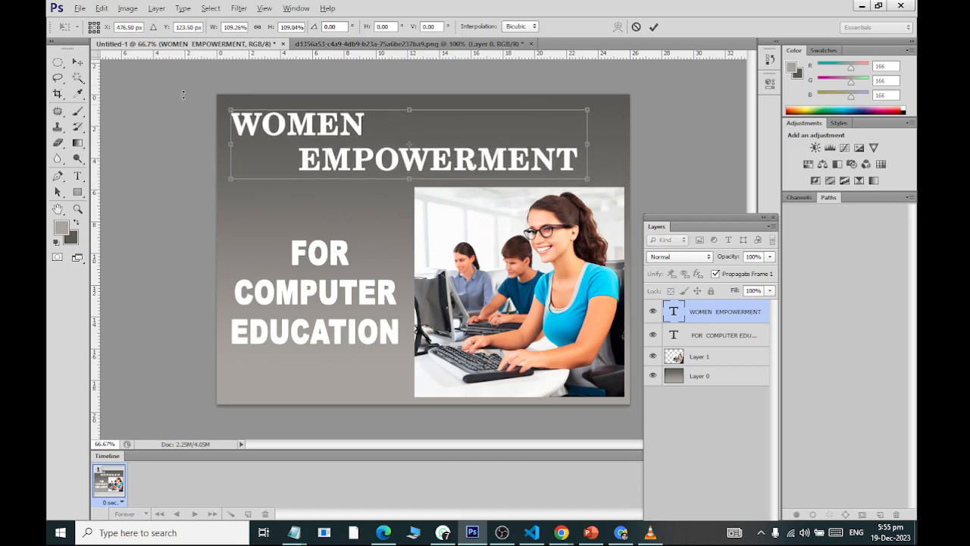
left_click(78, 61)
left_click(426, 205)
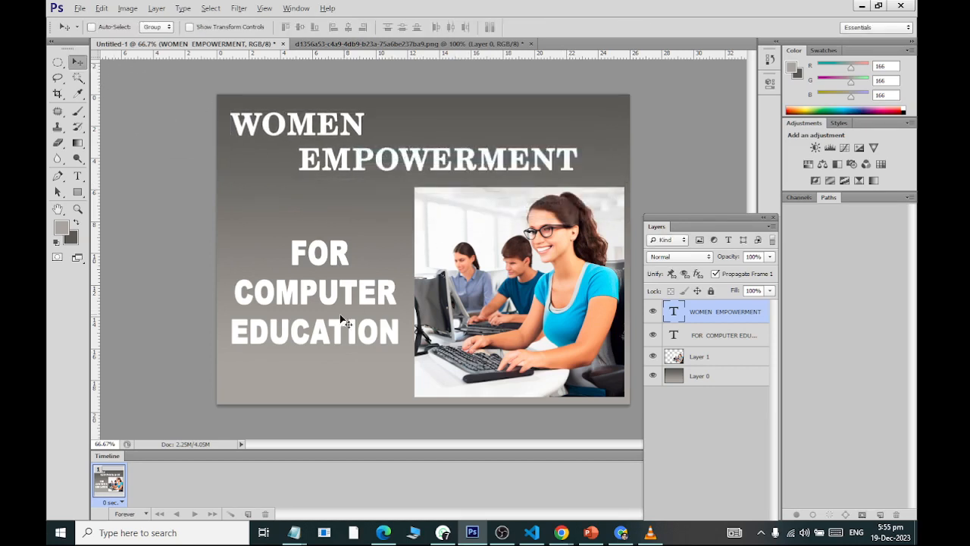
Step: Stretch the FOR COMPUTER EDUCATION text vertically to about 120% height around its centre and apply the transformation
left_click(716, 339)
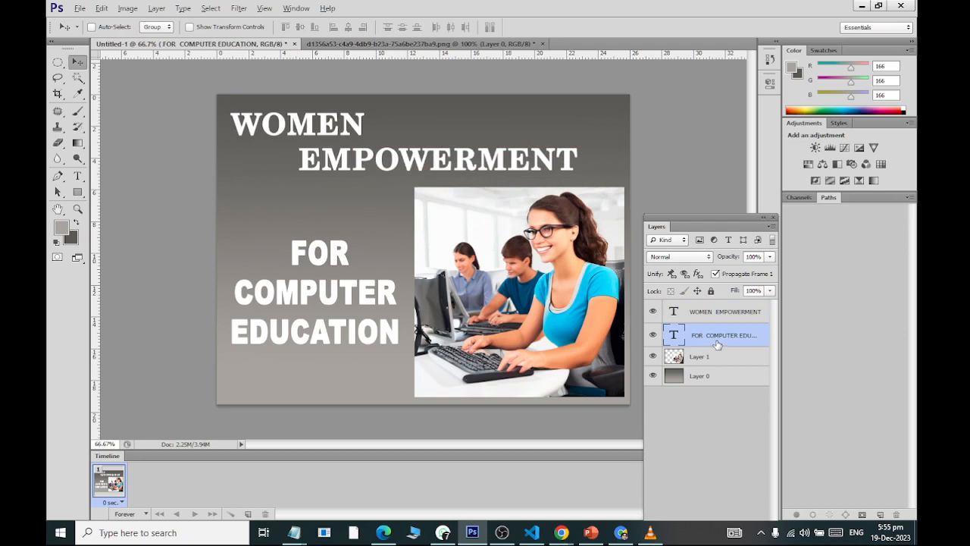
key("ctrl+t")
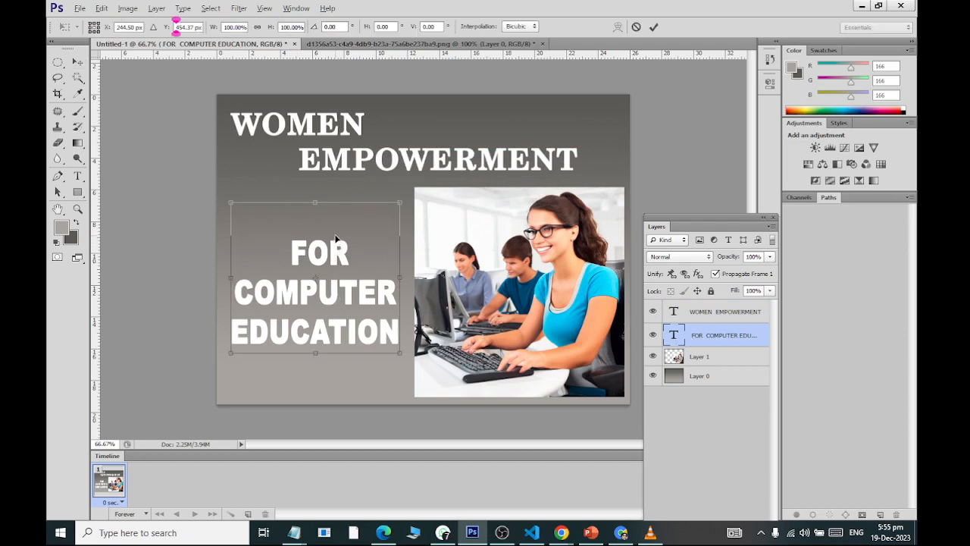
left_click_drag(317, 202, 317, 187)
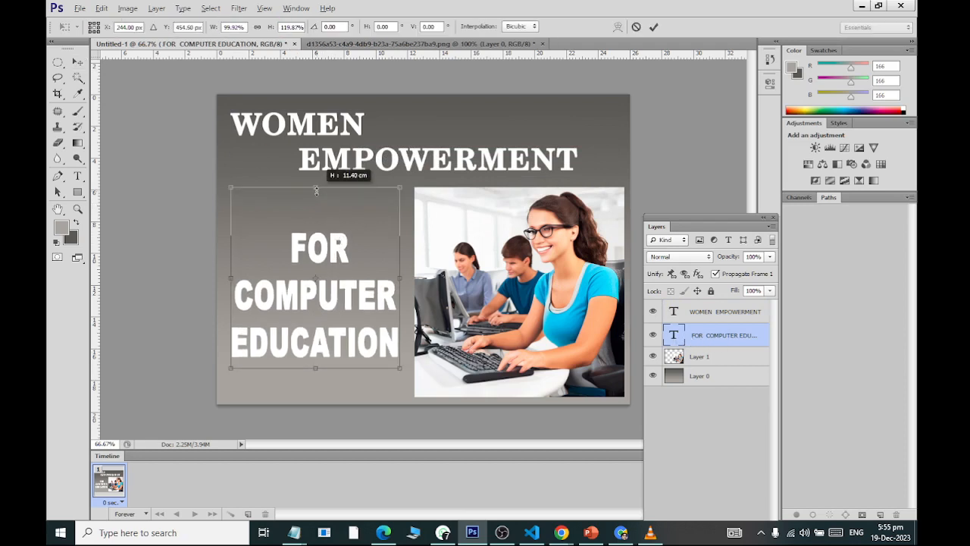
left_click(80, 76)
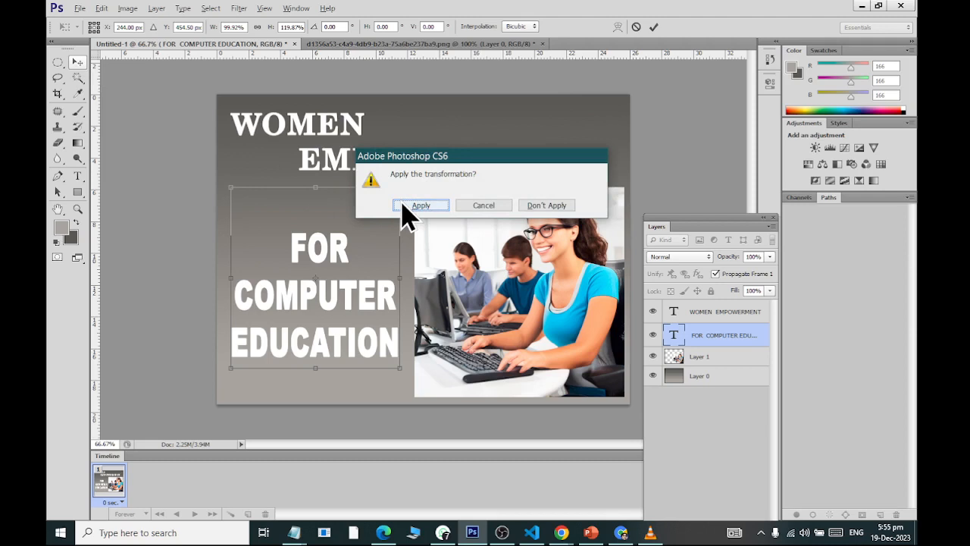
left_click(430, 210)
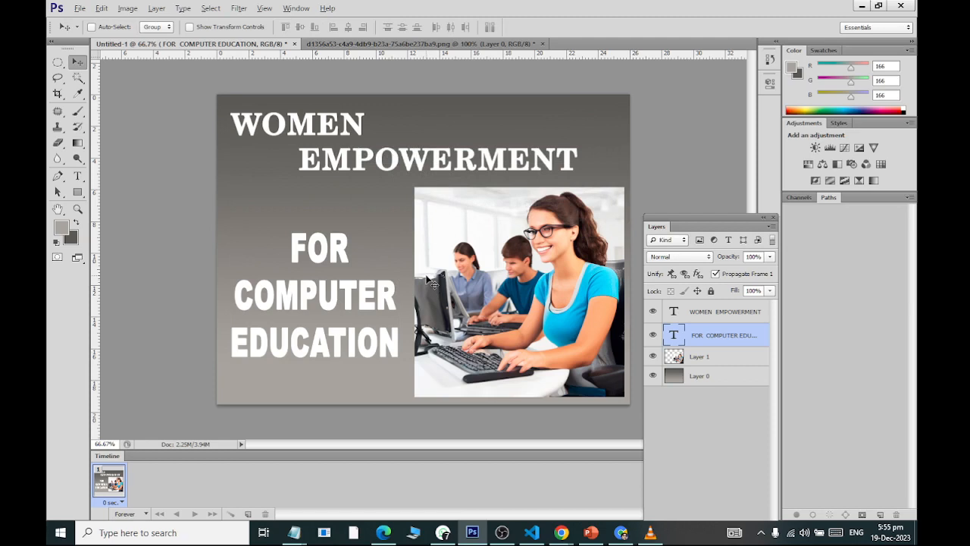
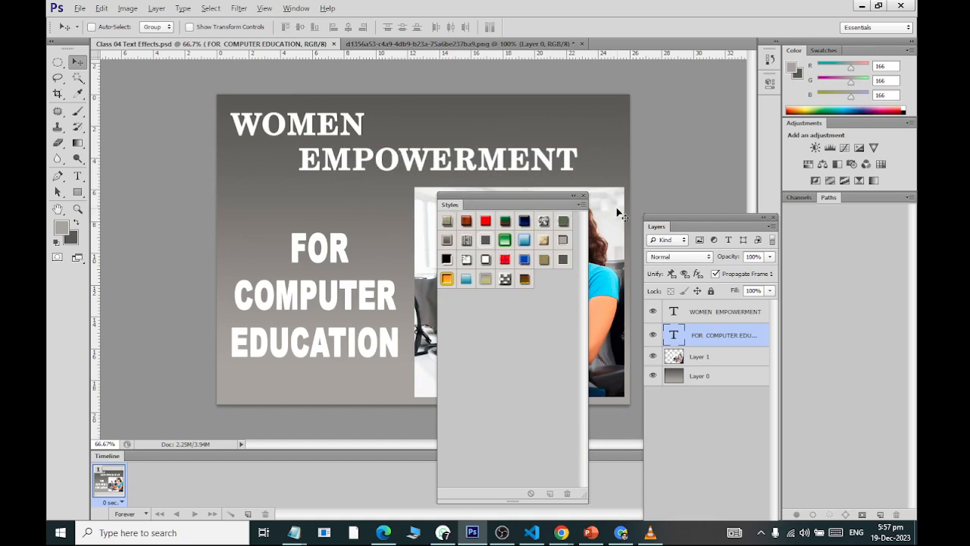
Step: Append the Text Effects set to the layer style presets and select the WOMEN EMPOWERMENT layer
left_click(581, 205)
left_click(630, 452)
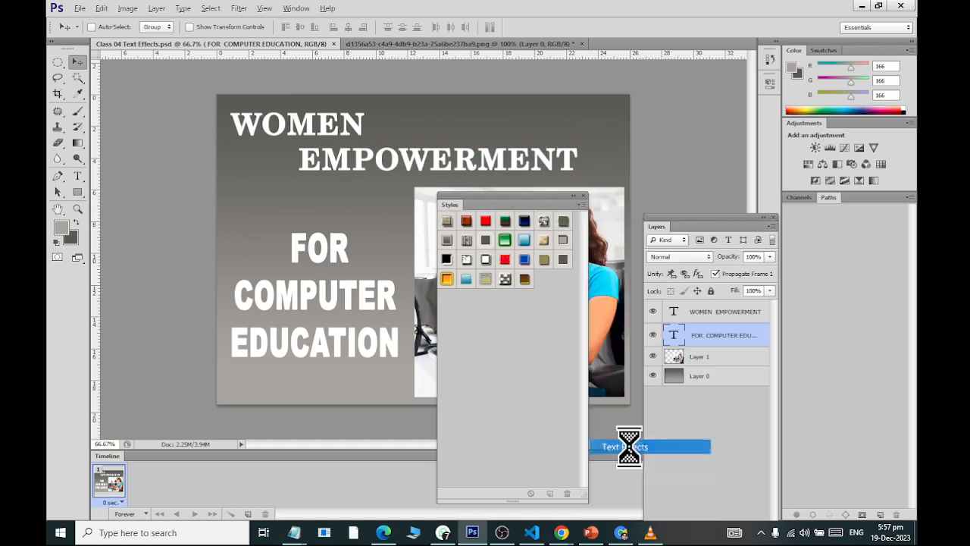
left_click(522, 203)
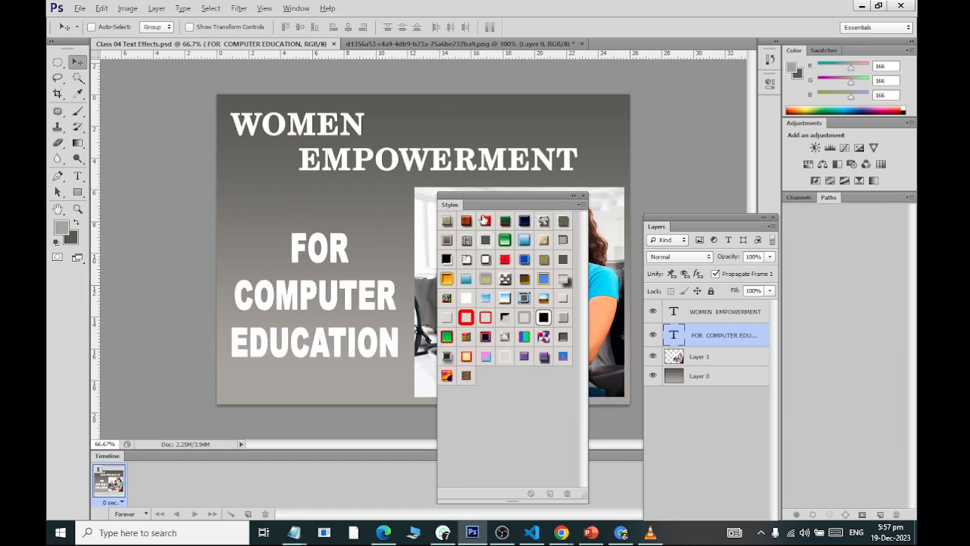
left_click(717, 314)
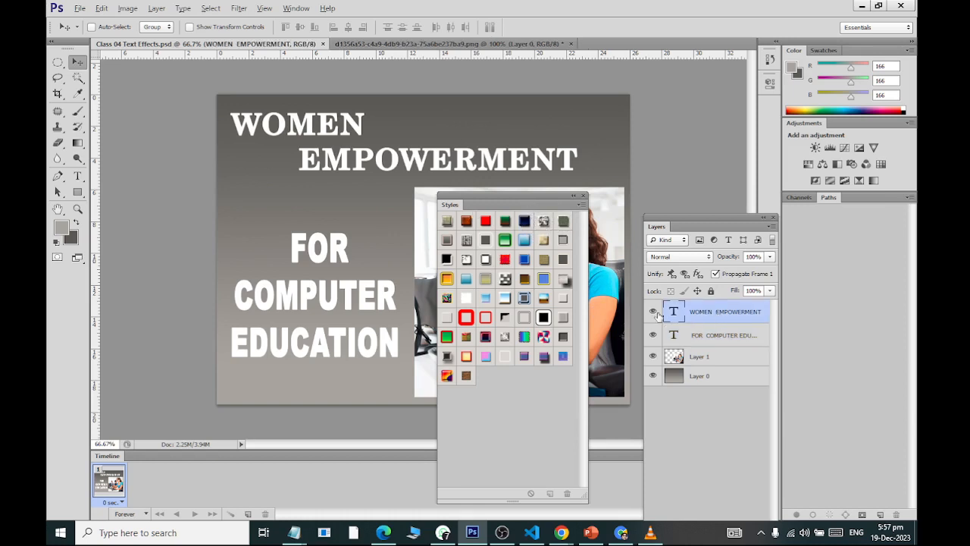
Step: Try the thick red stroke, black with white outline, red-yellow bevel and brown pattern style presets on the WOMEN EMPOWERMENT heading
left_click(446, 317)
left_click(467, 318)
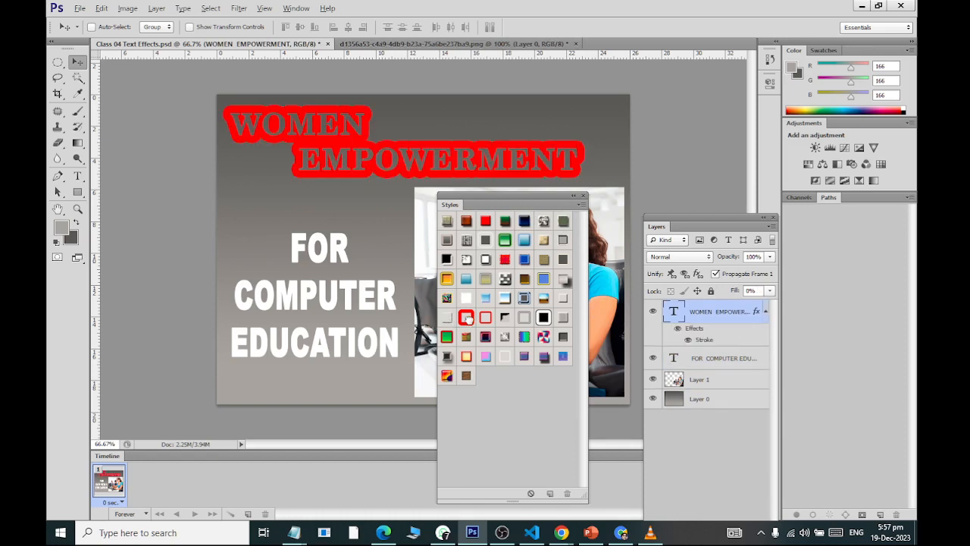
left_click(515, 327)
left_click(545, 317)
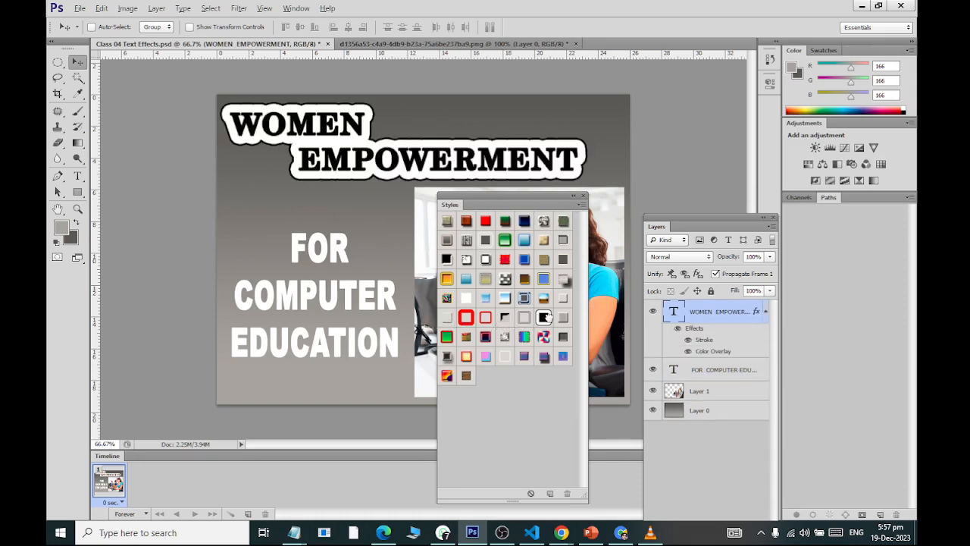
left_click(467, 357)
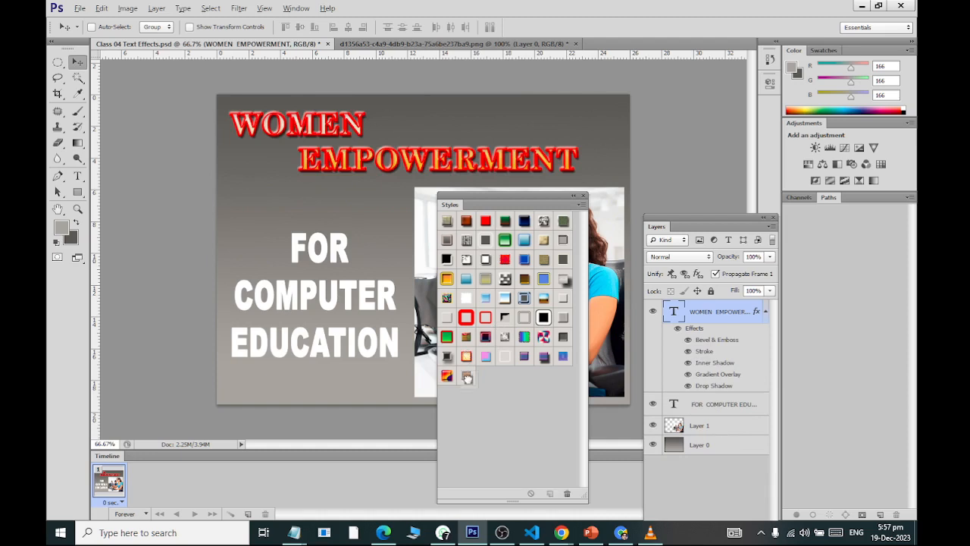
left_click(468, 379)
left_click(467, 223)
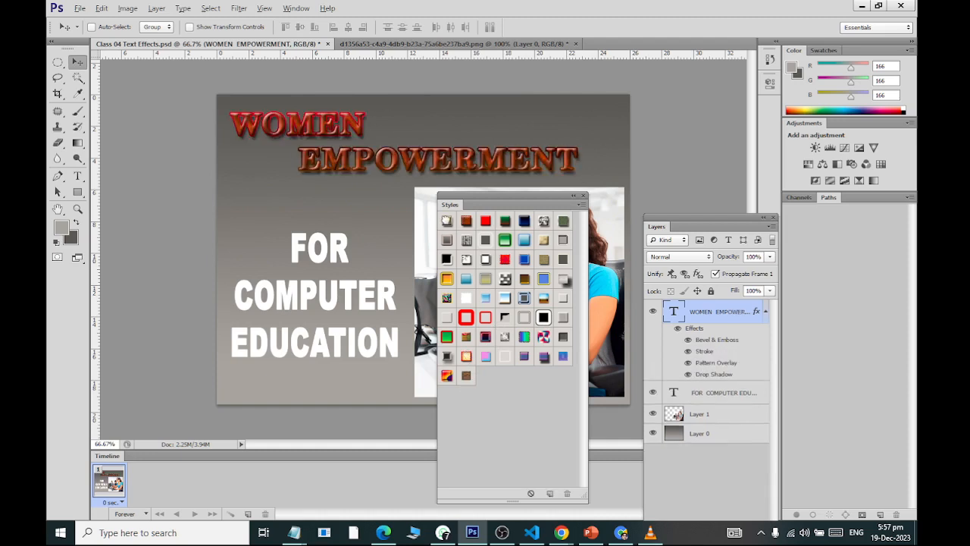
Step: Try the glossy green, blue, gold and grey-green textured bevel style presets on the WOMEN EMPOWERMENT heading
left_click(448, 221)
left_click(505, 223)
left_click(505, 240)
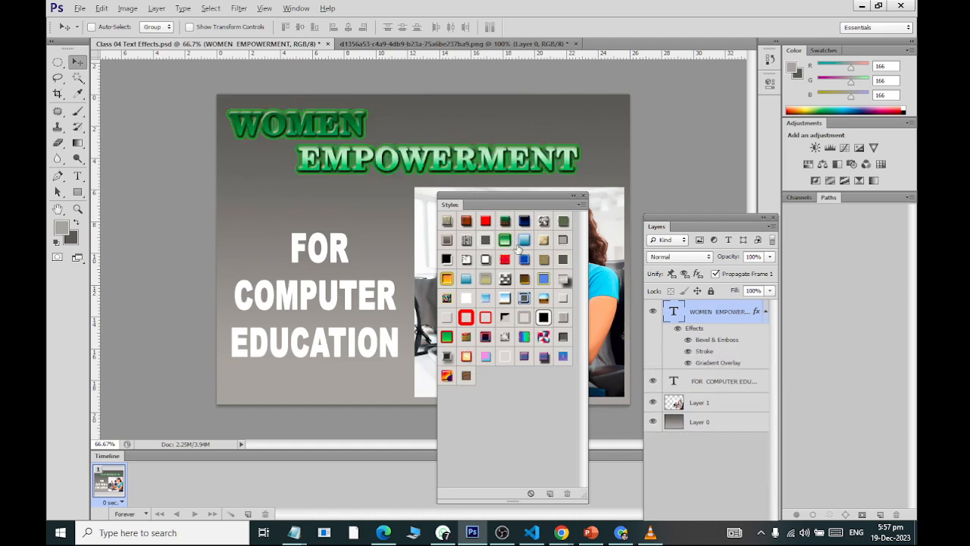
left_click(525, 241)
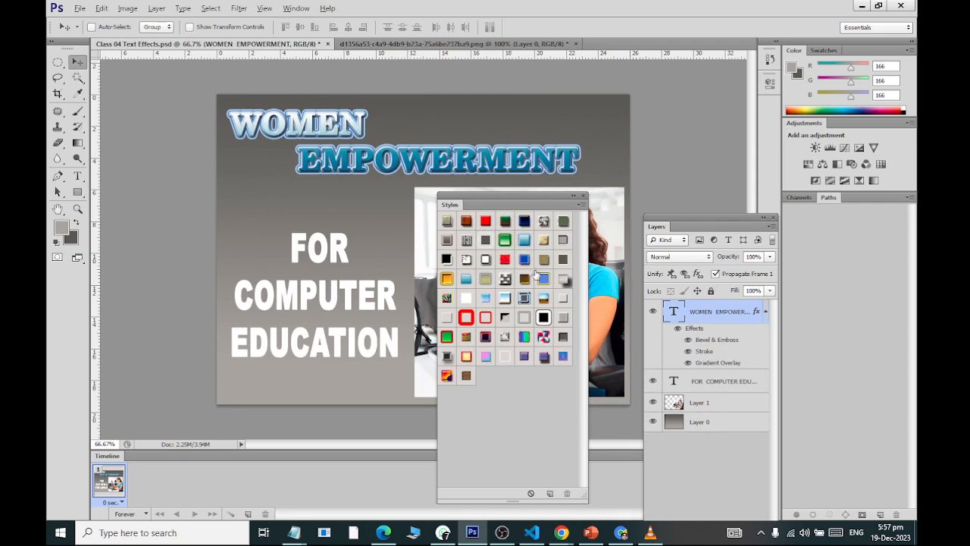
left_click(447, 276)
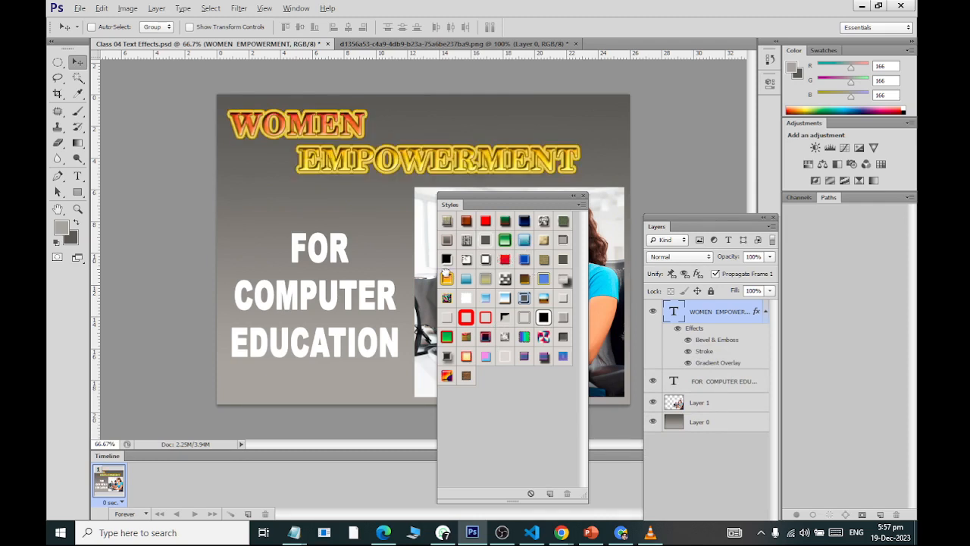
left_click(561, 222)
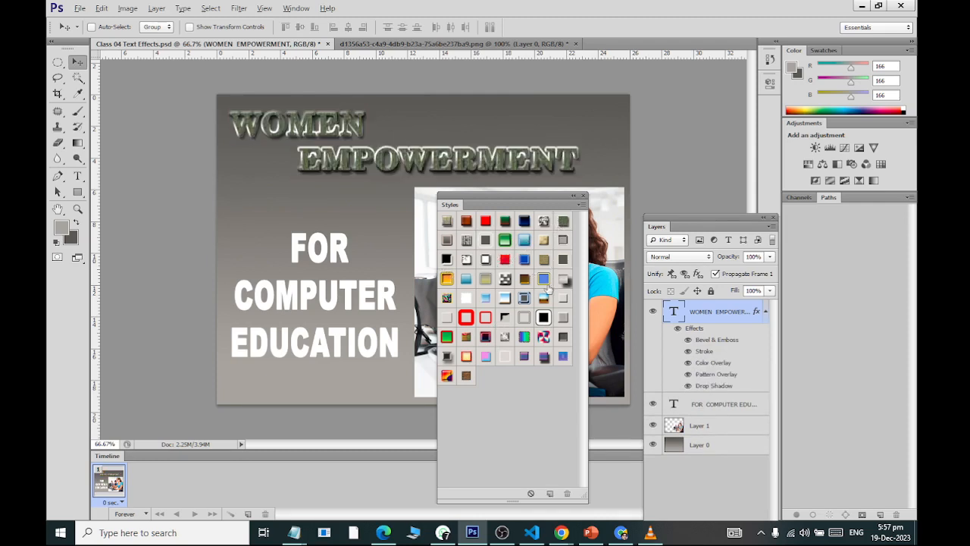
Step: Try several outline, satin and colourful style presets on the heading, ending with the soft white Outer Glow style with 0% fill
left_click(544, 316)
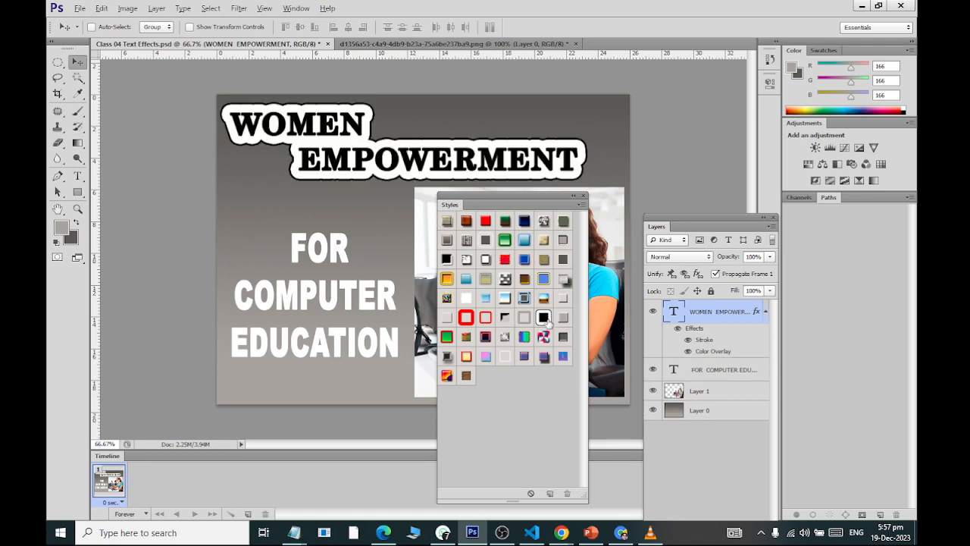
left_click(564, 318)
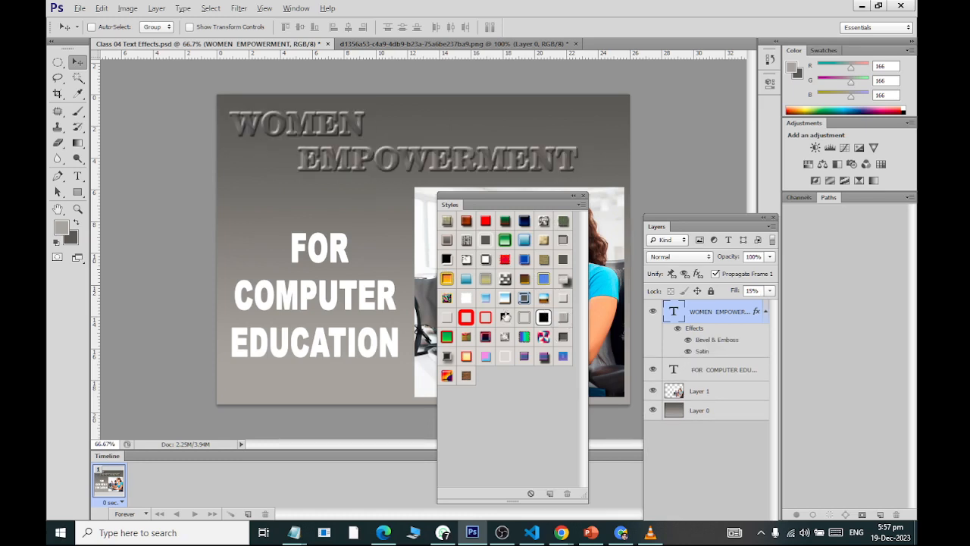
left_click(504, 316)
left_click(523, 317)
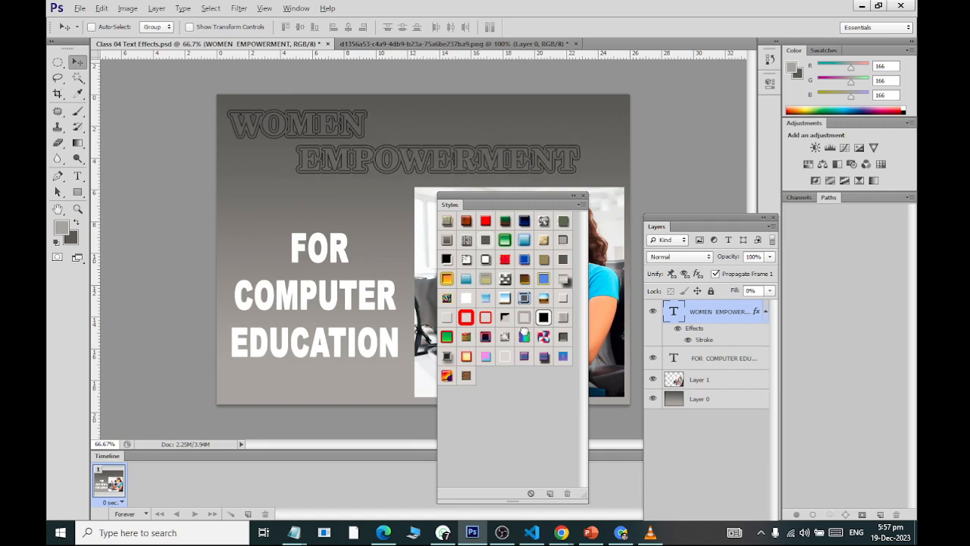
left_click(524, 336)
left_click(504, 353)
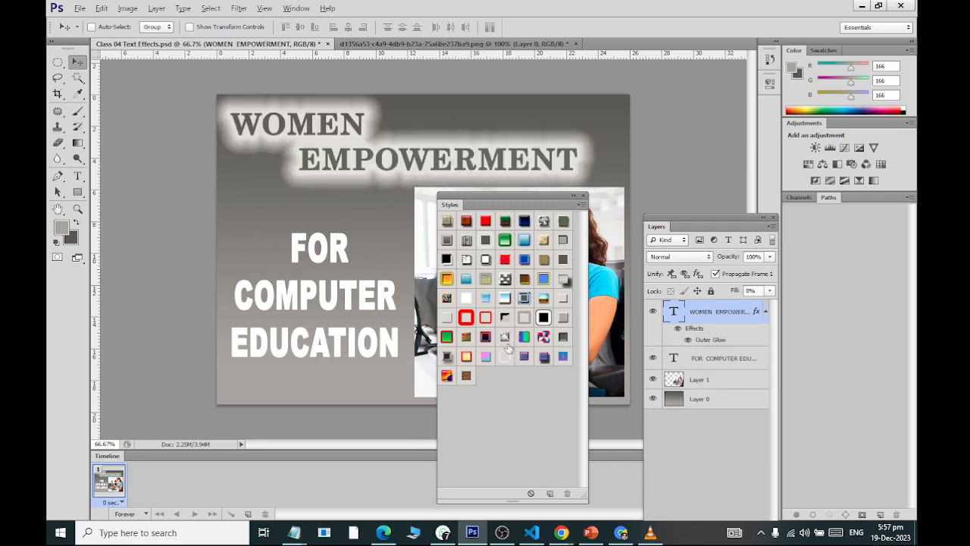
Step: Try green, Blue Gradient with Stroke, black-and-white and embossed presets on the FOR COMPUTER EDUCATION layer, ending with the grey metallic drop-shadow style
left_click(754, 361)
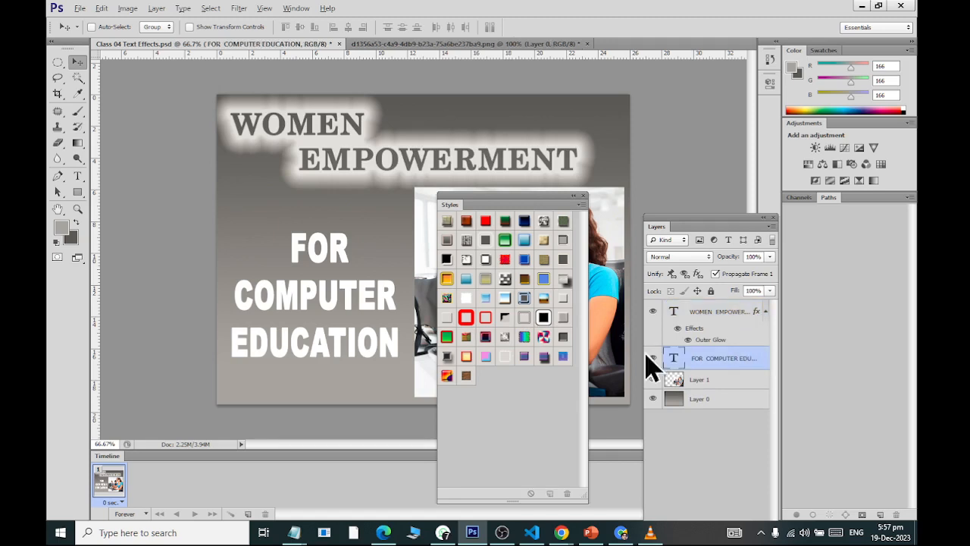
left_click(504, 240)
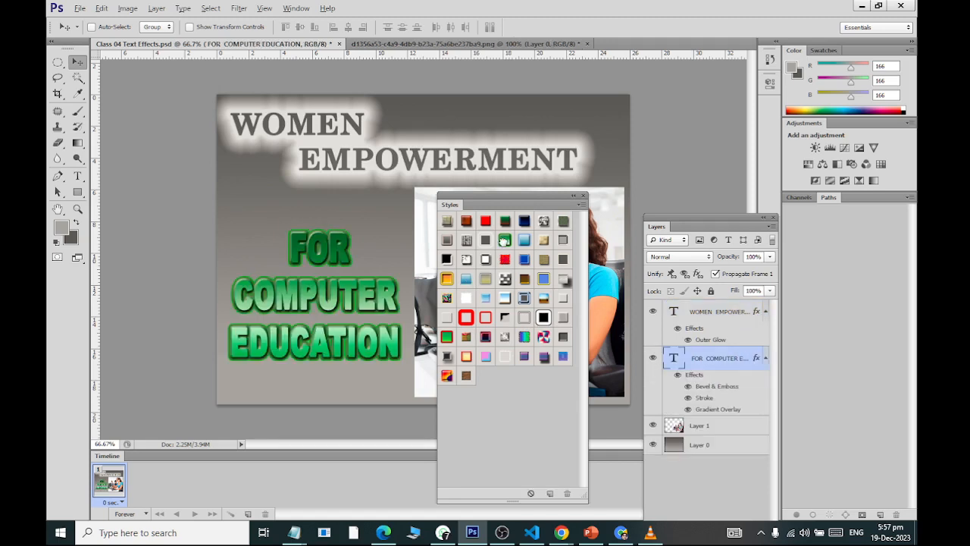
left_click(545, 278)
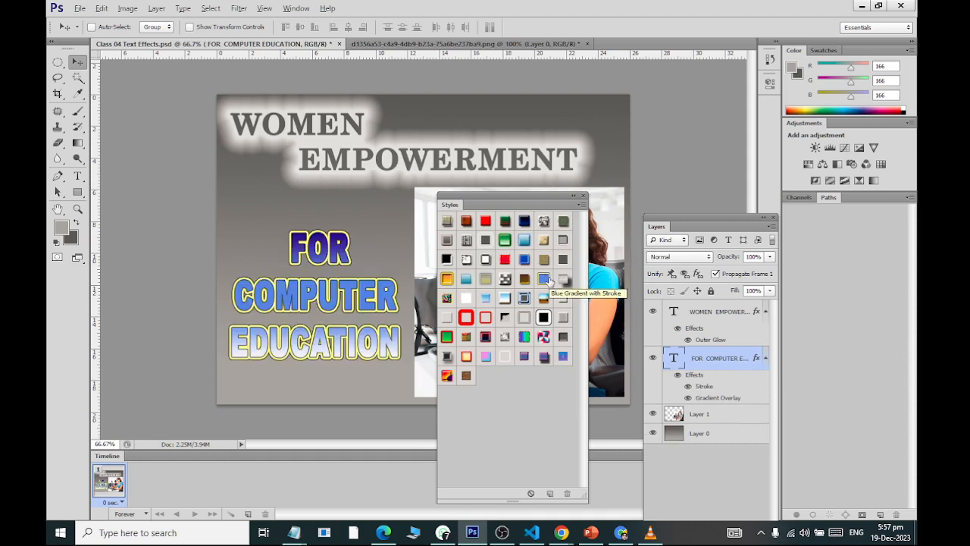
left_click(544, 317)
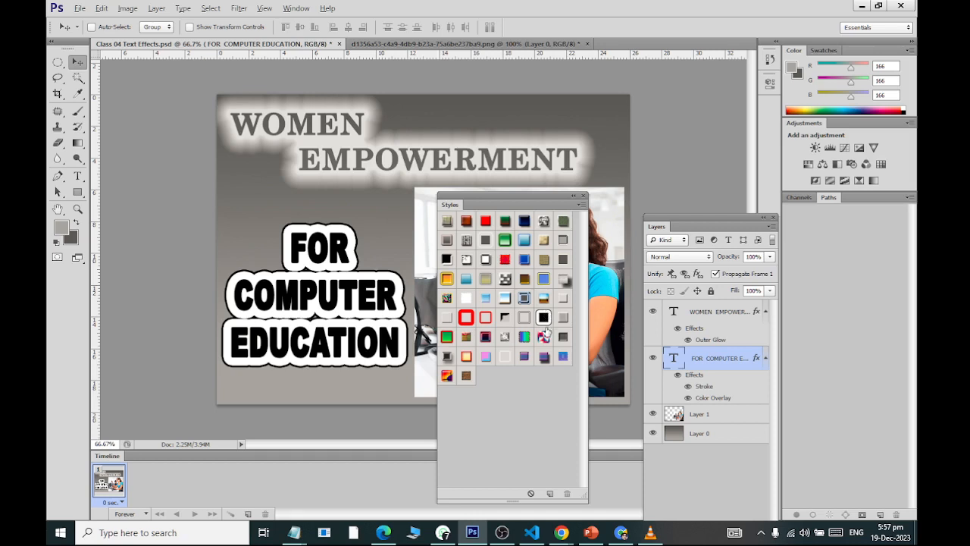
left_click(553, 358)
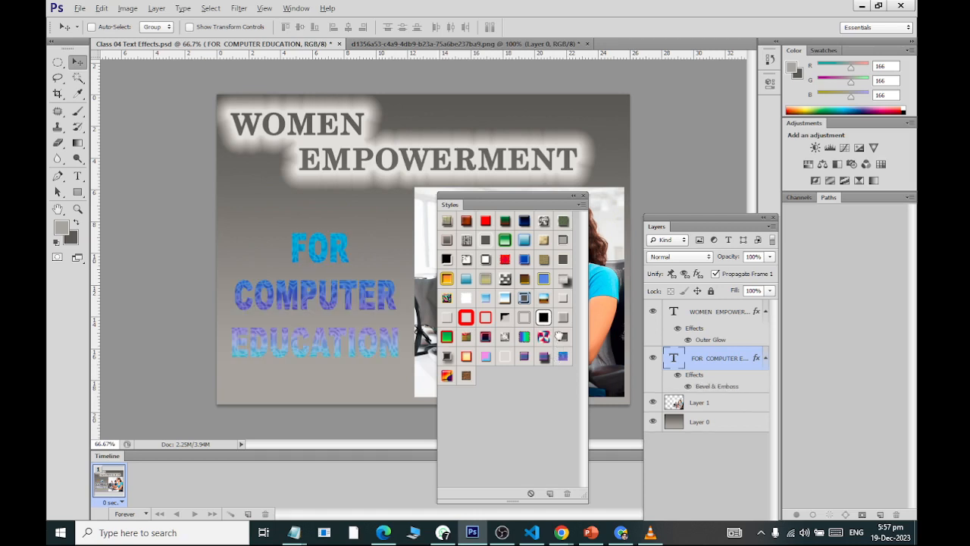
left_click(559, 318)
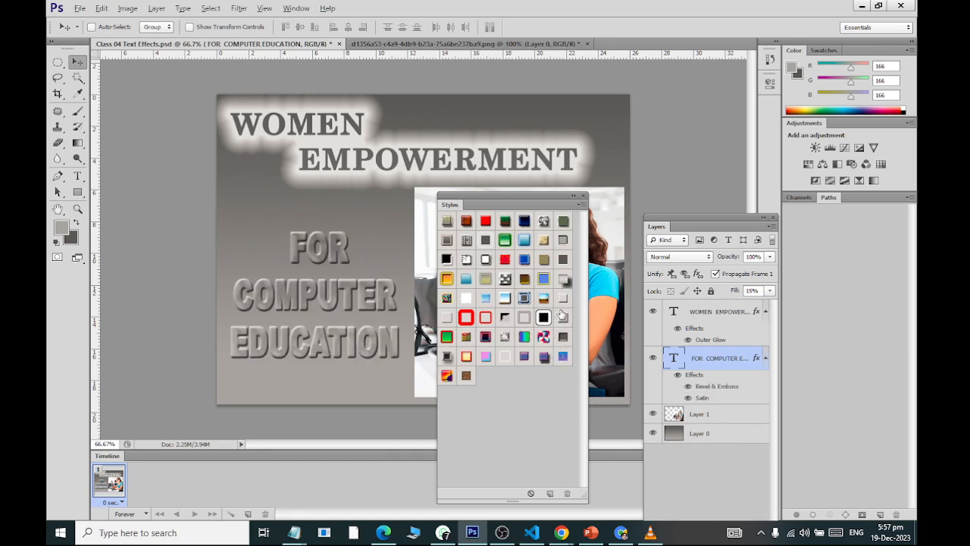
left_click(565, 299)
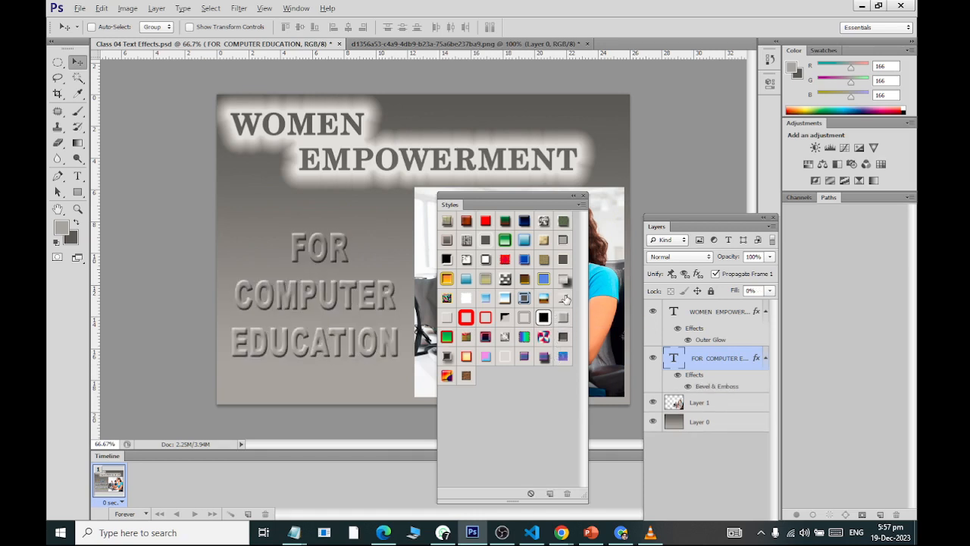
left_click(564, 280)
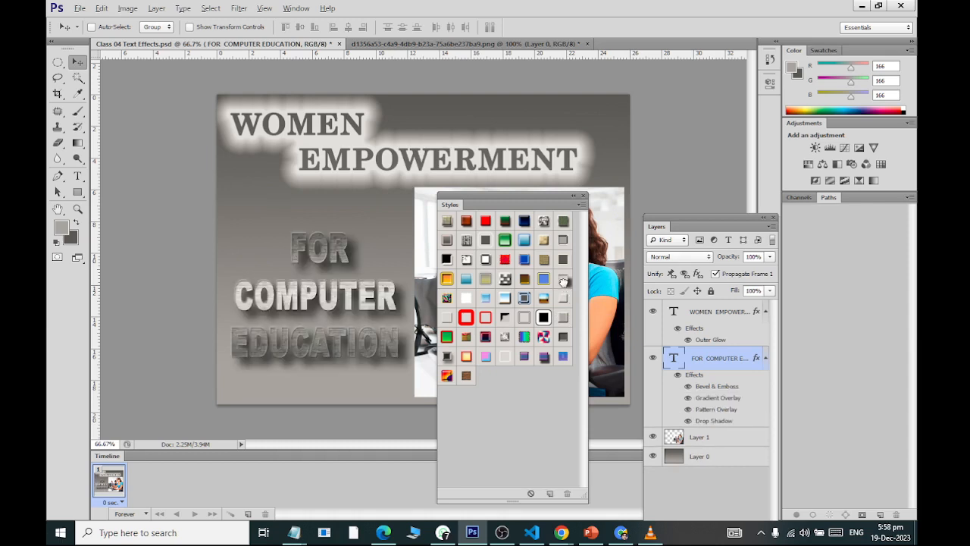
Step: Try yellow glow, rough white glow, 0% fill emboss, black bevel, glossy green and red style presets on the FOR COMPUTER EDUCATION text
left_click(562, 265)
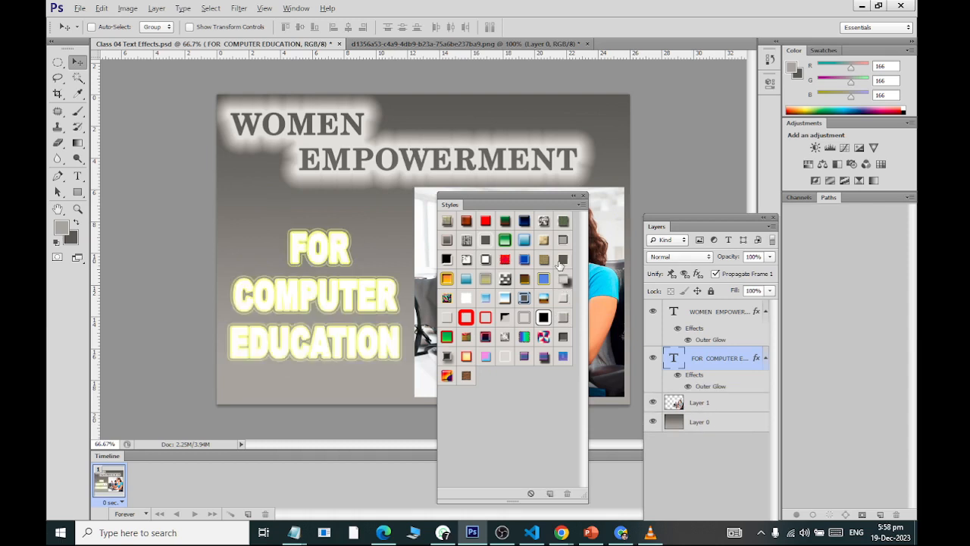
left_click(457, 298)
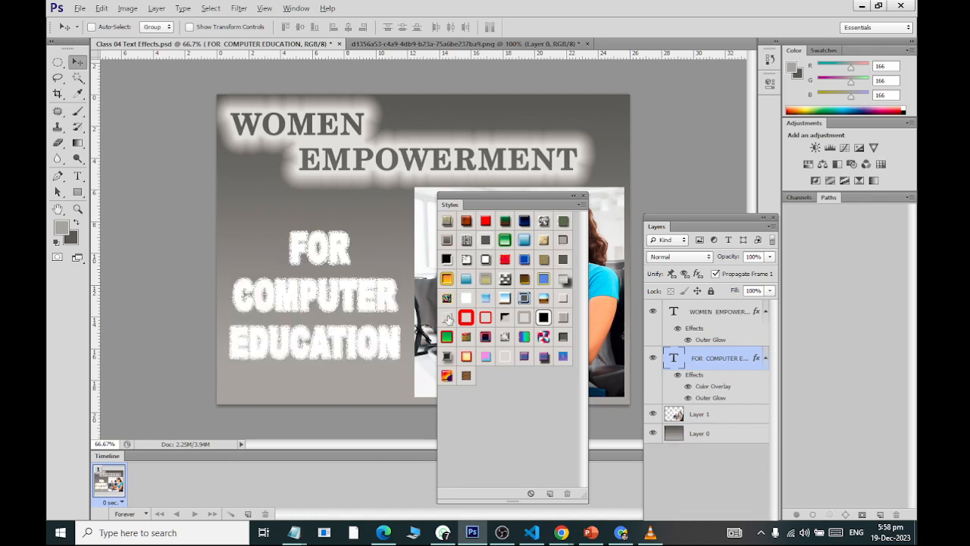
left_click(447, 318)
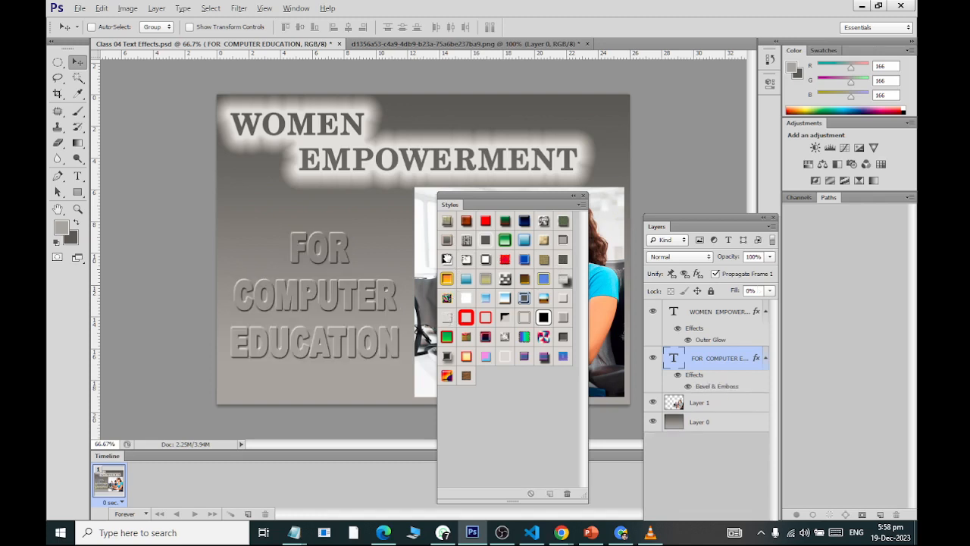
left_click(446, 260)
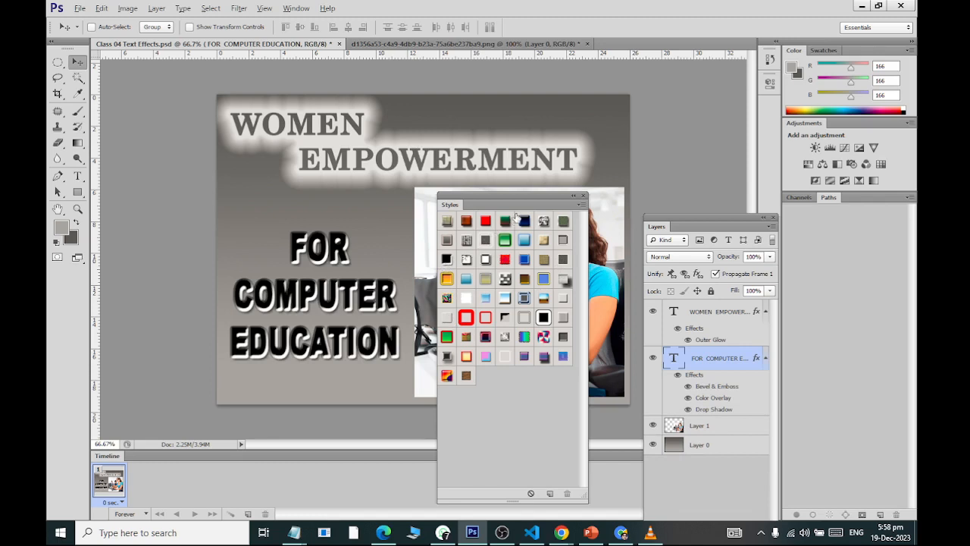
left_click(504, 240)
left_click(486, 259)
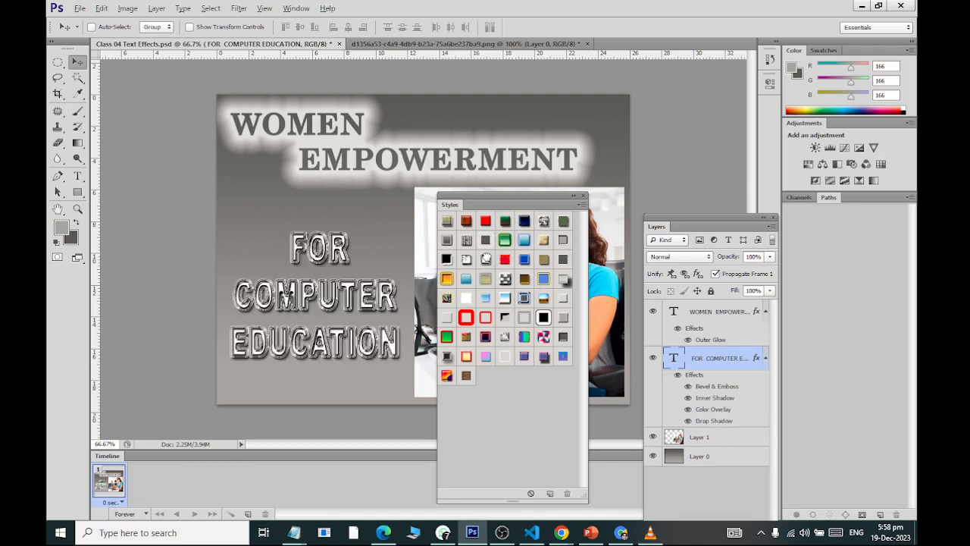
left_click(486, 222)
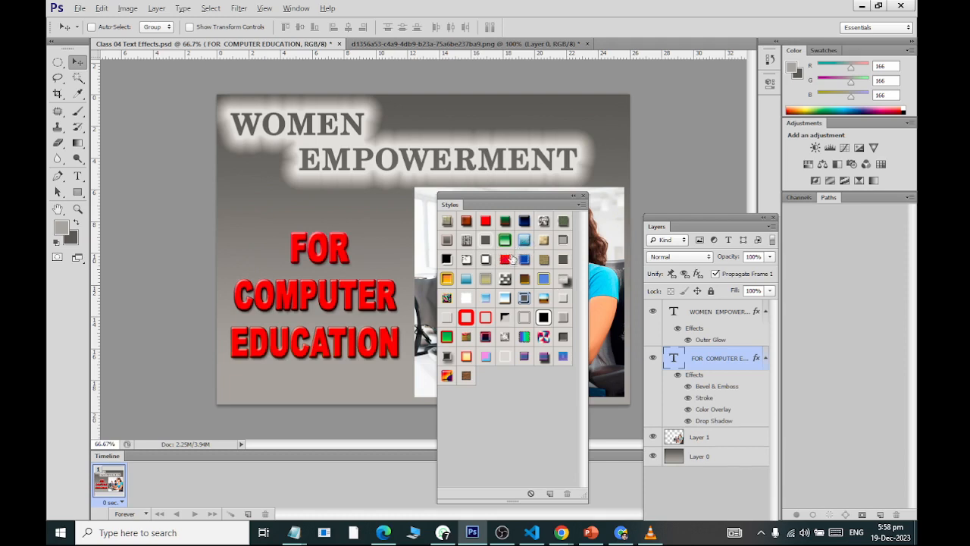
Step: Try checkered, white glow, red-yellow, blue gradient and chrome presets on FOR COMPUTER EDUCATION, ending with the black style with thick white outline
left_click(505, 278)
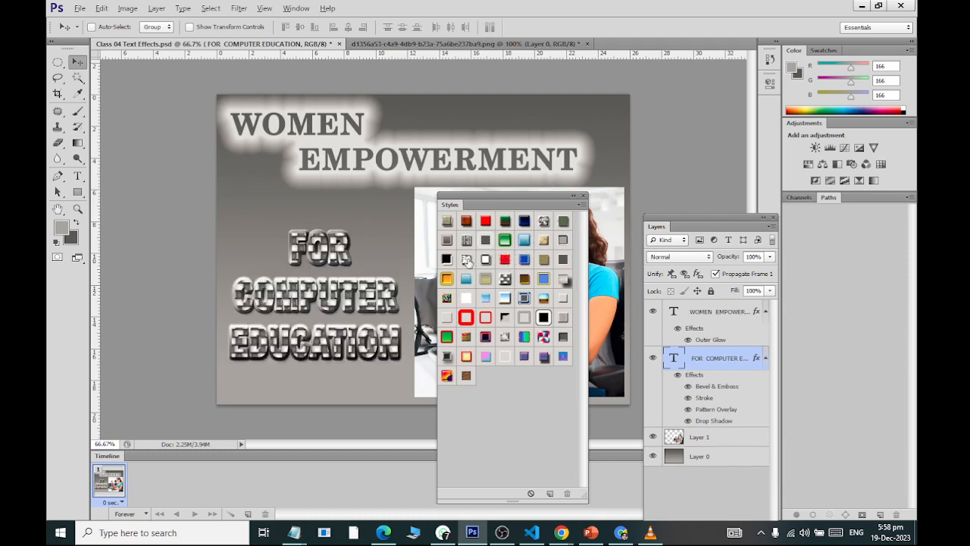
left_click(503, 356)
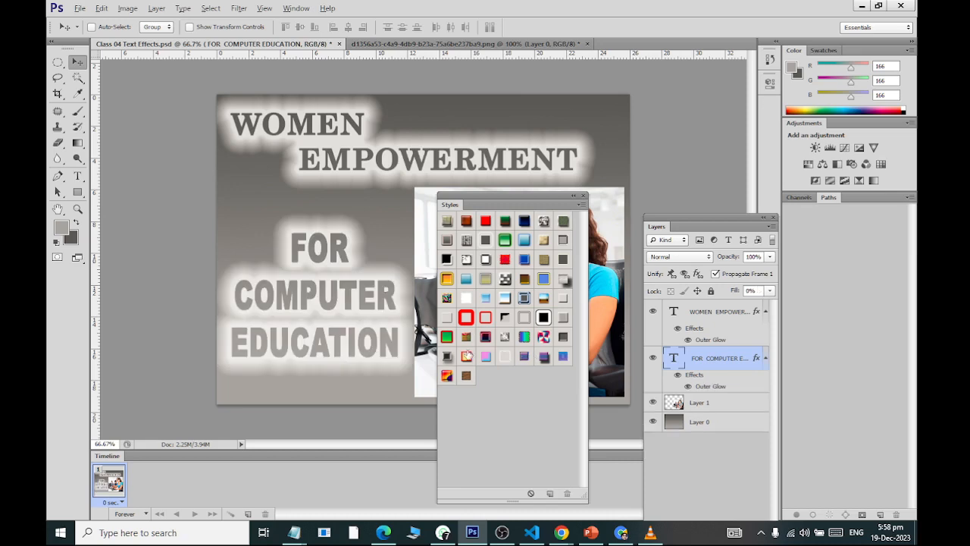
left_click(466, 354)
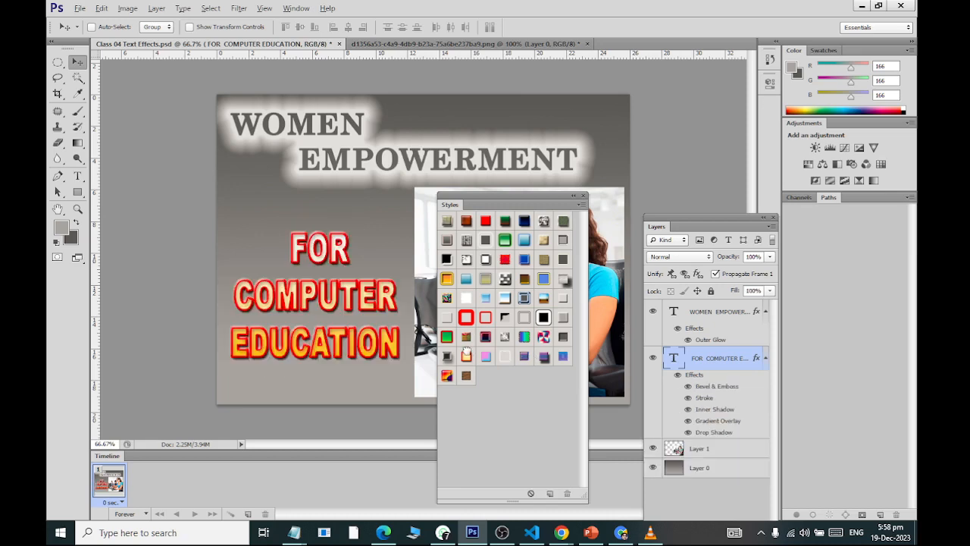
left_click(448, 313)
left_click(467, 279)
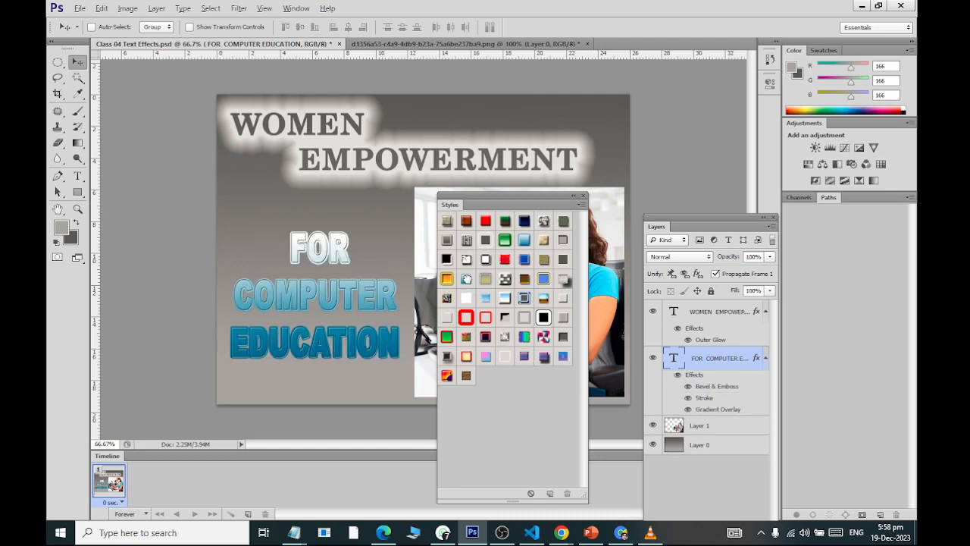
left_click(499, 300)
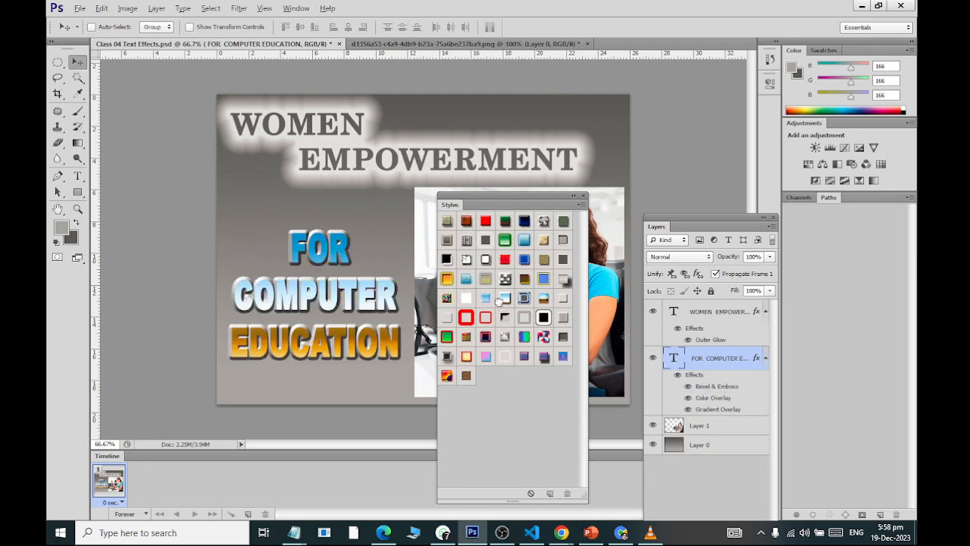
left_click(544, 318)
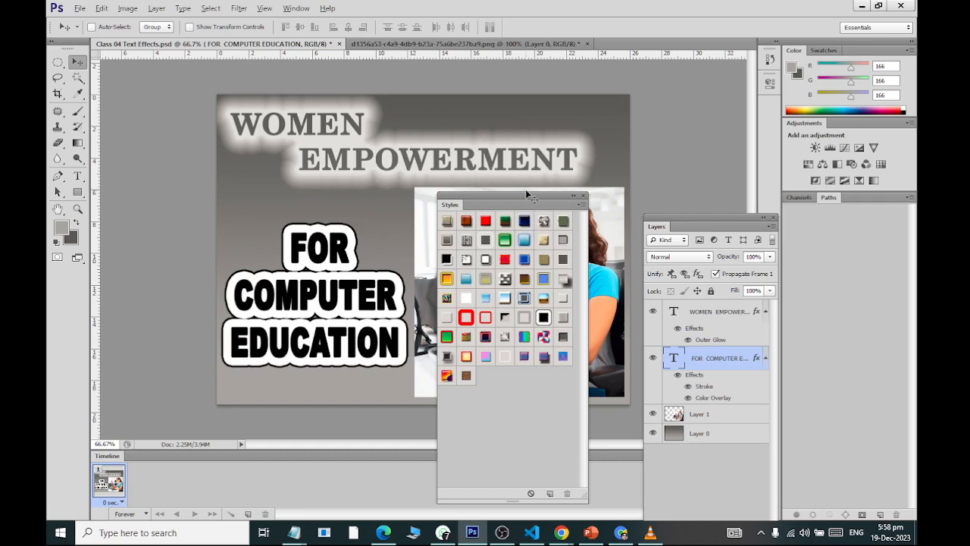
Step: Select the photo on Layer 1 and replace the current style presets with the Image Effects set
left_click_drag(524, 200, 335, 173)
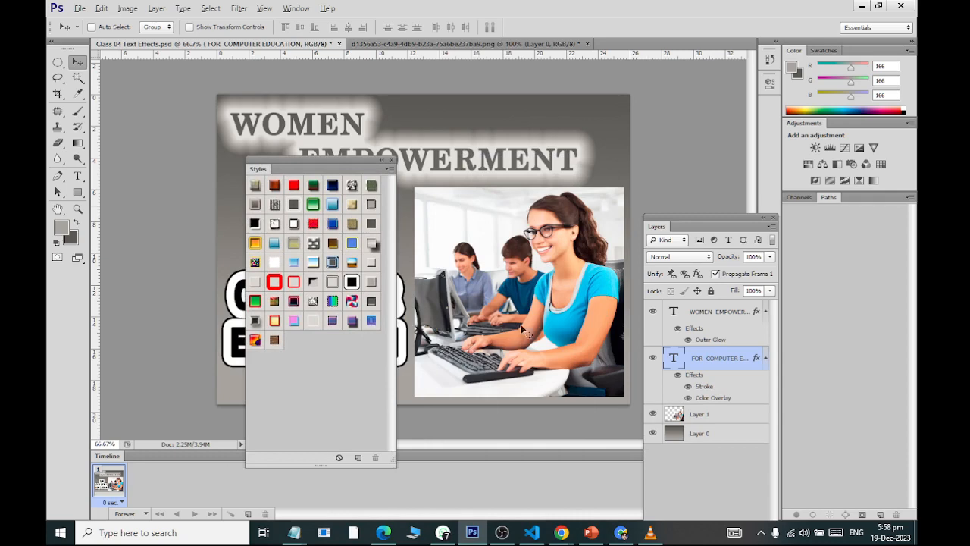
left_click(699, 415)
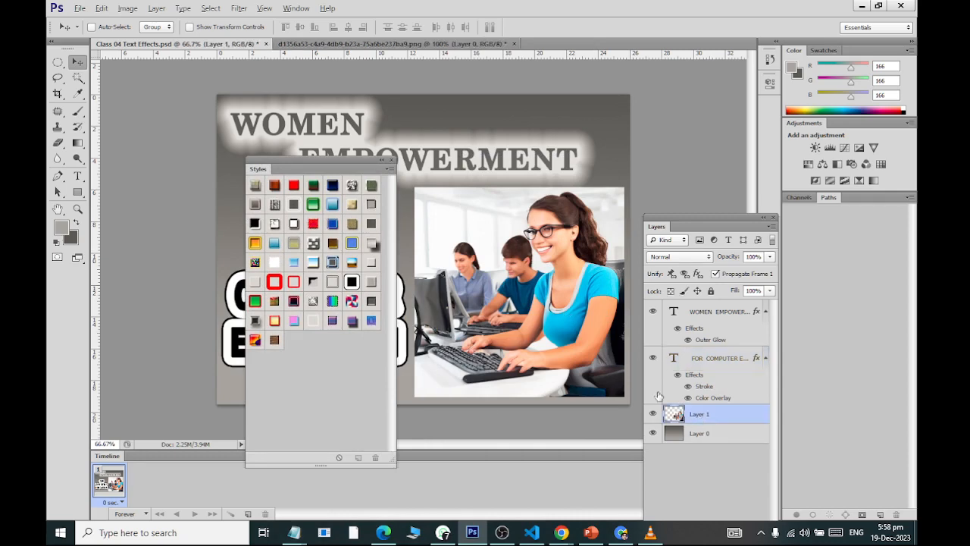
left_click(389, 168)
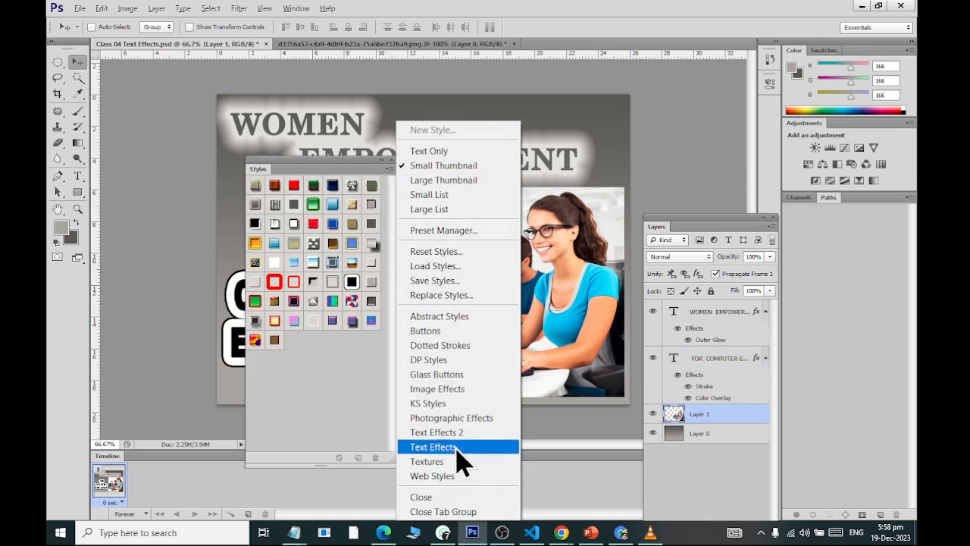
left_click(455, 389)
left_click(404, 204)
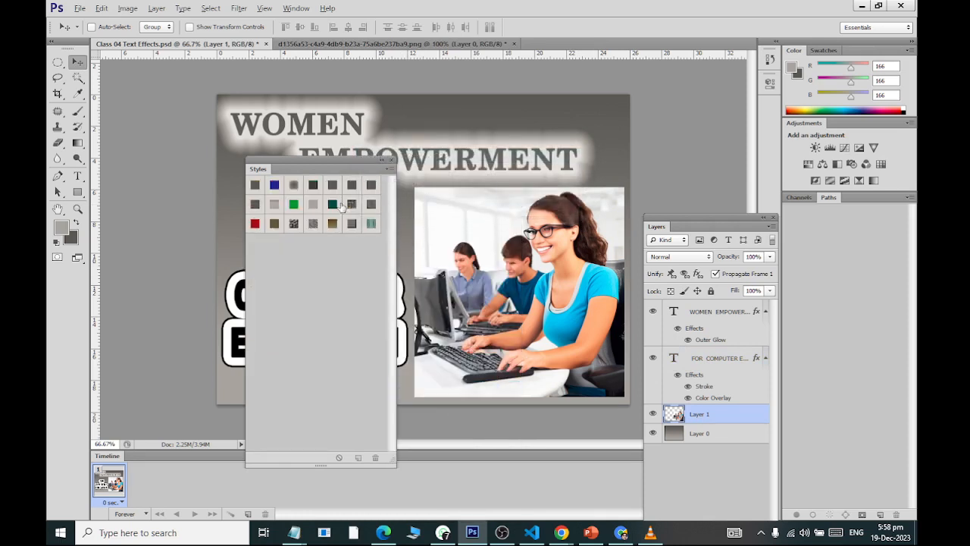
Step: Try the sepia, red, faded, green and tiled image-effect presets on the photo layer
left_click(291, 223)
left_click(274, 224)
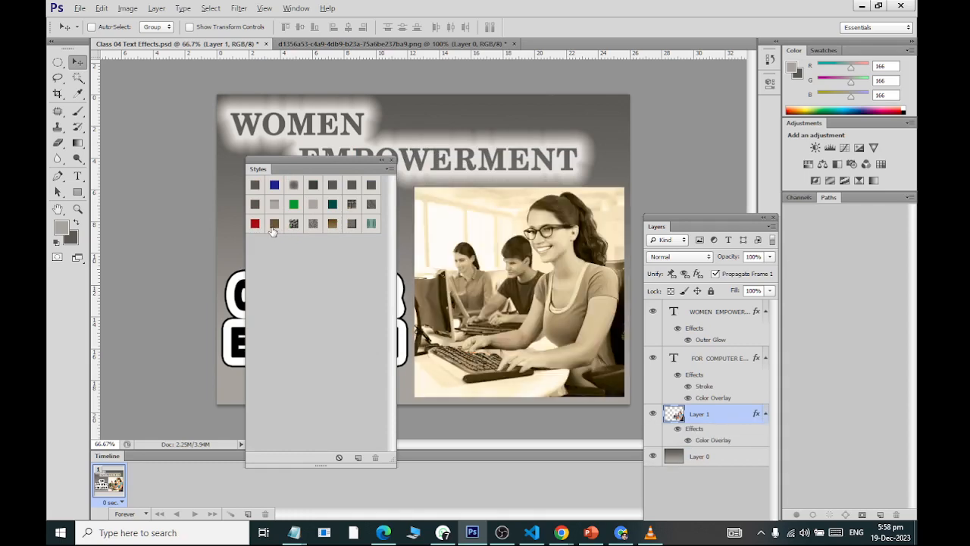
left_click(255, 224)
left_click(255, 204)
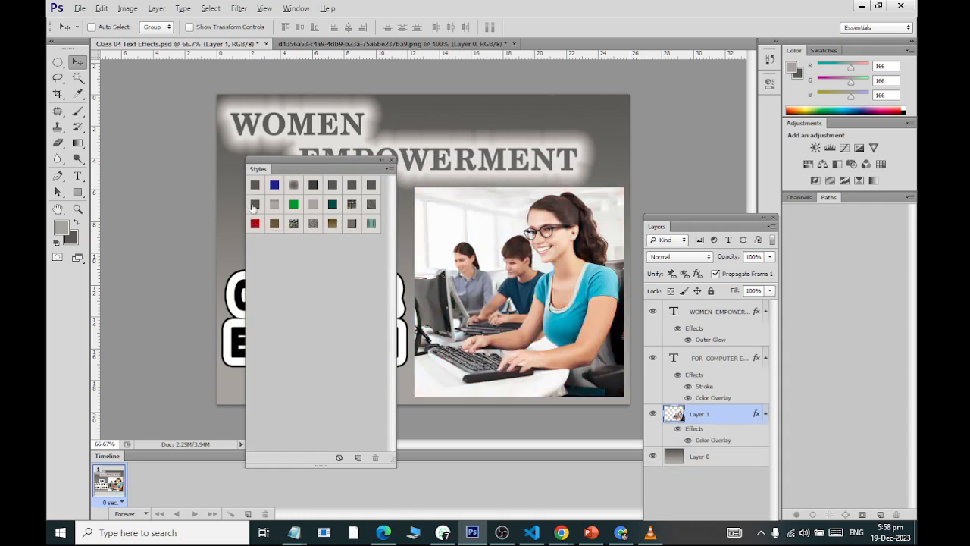
left_click(294, 205)
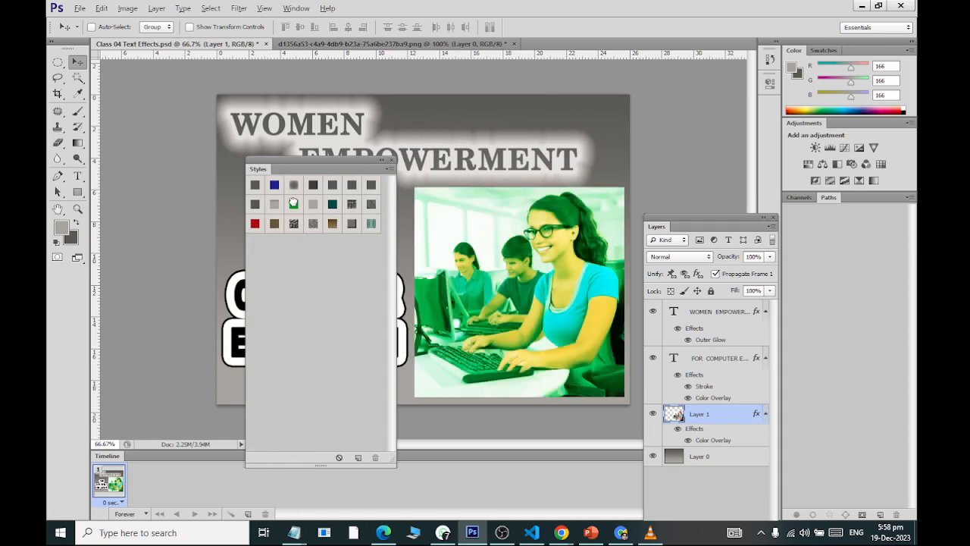
left_click(313, 224)
left_click(347, 227)
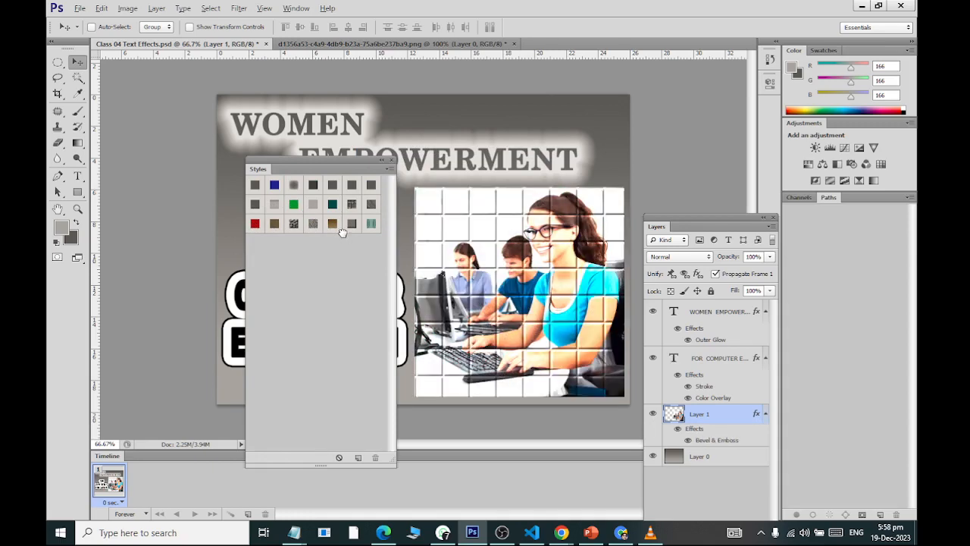
Step: Try the rain, high-contrast, blue-tinted and black-and-white presets on the photo layer, then clear its style
left_click(369, 225)
left_click(369, 205)
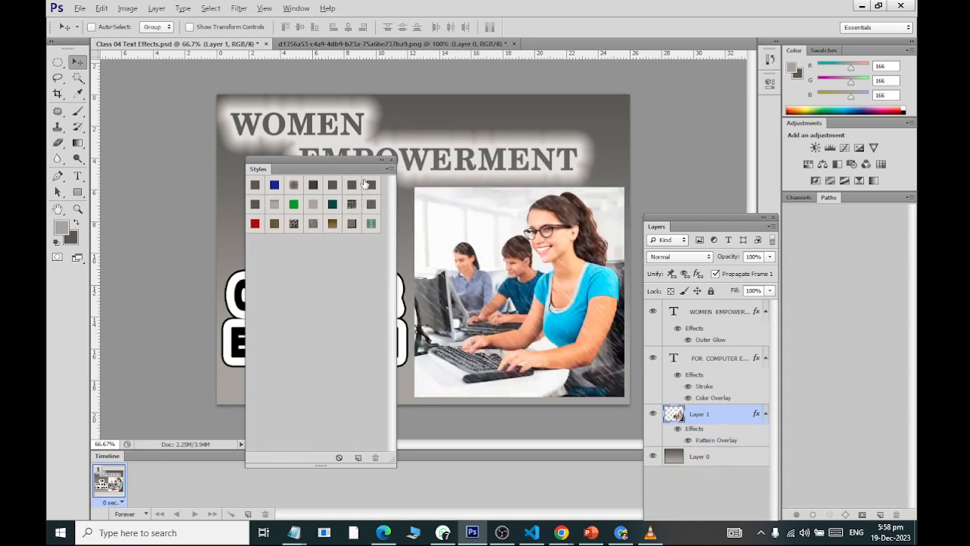
left_click(318, 189)
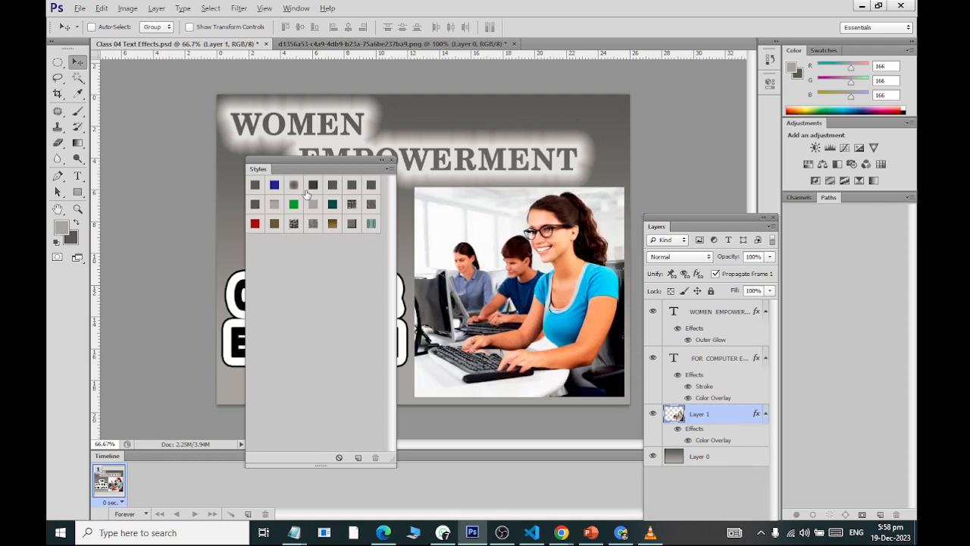
left_click(295, 188)
left_click(276, 189)
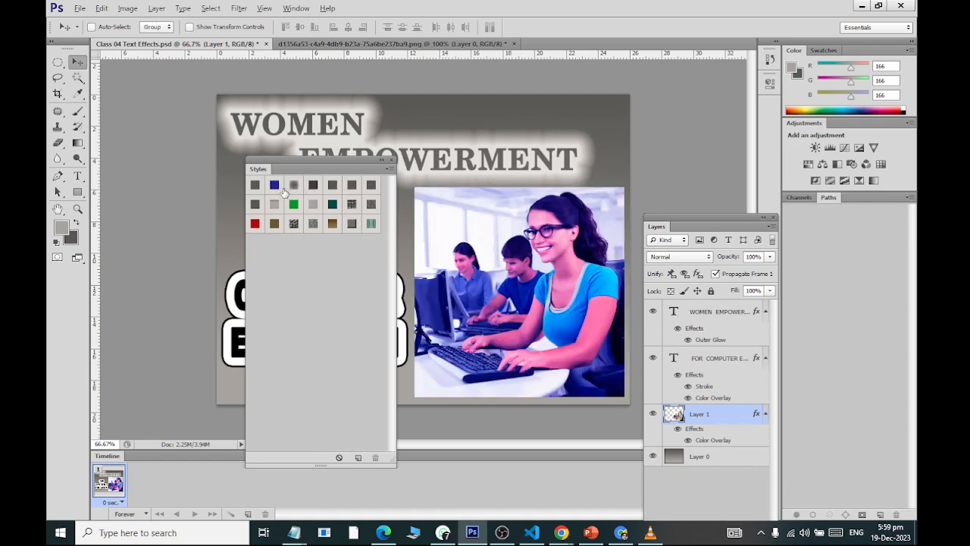
left_click(293, 189)
left_click(255, 189)
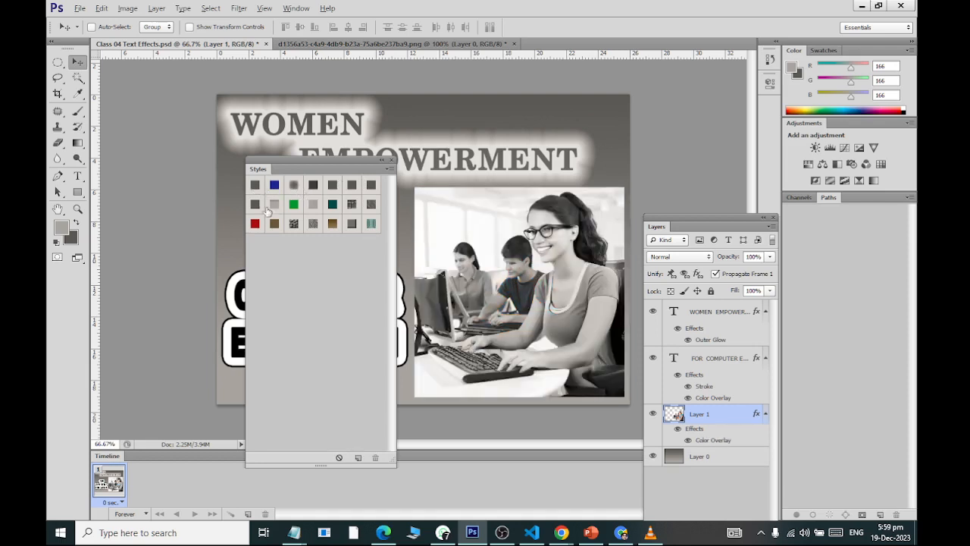
left_click(338, 458)
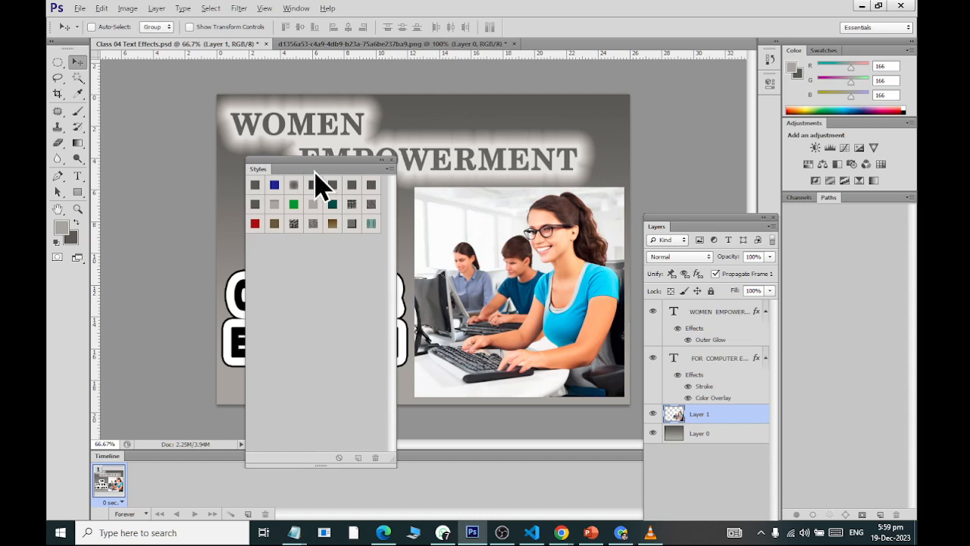
Step: Clear the style from the FOR COMPUTER EDUCATION layer and undo the clearing
left_click(728, 364)
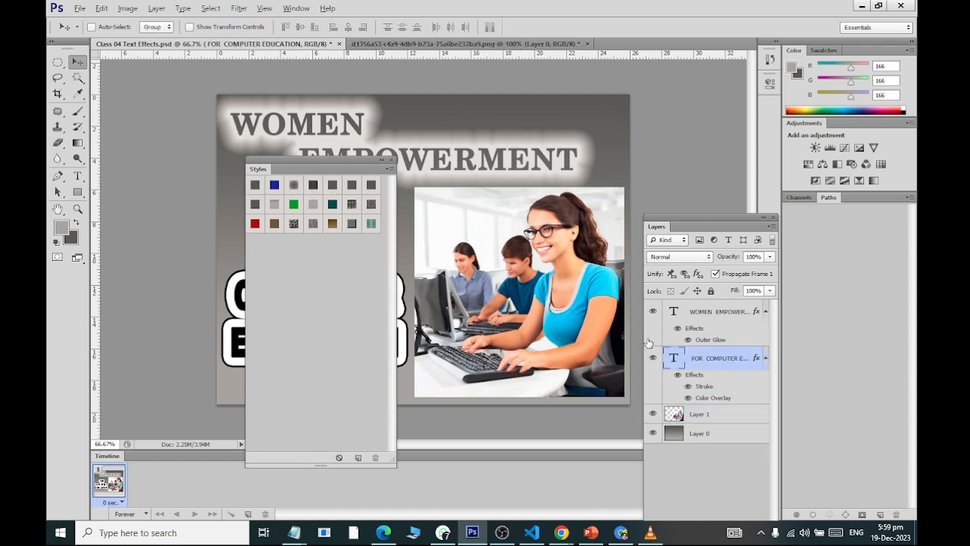
left_click(338, 459)
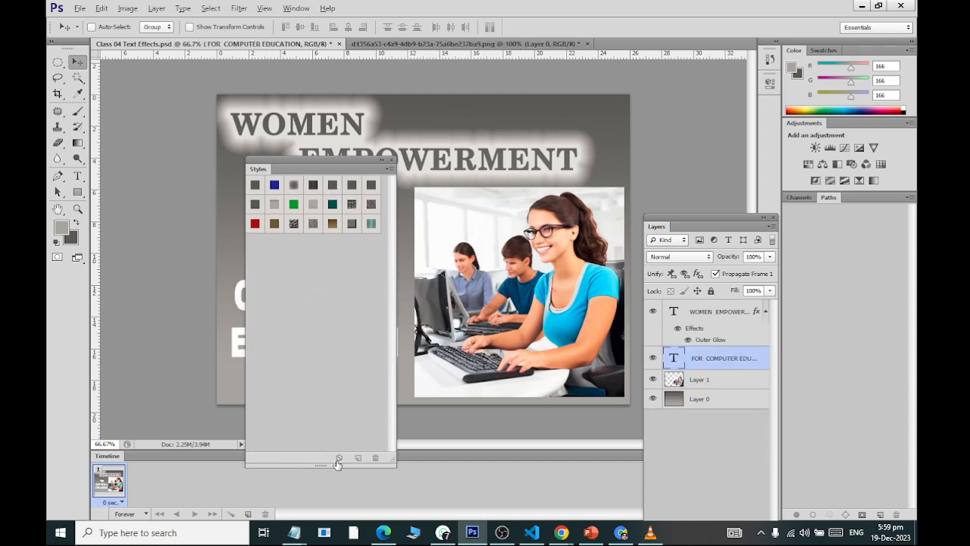
left_click_drag(326, 164, 563, 189)
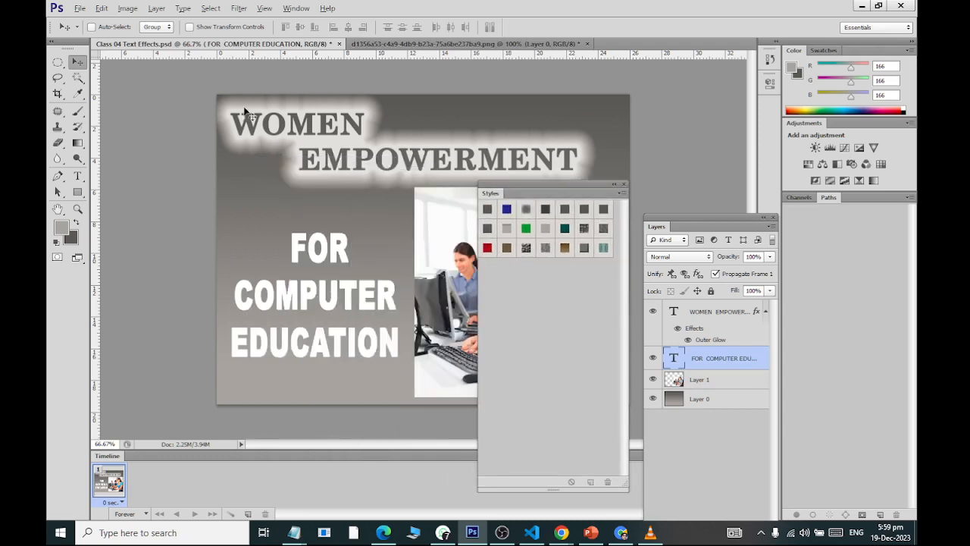
left_click(101, 8)
left_click(135, 25)
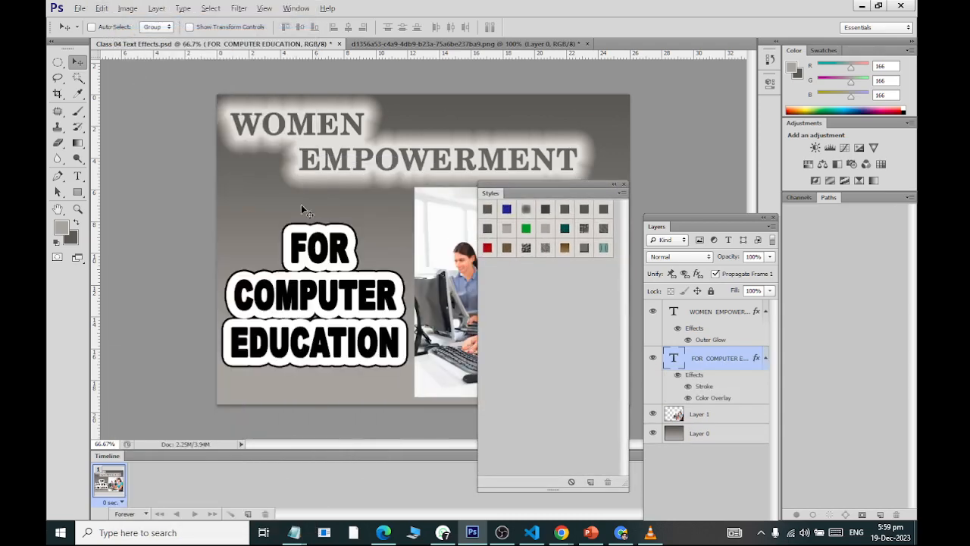
Step: Hide the Styles panel so that the whole banner is uncovered
left_click_drag(594, 193, 460, 139)
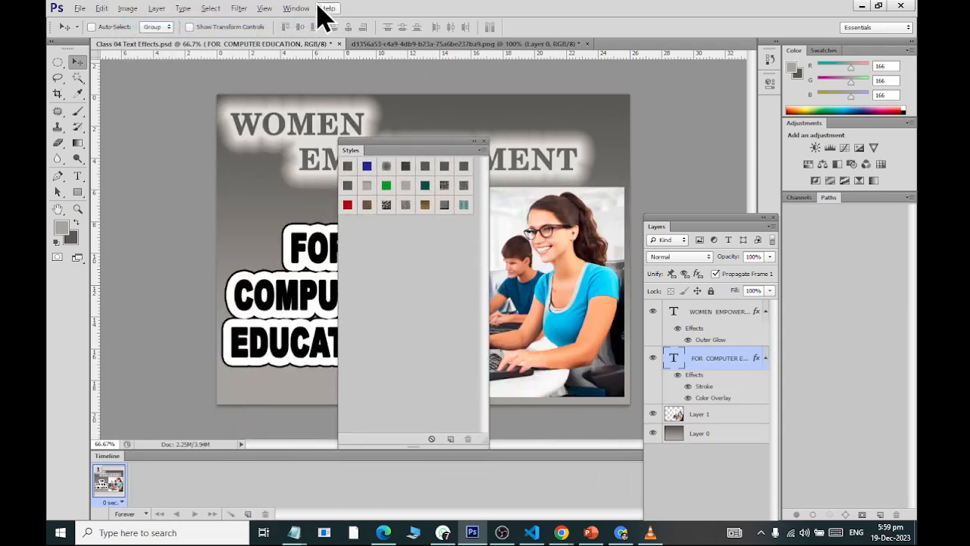
left_click(295, 7)
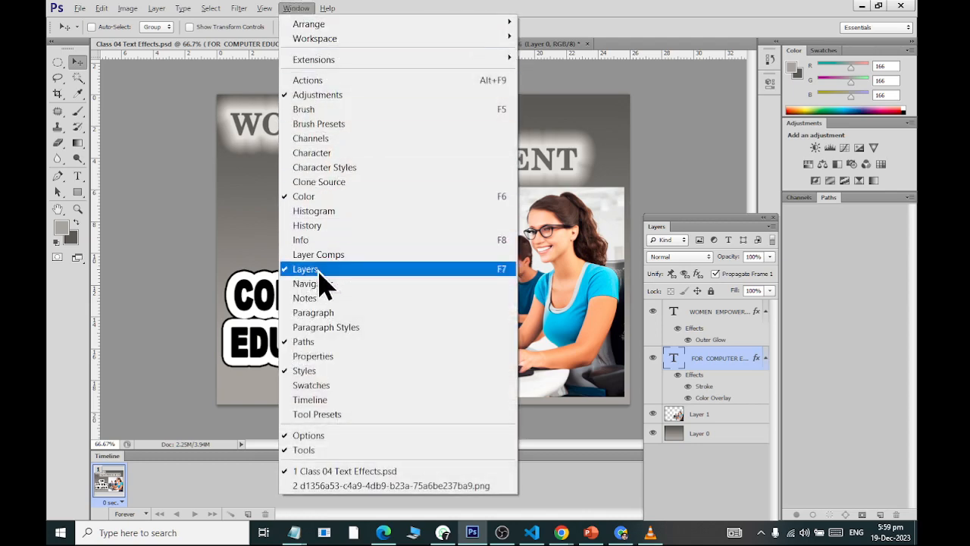
left_click(311, 371)
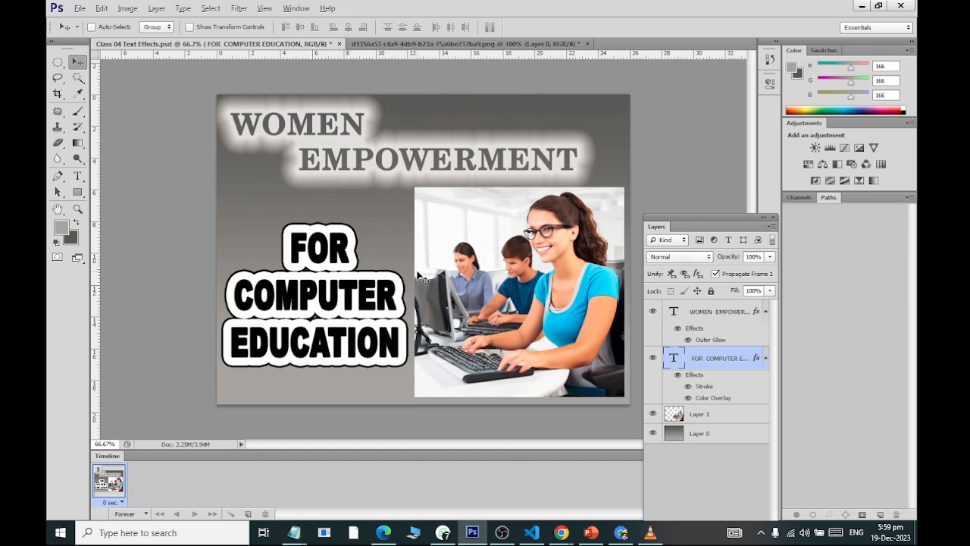
Step: Save the changes to the banner document Class 04 Text Effects.psd
left_click(79, 8)
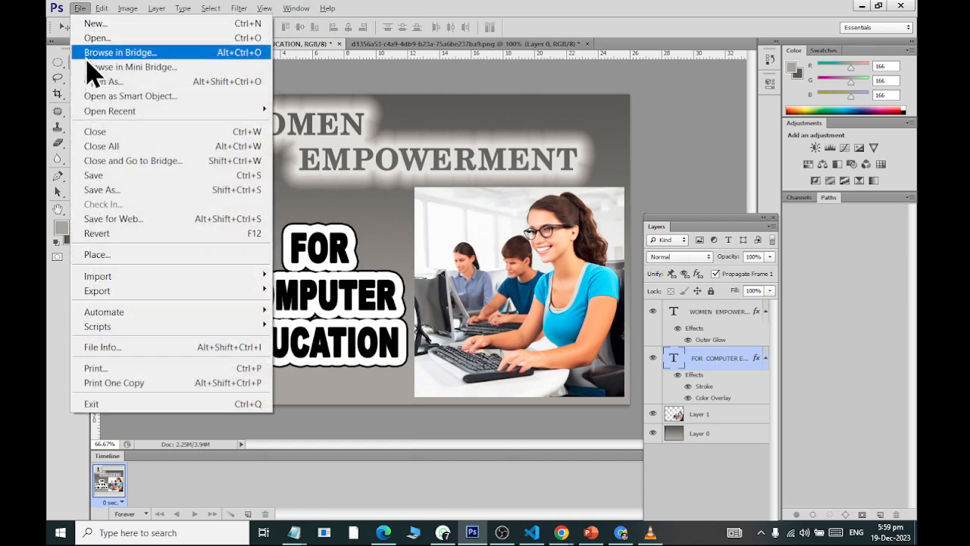
left_click(98, 175)
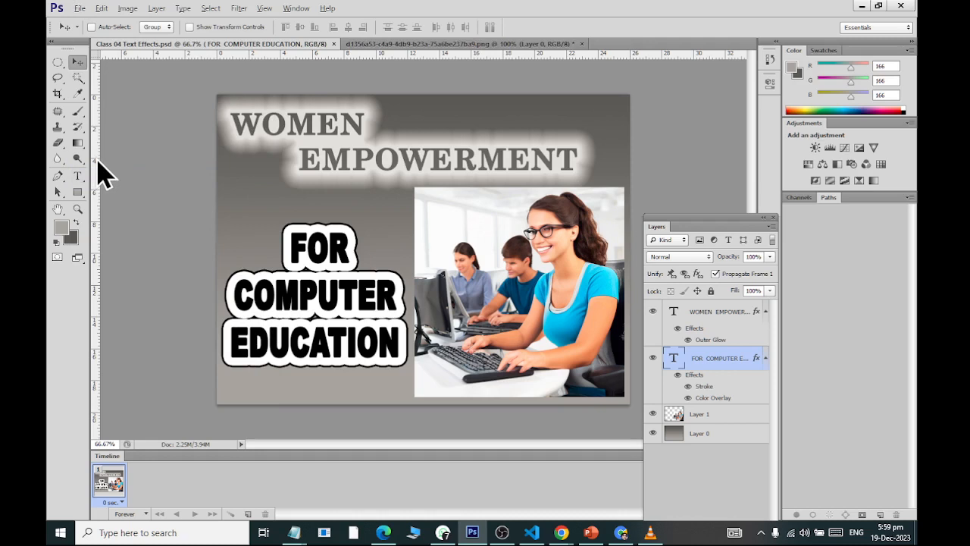
Step: Look through the Pictures library for another image to open
left_click(79, 8)
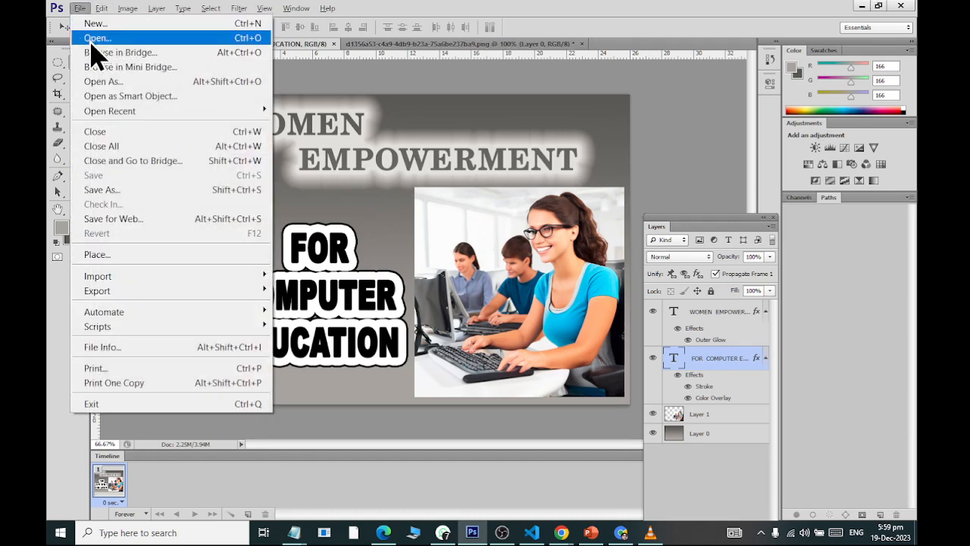
left_click(93, 37)
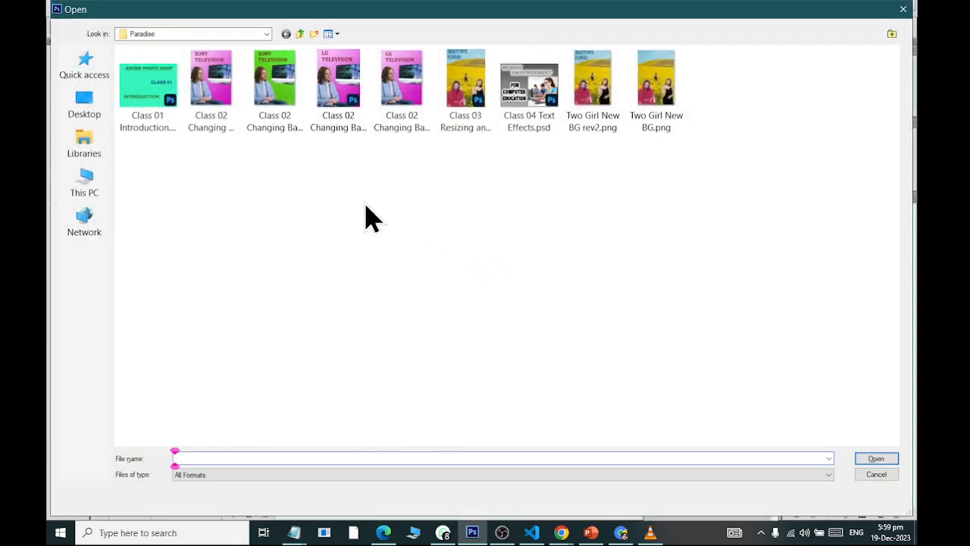
left_click(90, 149)
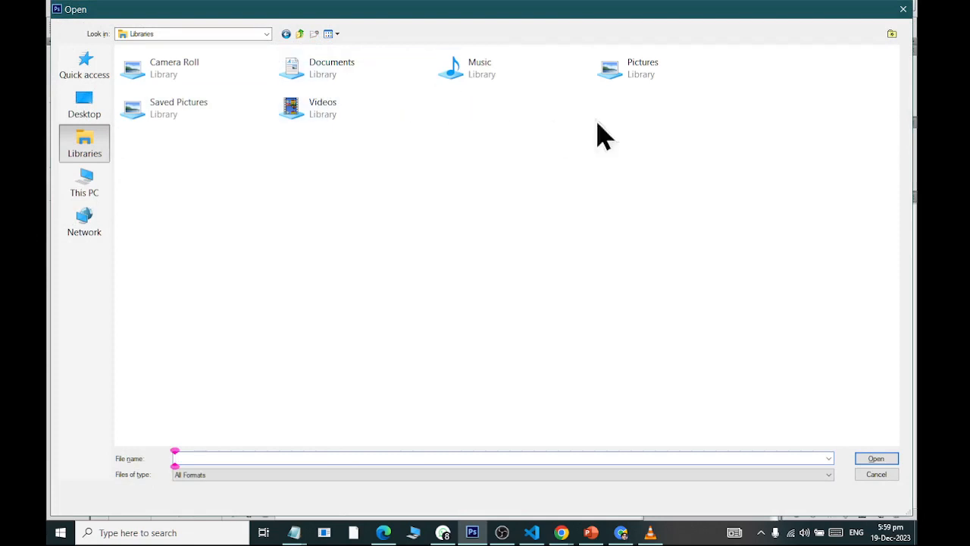
double_click(661, 74)
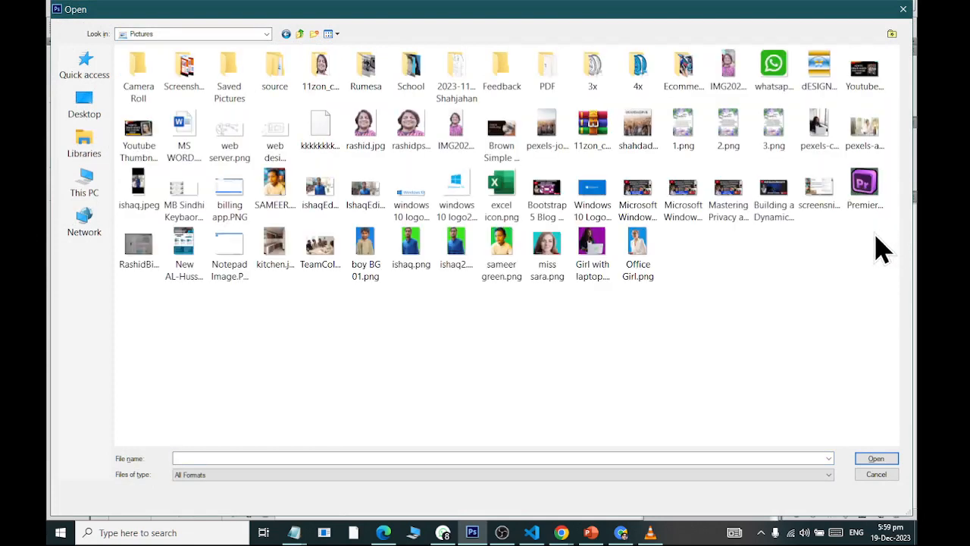
left_click(857, 203)
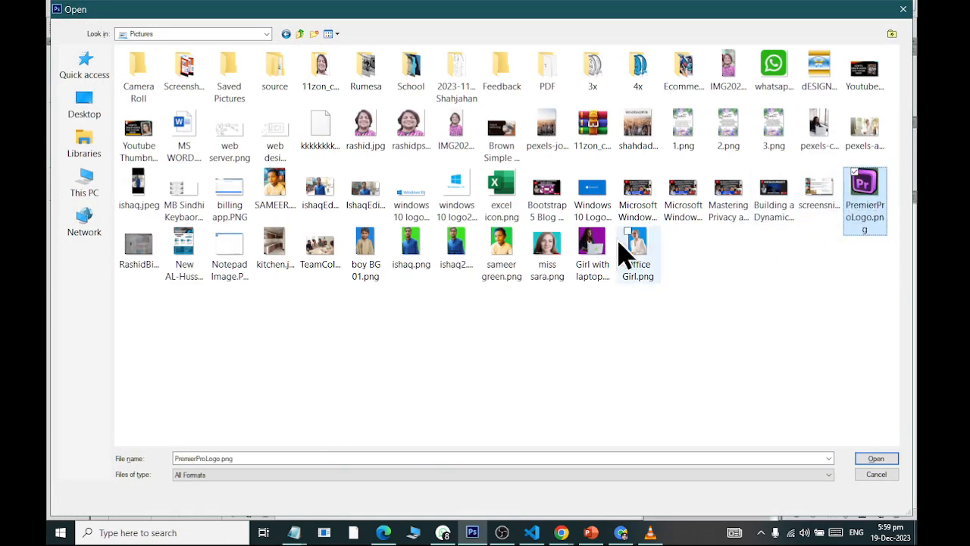
left_click(532, 192)
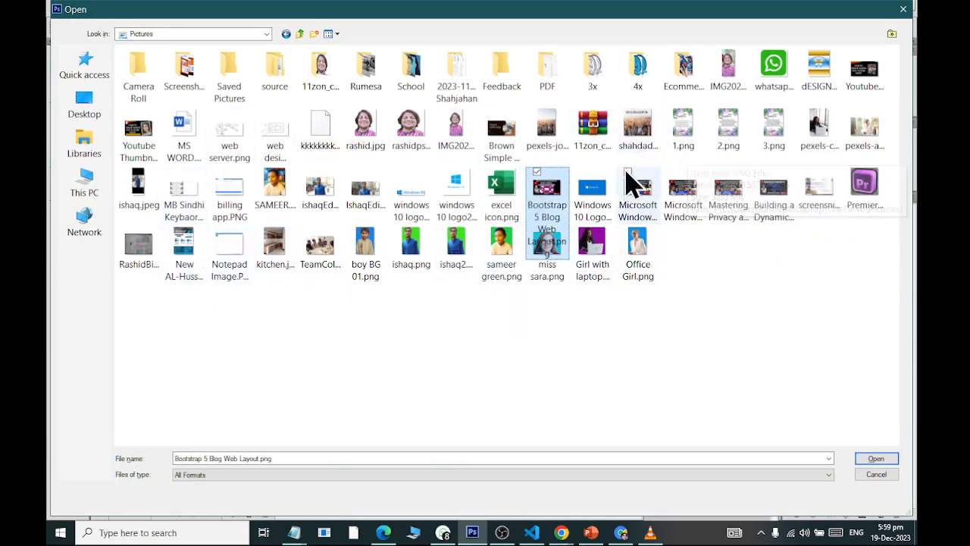
Step: Open the desk photo img (12).jpg from the latest folder in the Documents library
left_click(83, 151)
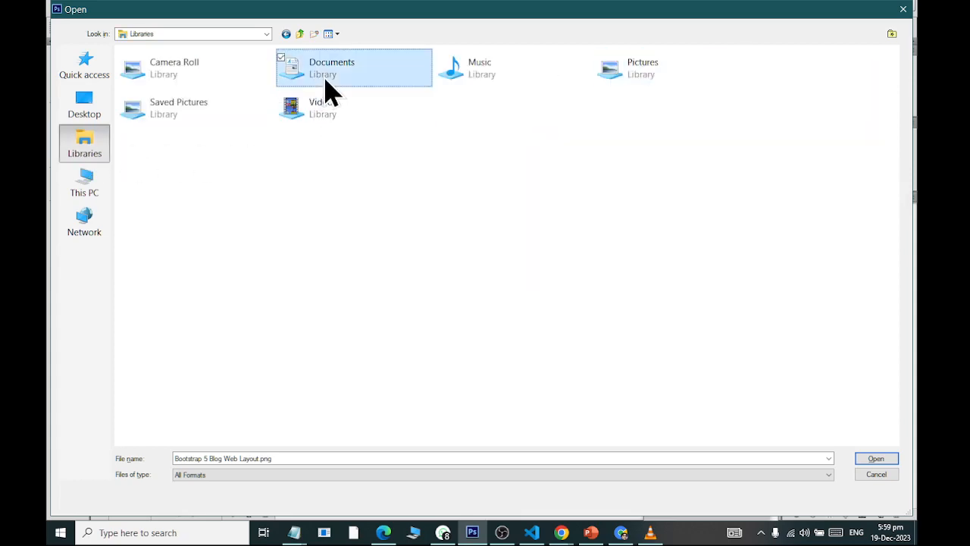
double_click(329, 88)
left_click(327, 123)
key("l")
key("Return")
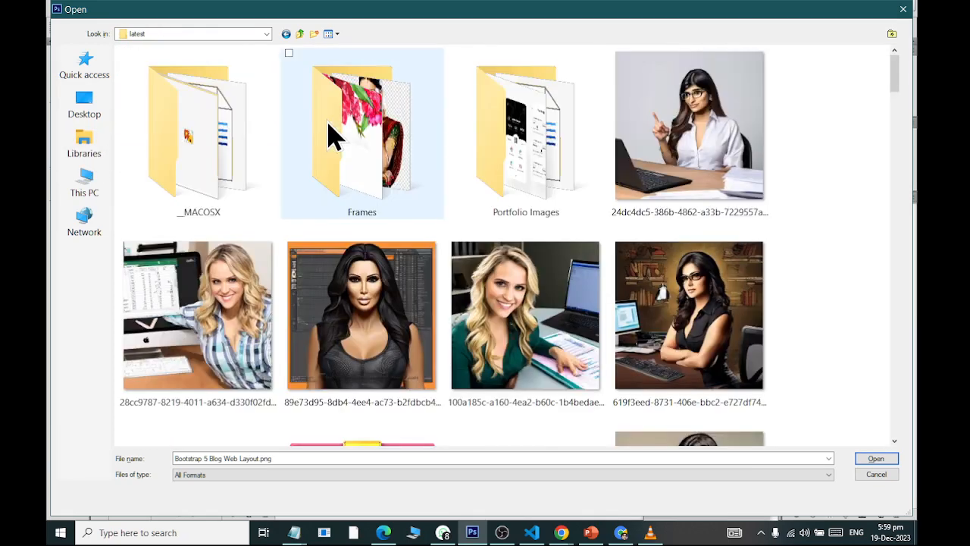
left_click_drag(895, 84, 901, 182)
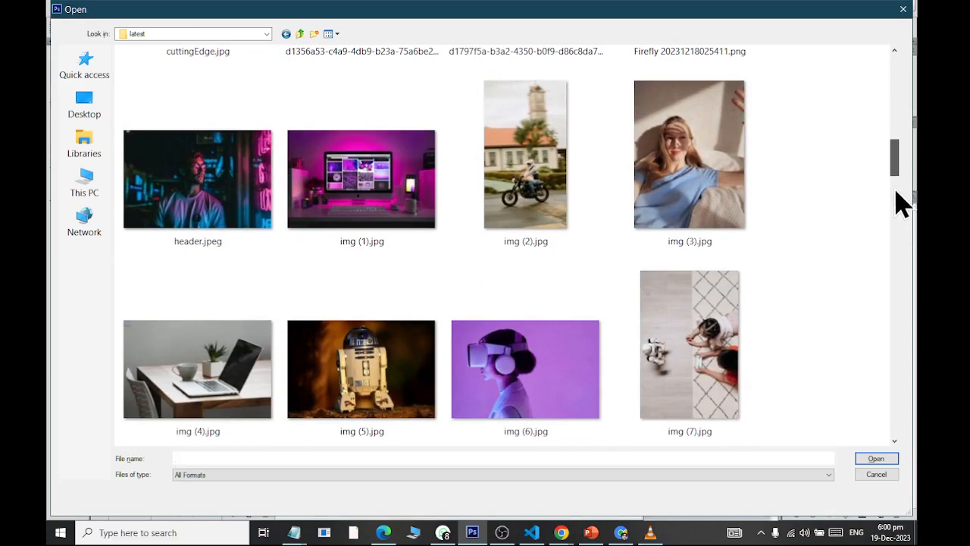
mouse_move(895, 204)
left_mouse_down()
mouse_move(890, 179)
mouse_move(890, 199)
left_mouse_up()
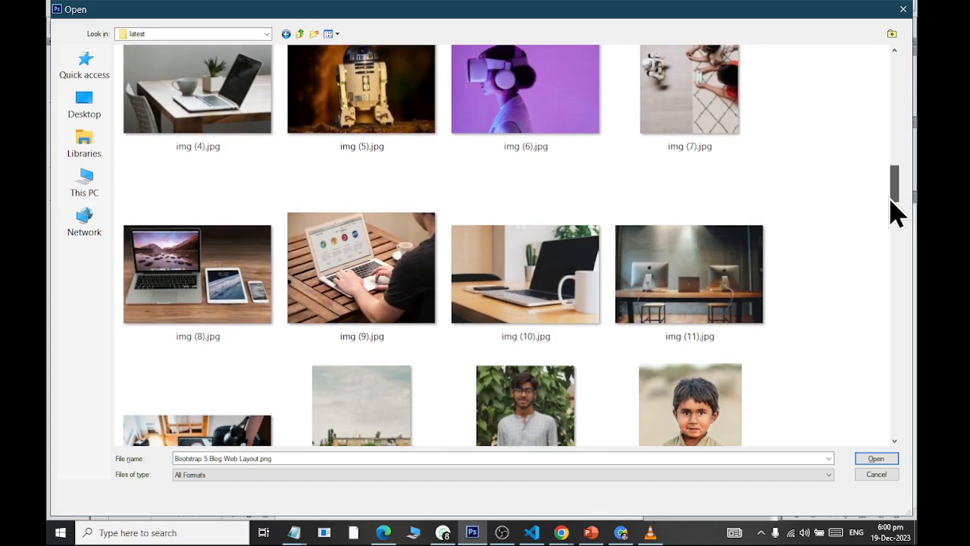
left_click_drag(890, 201, 887, 219)
double_click(236, 241)
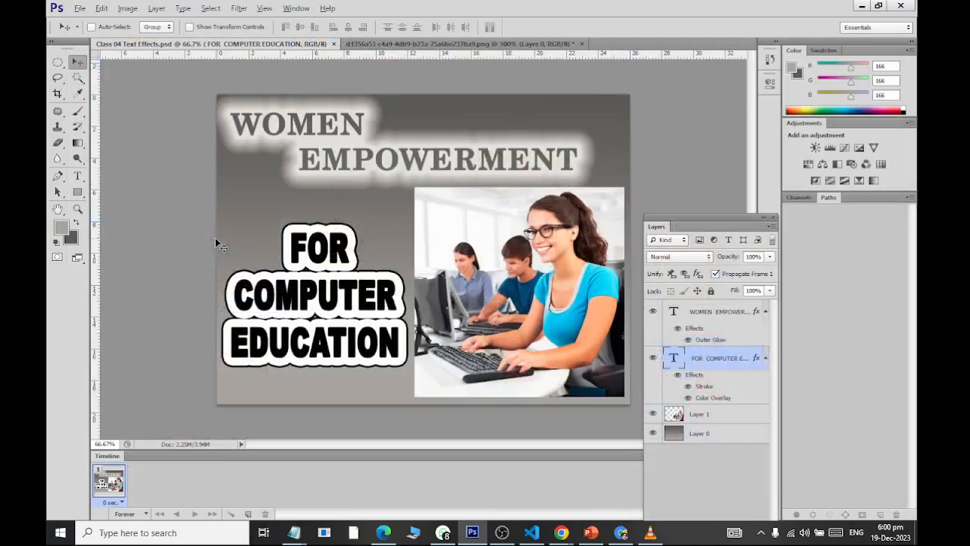
Step: Convert the locked background of the desk photo into a regular layer
scroll(484, 226, "up", 4)
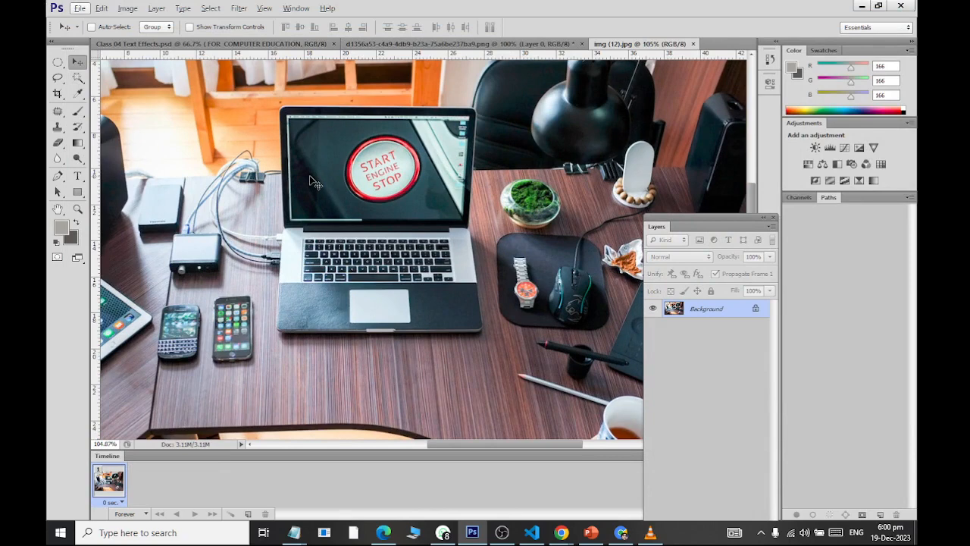
double_click(751, 309)
left_click(635, 168)
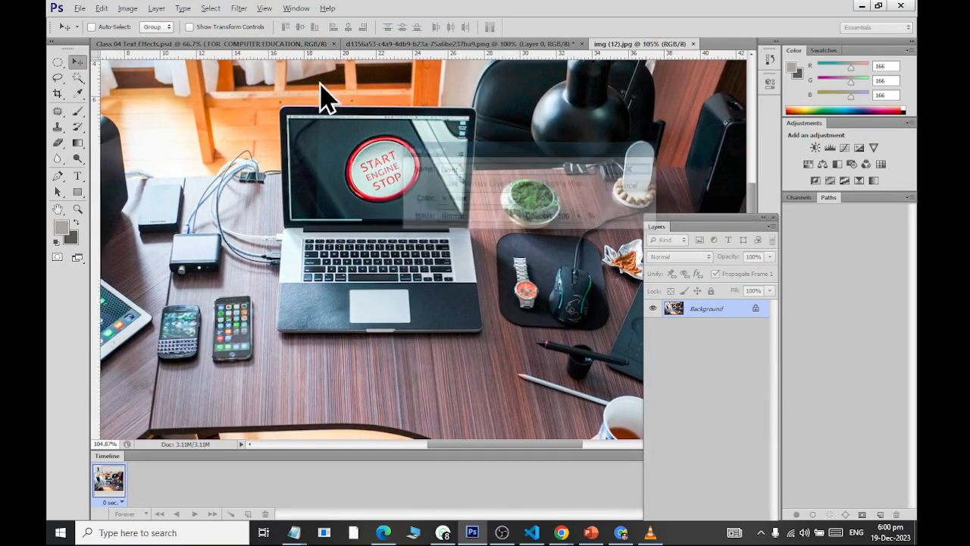
Step: Select the whole laptop, including its screen, keyboard and palm rest, with the Quick Selection tool
left_click(77, 78)
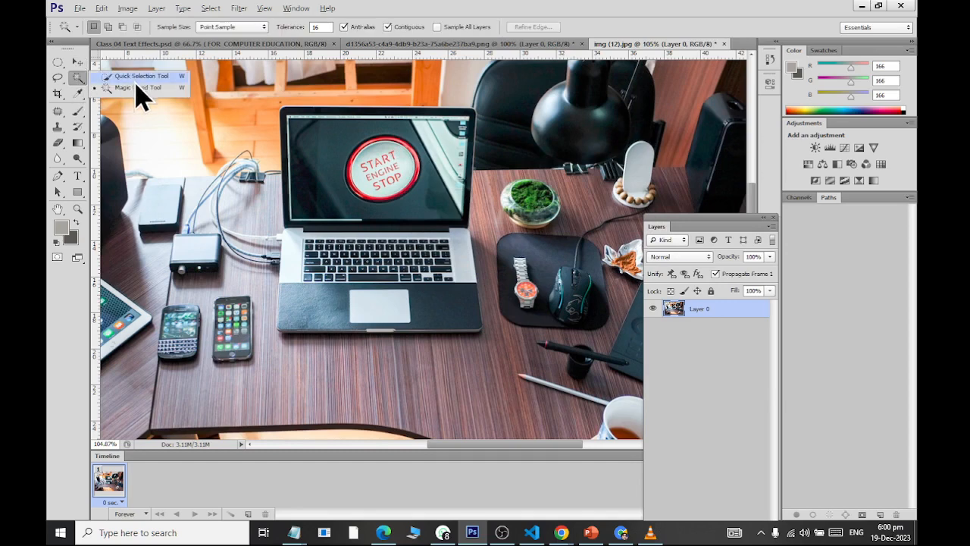
left_click(138, 78)
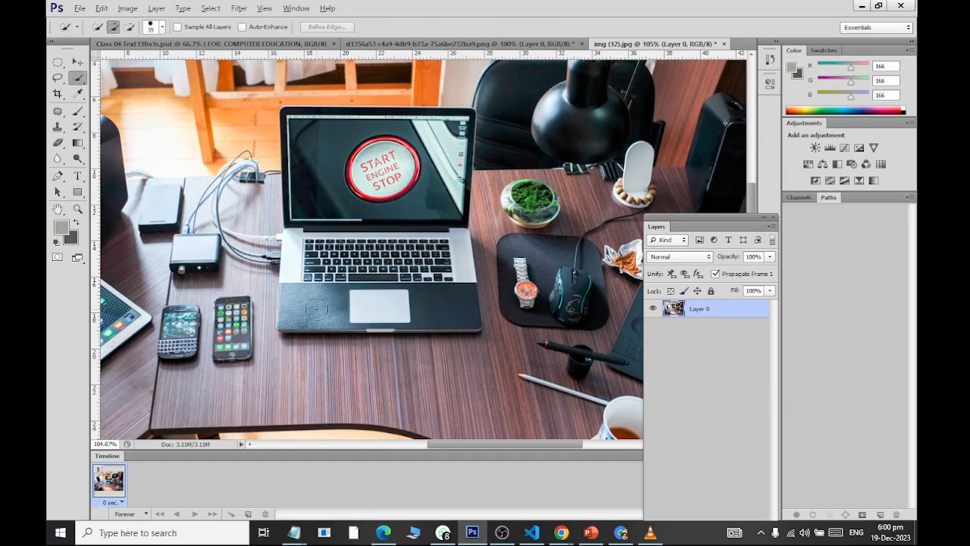
mouse_move(317, 309)
left_mouse_down()
mouse_move(323, 261)
mouse_move(314, 178)
left_mouse_up()
mouse_move(301, 131)
left_mouse_down()
mouse_move(301, 115)
mouse_move(448, 123)
left_mouse_up()
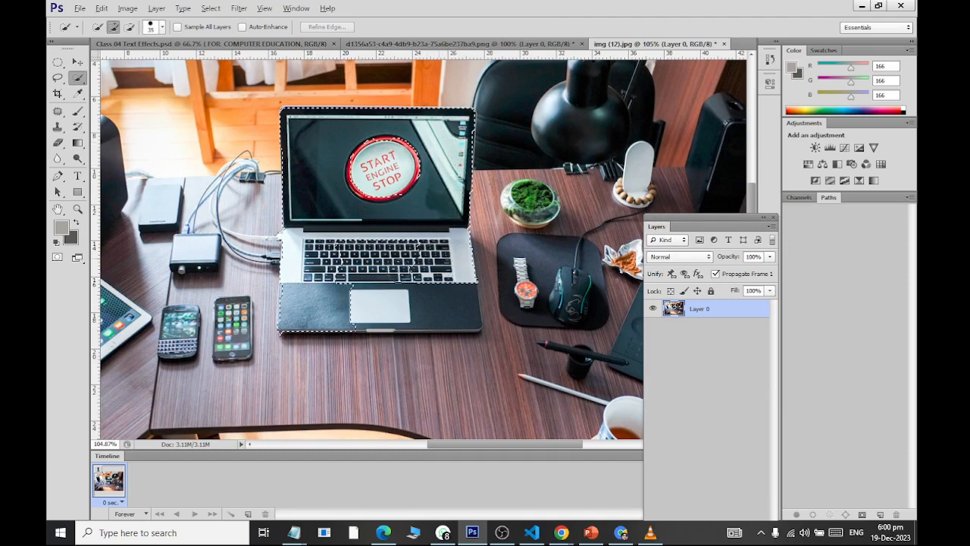
left_click(390, 296)
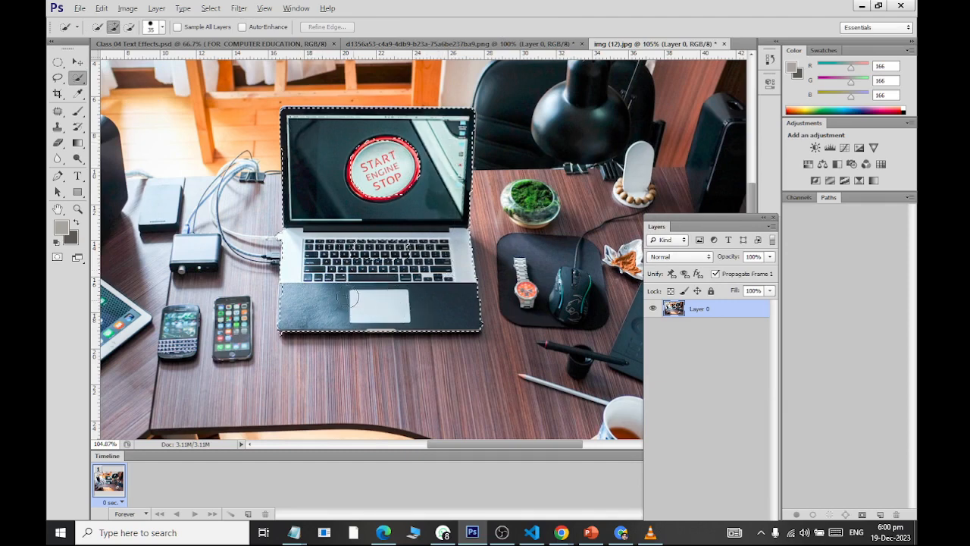
mouse_move(320, 194)
left_mouse_down()
mouse_move(368, 163)
mouse_move(401, 217)
left_mouse_up()
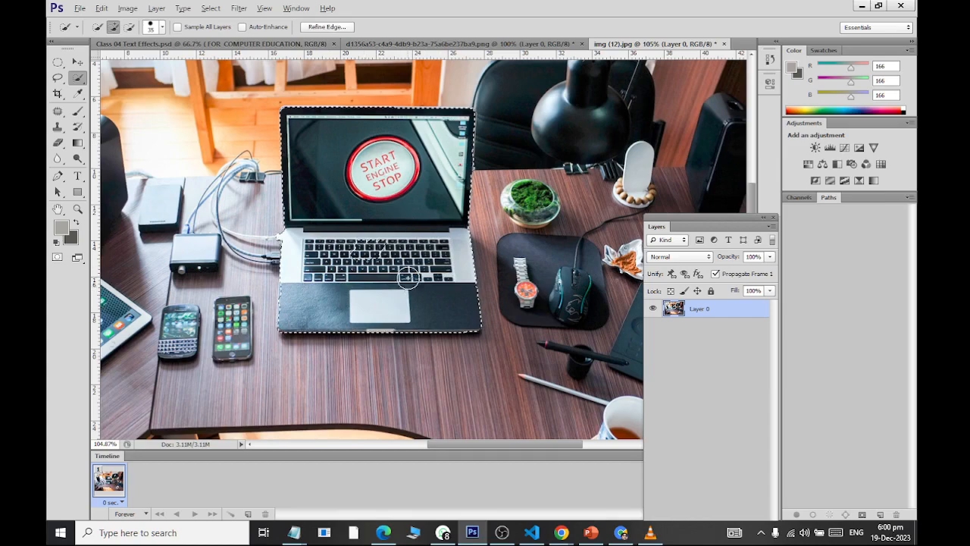
scroll(388, 223, "up", 5)
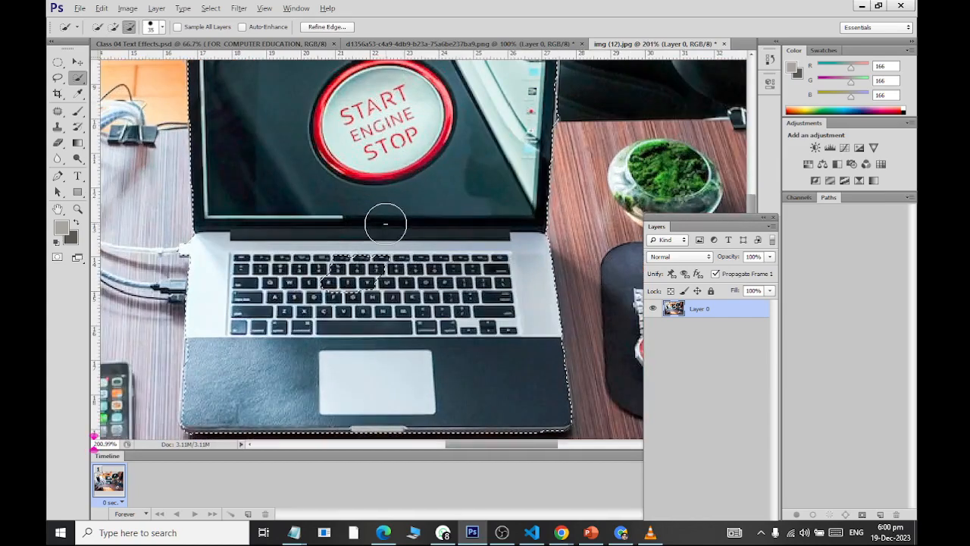
scroll(385, 223, "down", 5)
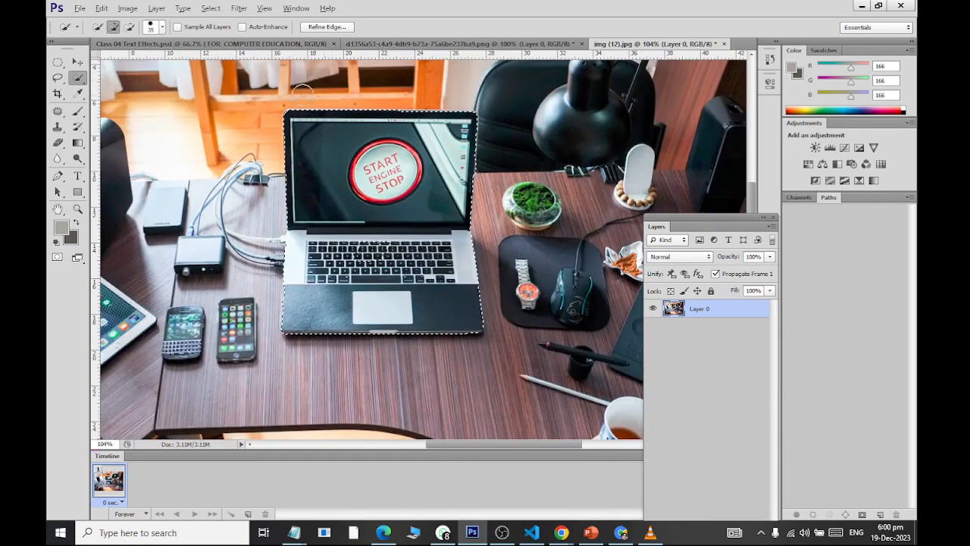
Step: Paste the selected laptop into the banner as a new layer above the WOMEN EMPOWERMENT text
left_click(235, 44)
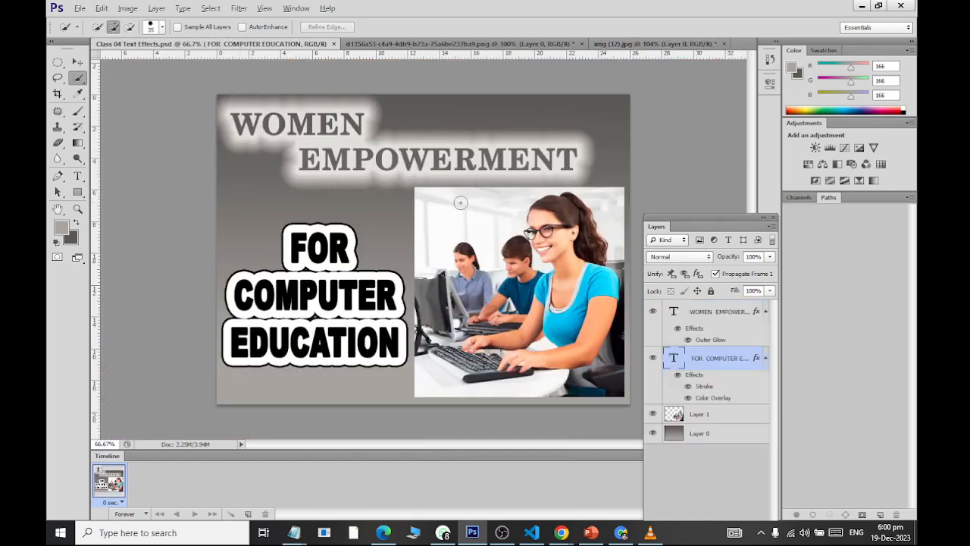
left_click(716, 331)
key("ctrl+v")
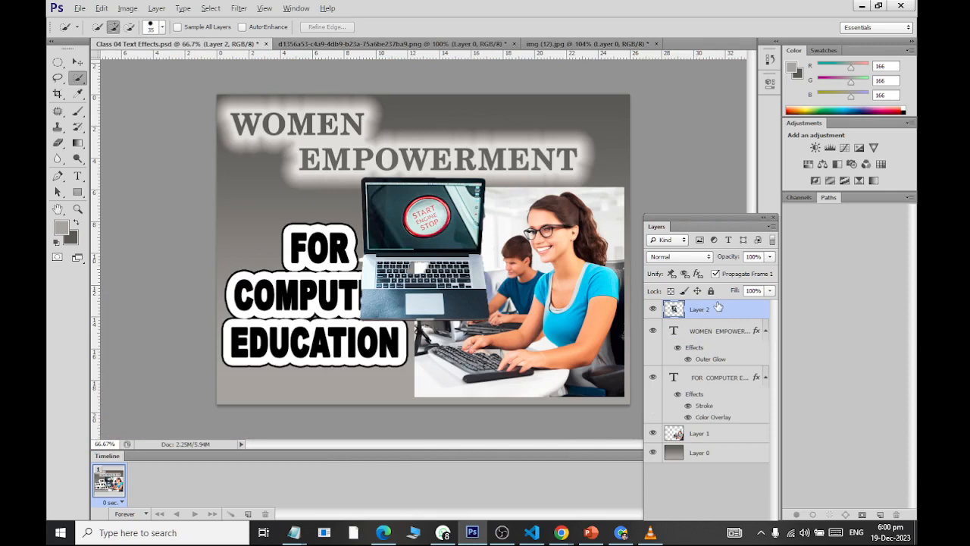
Step: Scale the pasted laptop to about 49% and place it under WOMEN, beside the start of EMPOWERMENT
key("ctrl+t")
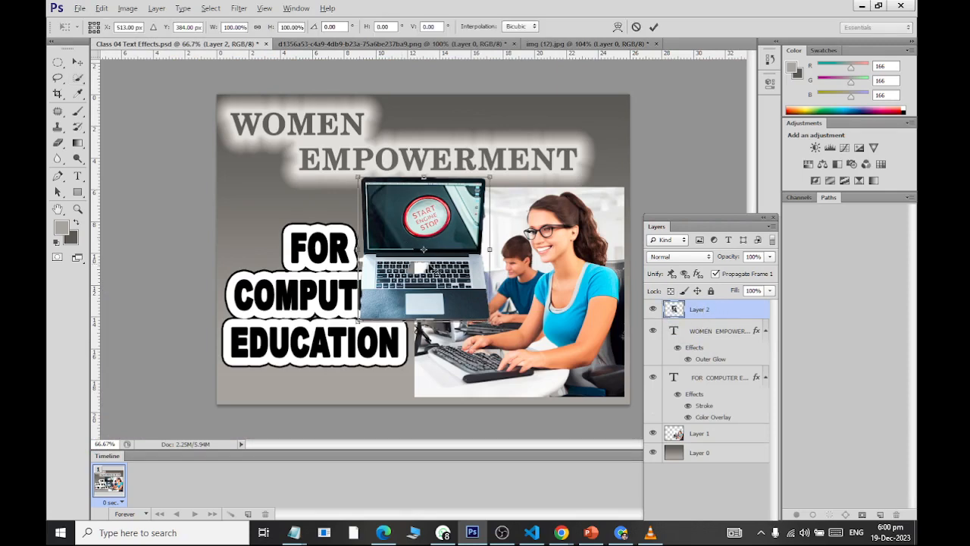
left_click_drag(487, 319, 456, 286)
left_click_drag(401, 265, 256, 209)
left_click(77, 63)
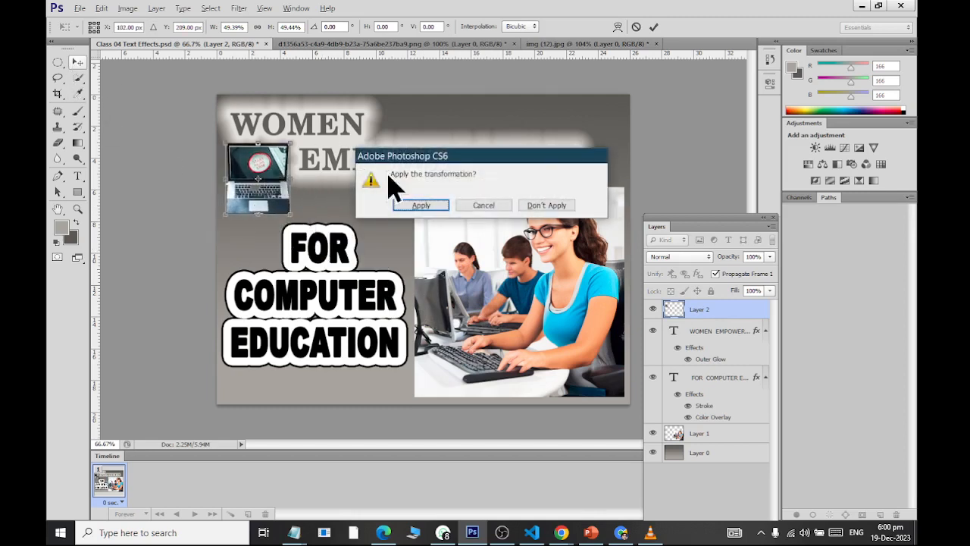
left_click(421, 205)
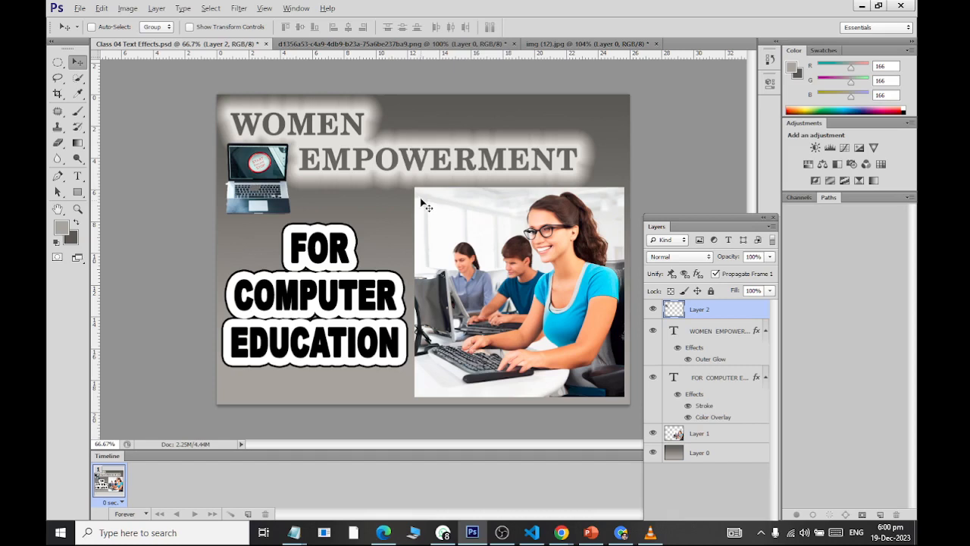
Step: Close the source document of the computer-class photo without saving its changes
left_click(325, 46)
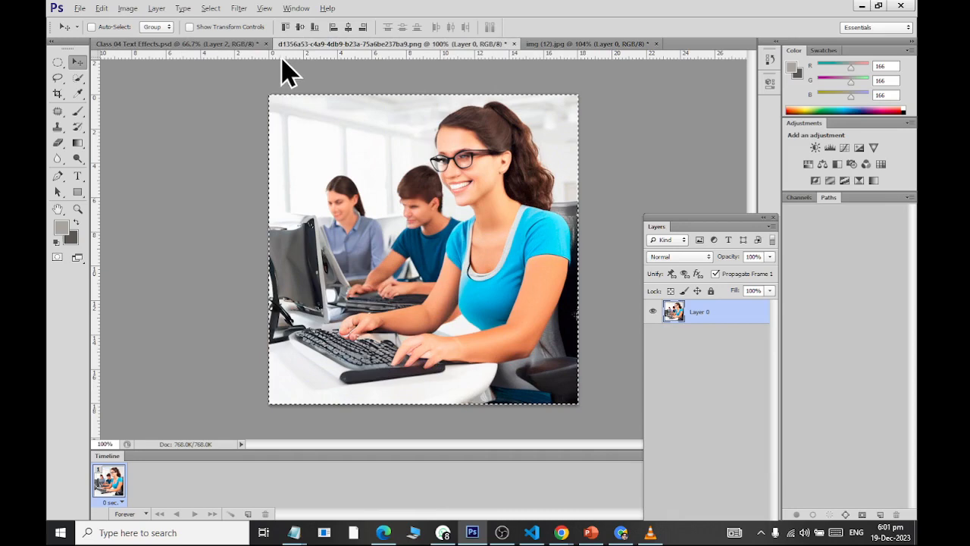
left_click(514, 44)
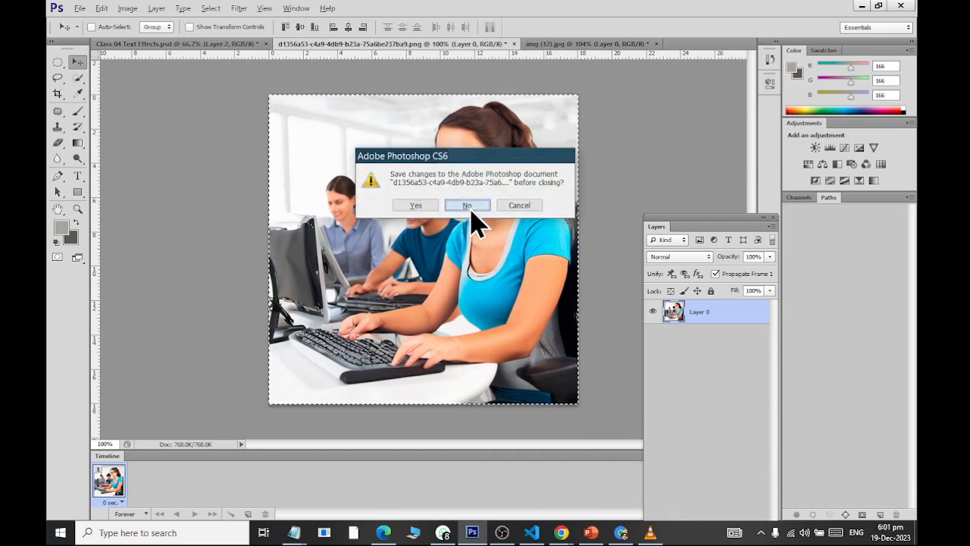
left_click(470, 206)
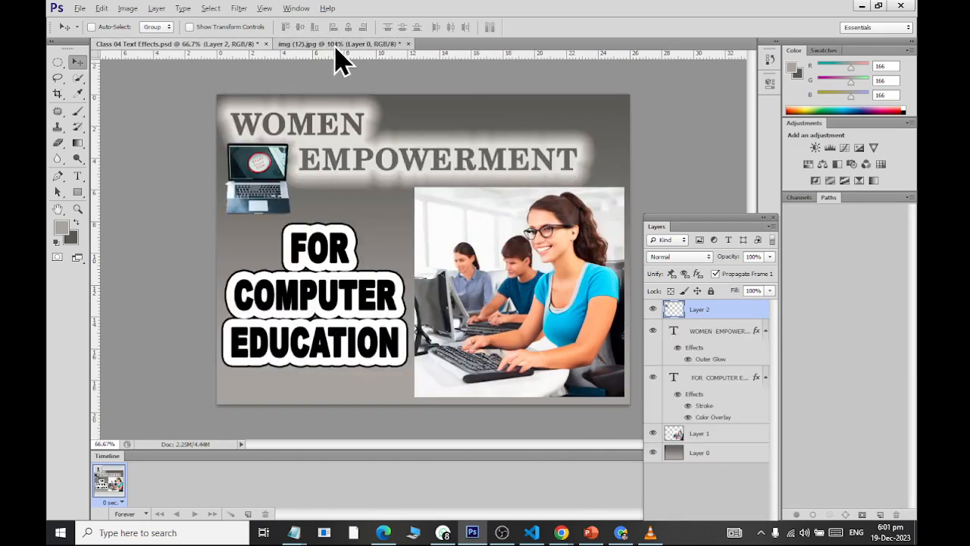
Step: Open the classroom illustration OIG (6).jpeg from the latest folder
left_click(334, 45)
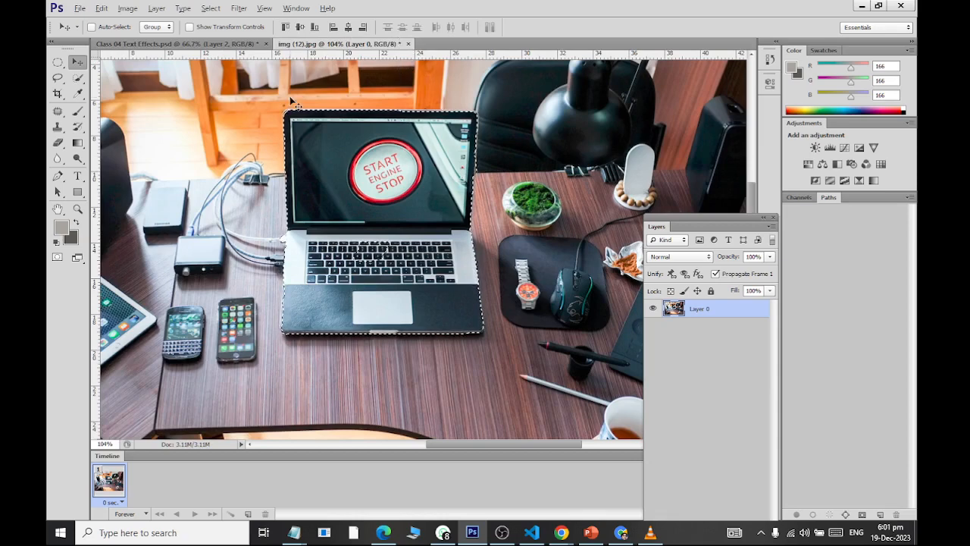
key("ctrl+o")
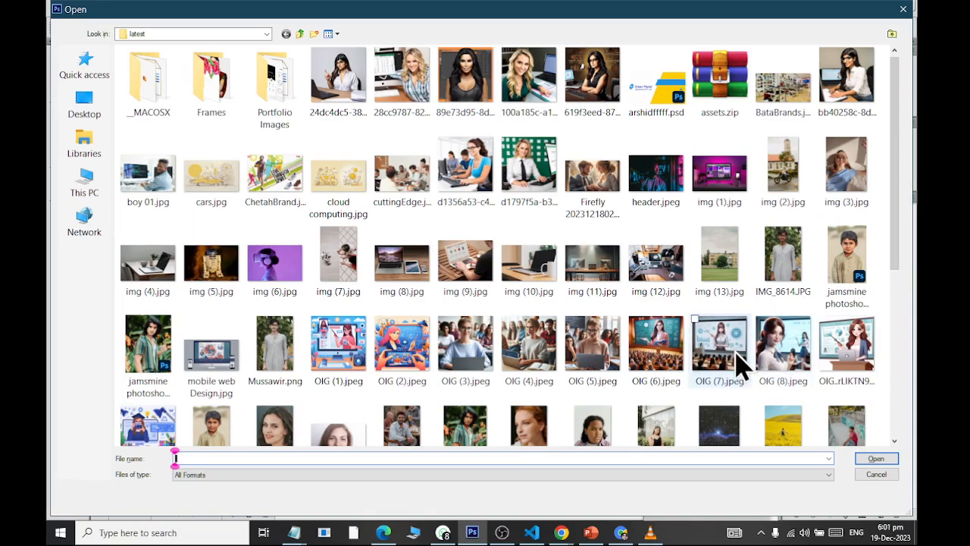
double_click(656, 356)
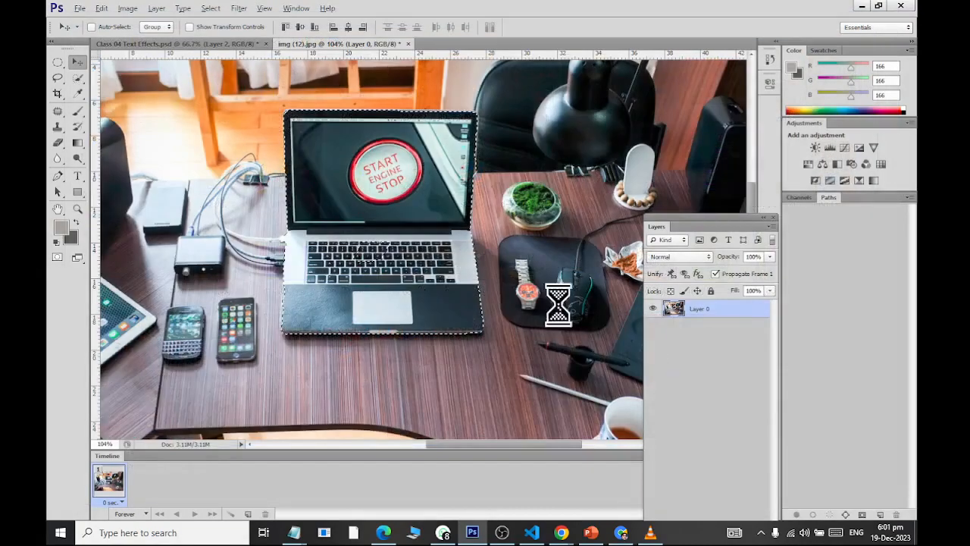
scroll(364, 127, "up", 10)
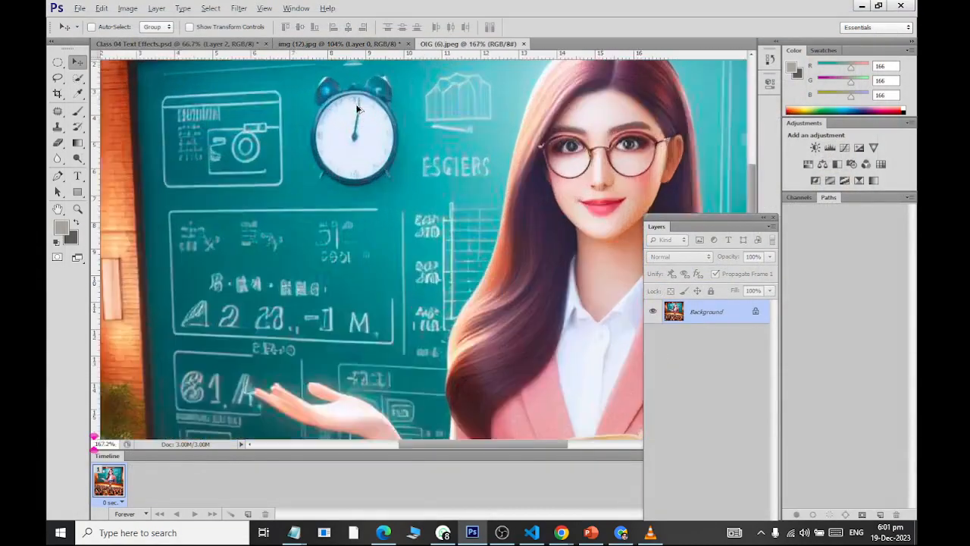
key("alt")
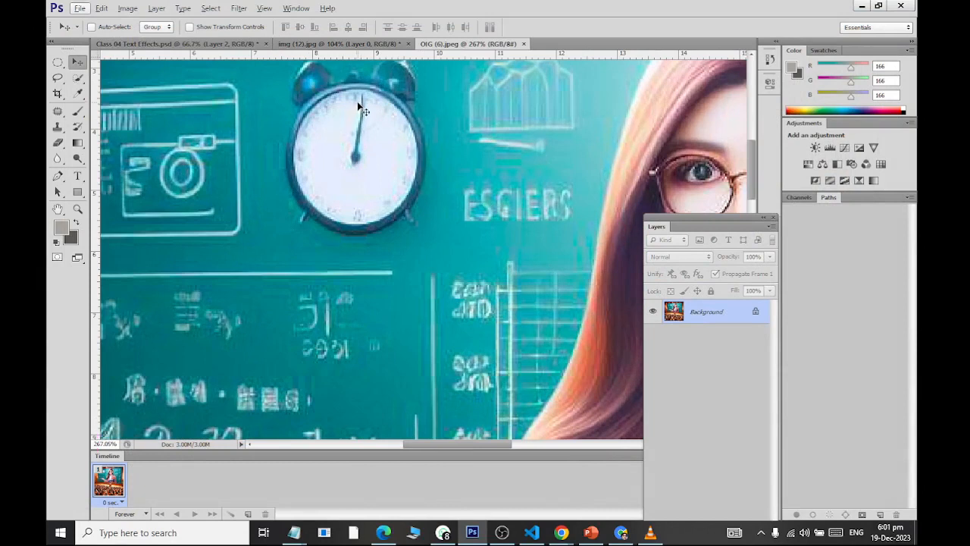
Step: Select the alarm clock's round face with a circular elliptical marquee about 2.3 cm across, drawn outward from its centre
left_click(57, 62)
right_click(58, 62)
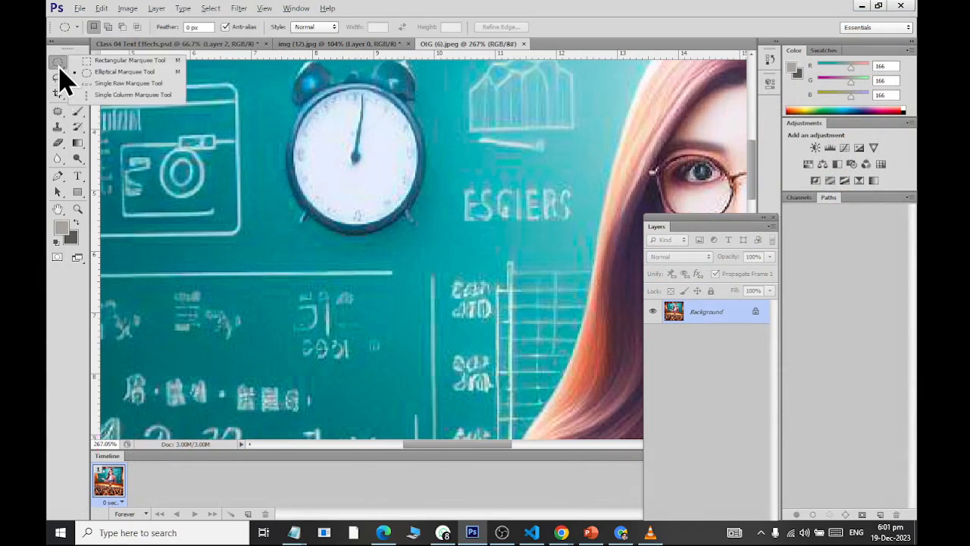
left_click(99, 76)
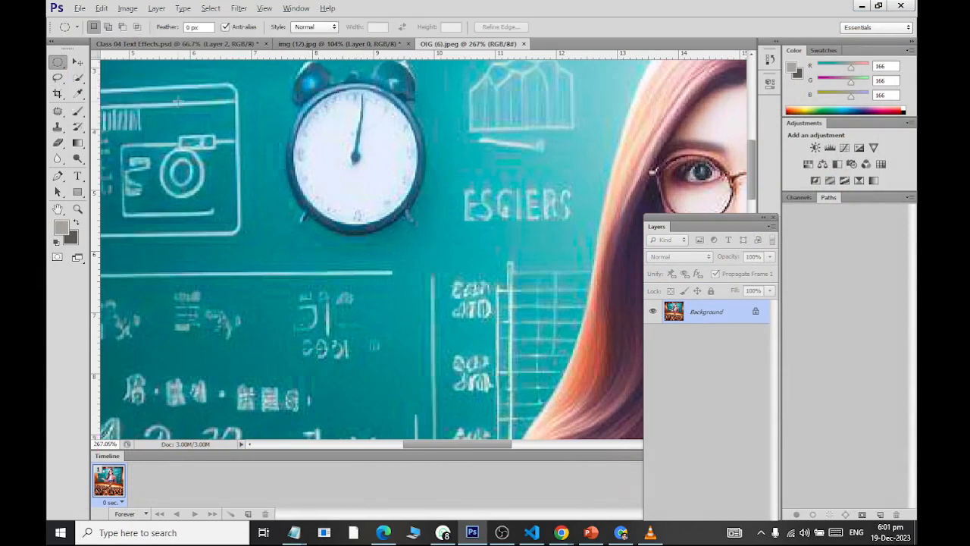
mouse_move(303, 103)
left_mouse_down()
mouse_move(383, 169)
mouse_move(476, 274)
mouse_move(473, 267)
left_mouse_up()
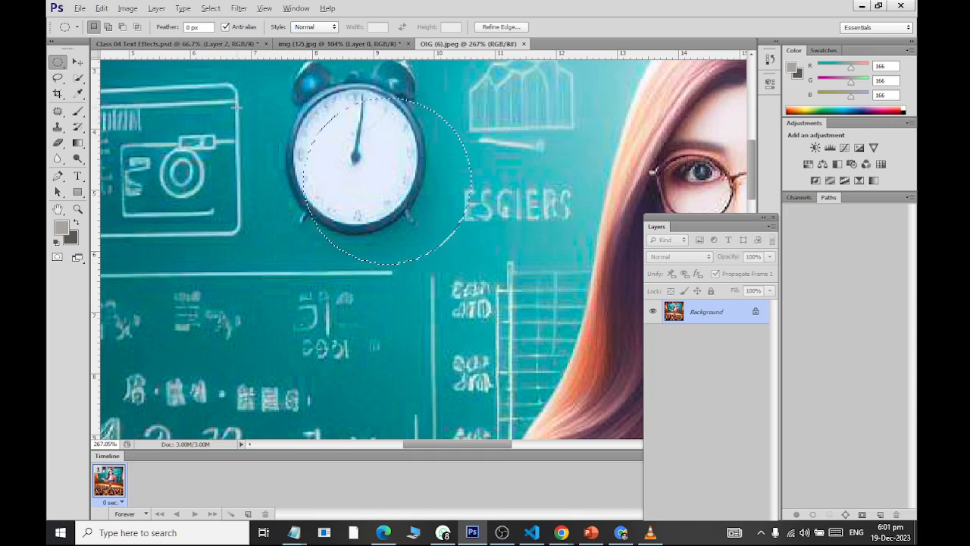
mouse_move(223, 102)
left_mouse_down()
mouse_move(432, 243)
mouse_move(458, 281)
mouse_move(461, 273)
left_mouse_up()
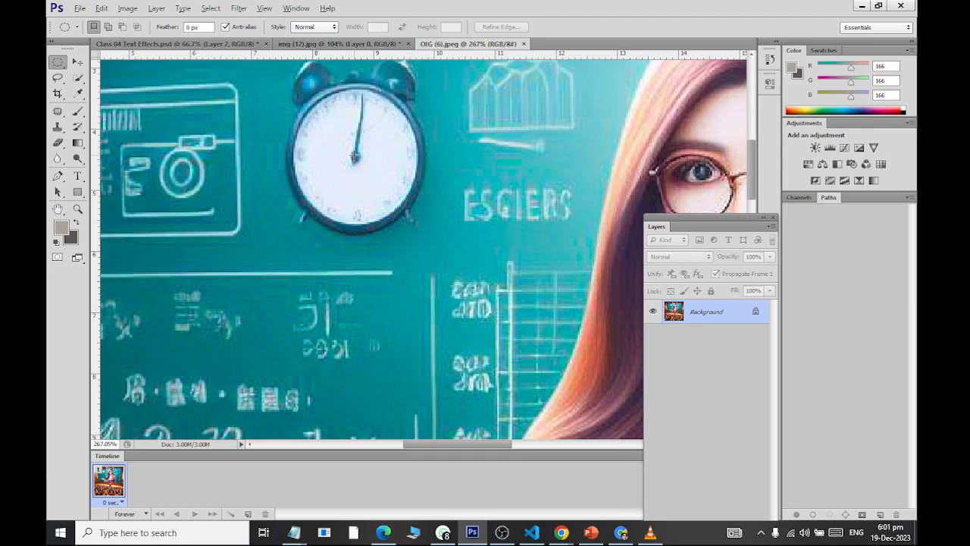
left_click_drag(354, 157, 422, 272)
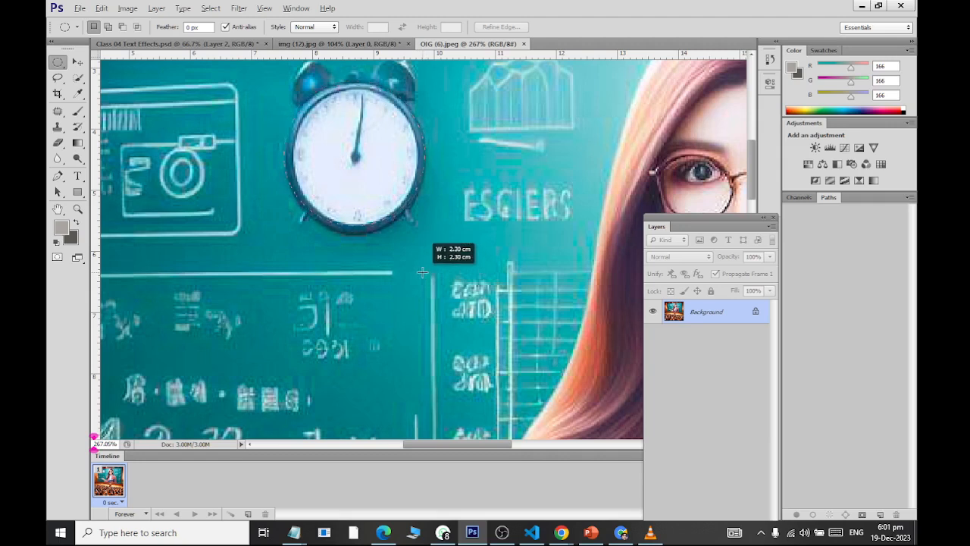
left_click_drag(422, 272, 424, 270)
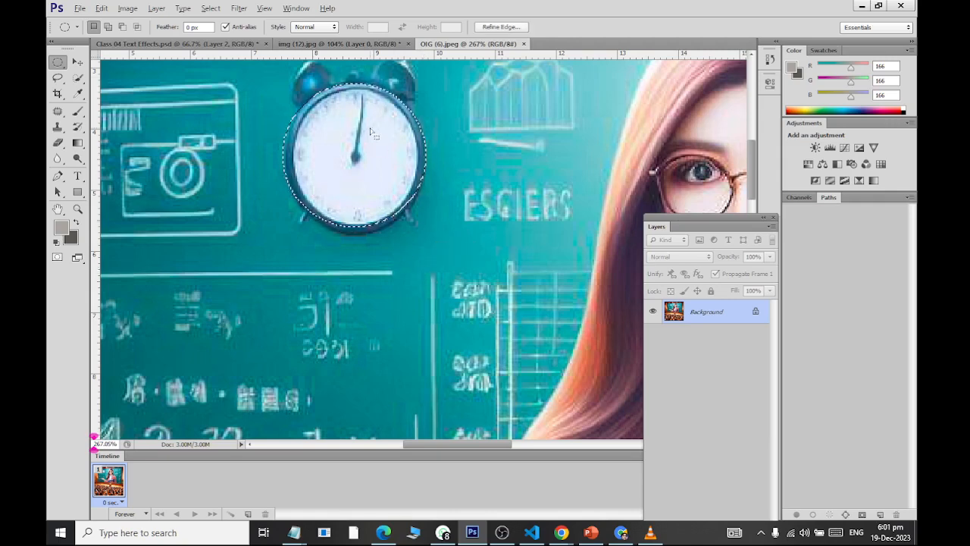
Step: Copy the selected clock face into the banner as a new layer, scaled to 133.71% and placed beside FOR, under the laptop
left_click(298, 44)
left_click(212, 44)
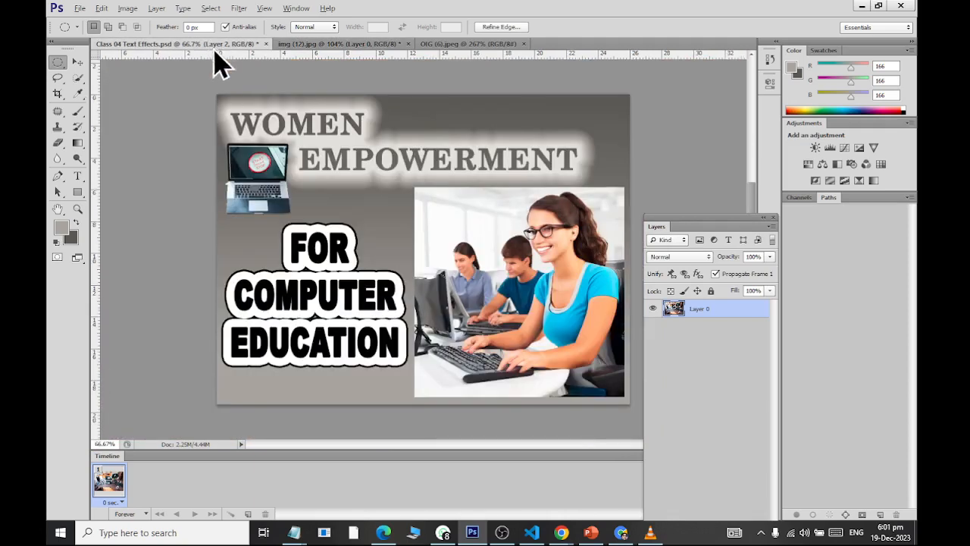
left_click(77, 61)
left_click_drag(424, 246, 269, 263)
key("ctrl+t")
left_click(78, 62)
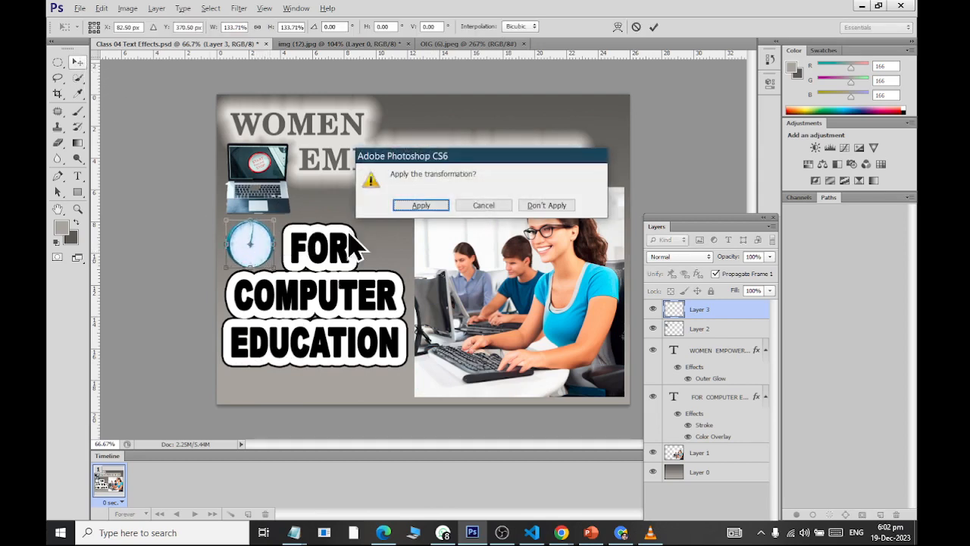
left_click(425, 207)
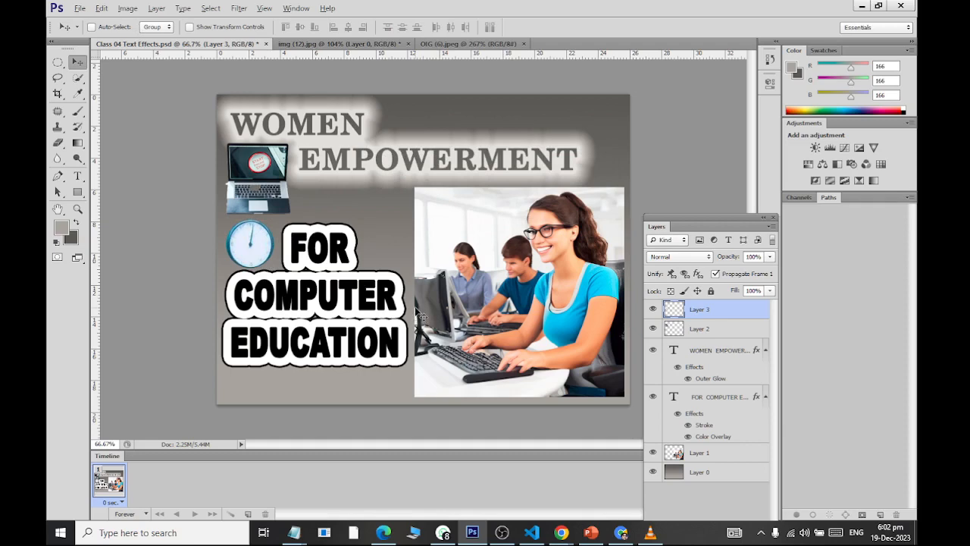
Step: Close the classroom illustration OIG (6).jpeg
left_click(504, 44)
key("ctrl+0")
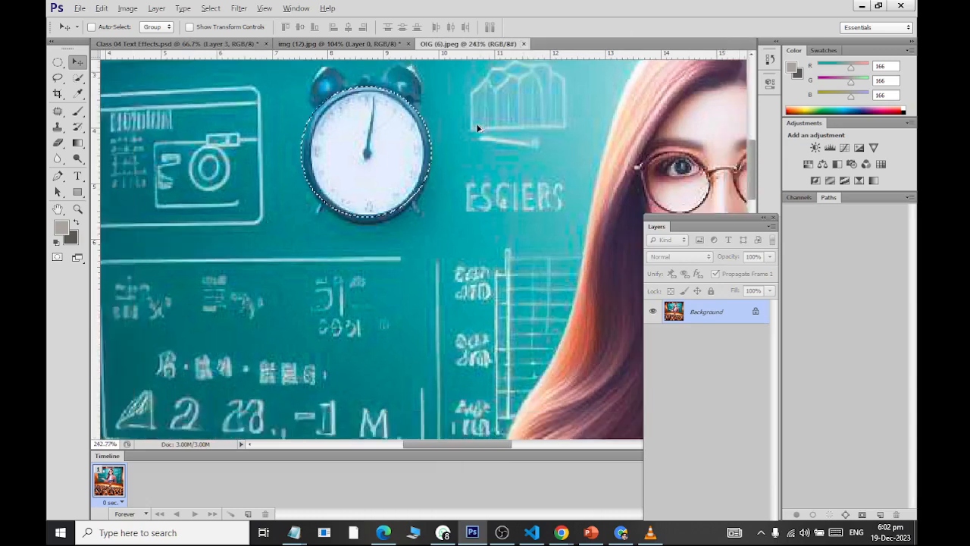
key("ctrl+minus")
key("ctrl+minus")
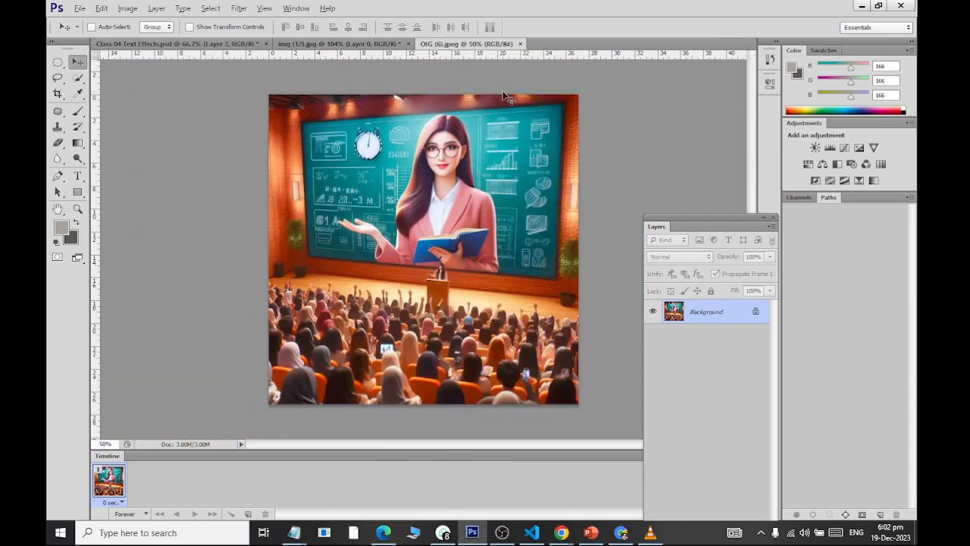
key("ctrl+w")
Step: Open the illustration of the teacher with pointer and laptop, inspect it for usable objects, and close it again
key("ctrl+o")
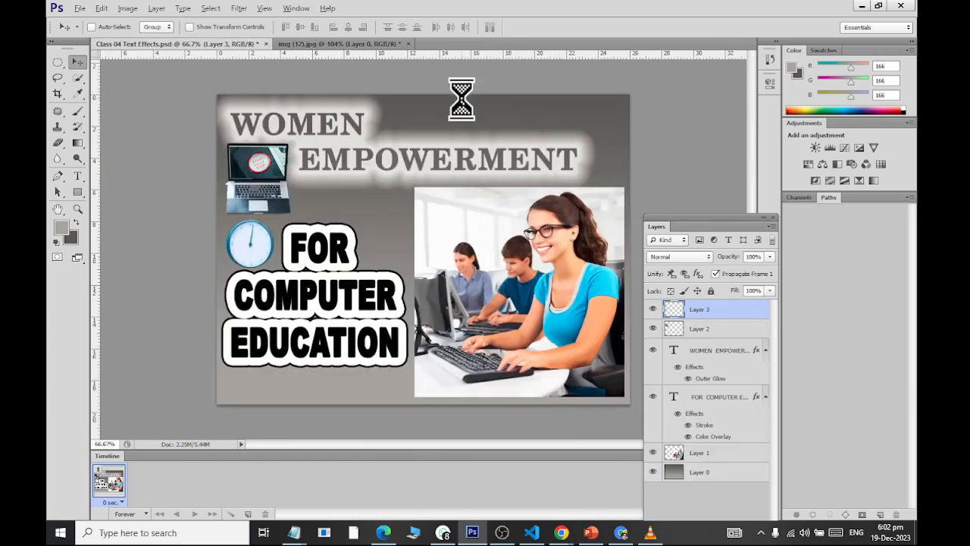
scroll(587, 311, "down", 3)
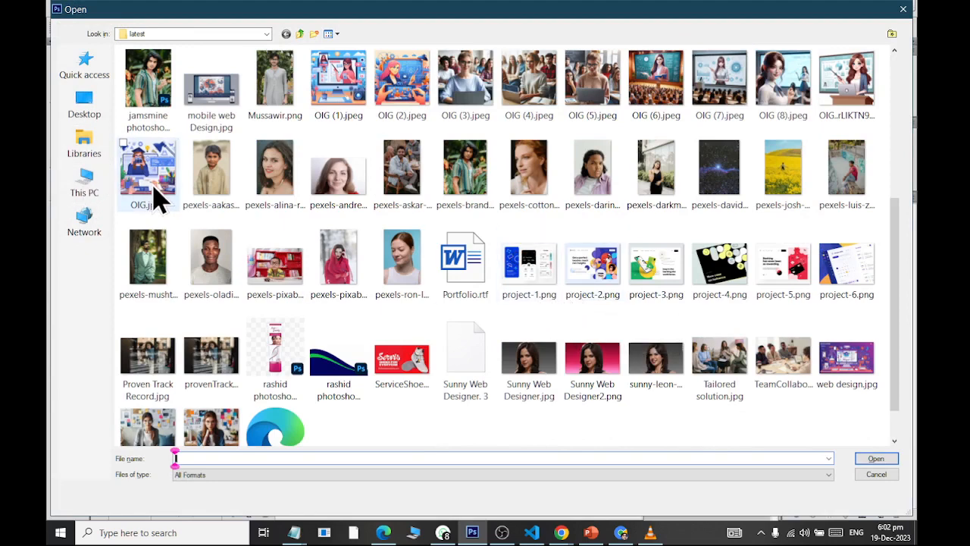
double_click(847, 99)
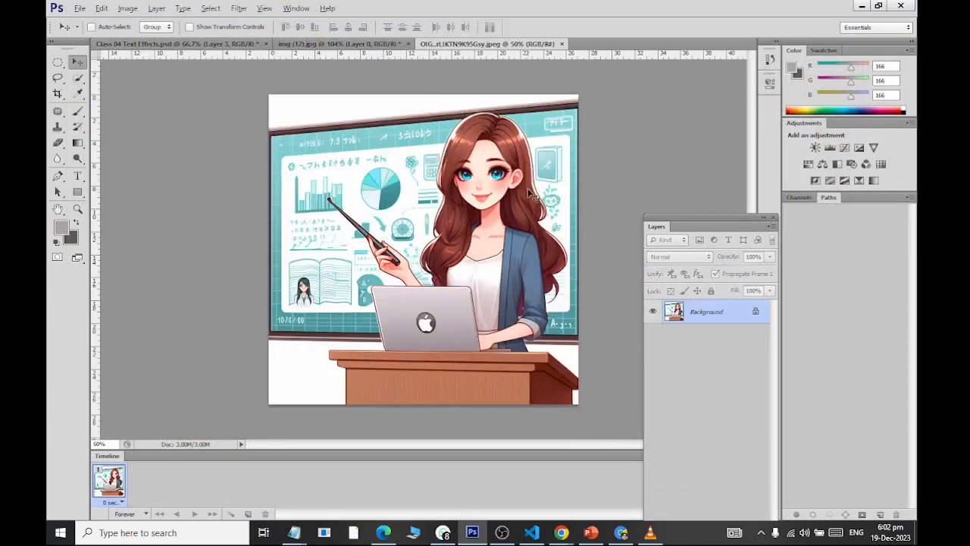
scroll(482, 163, "up", 1)
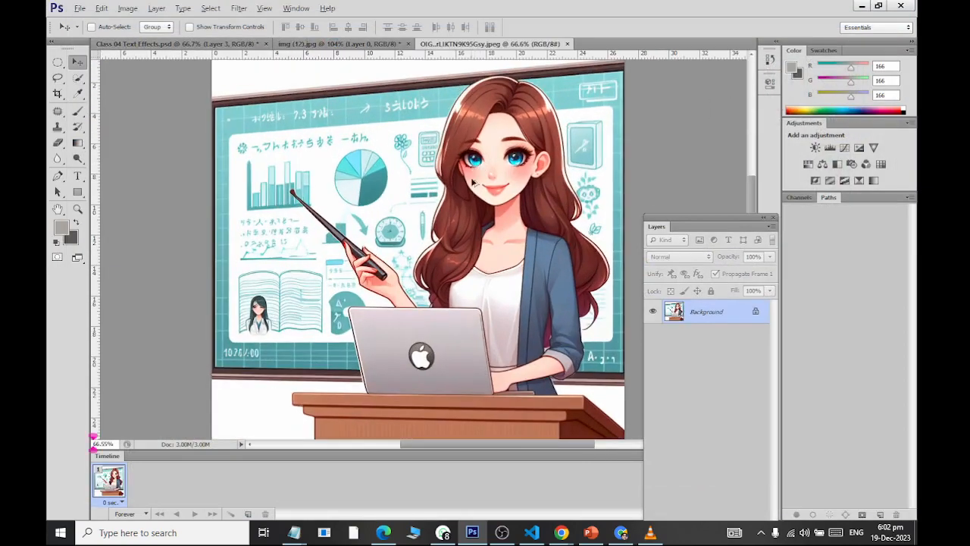
scroll(514, 241, "down", 2)
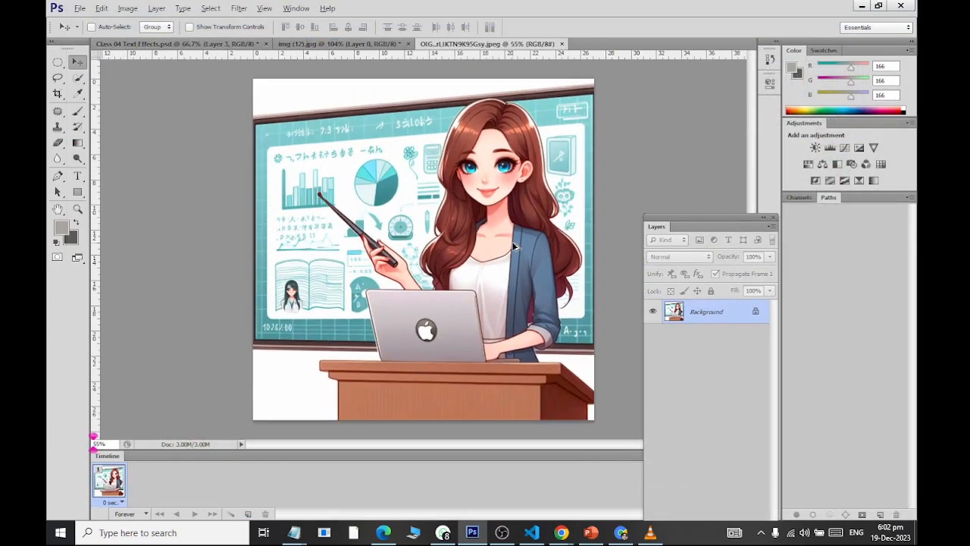
scroll(514, 246, "up", 1)
scroll(514, 247, "down", 4)
scroll(514, 246, "up", 1)
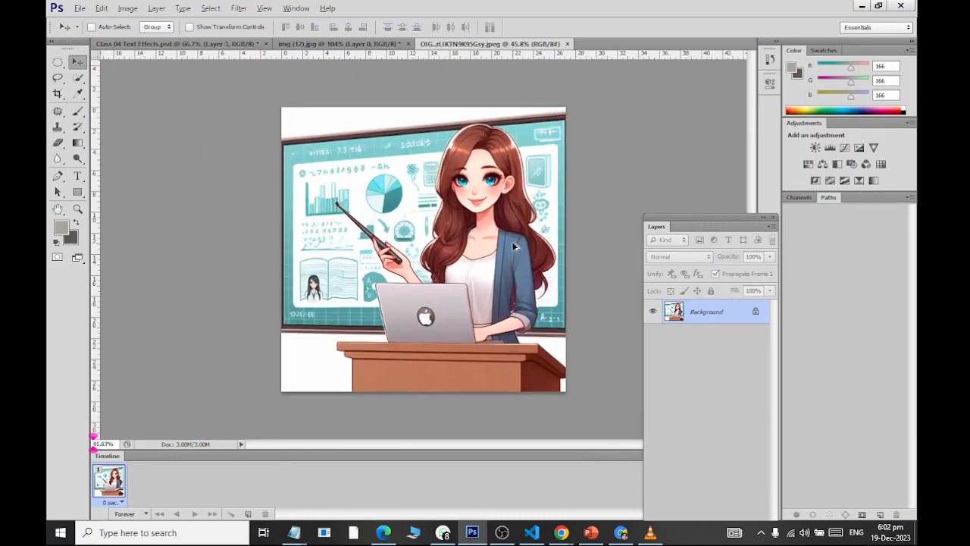
key("ctrl+w")
Step: Open the illustration OIG (1).jpeg from the latest folder
key("ctrl+o")
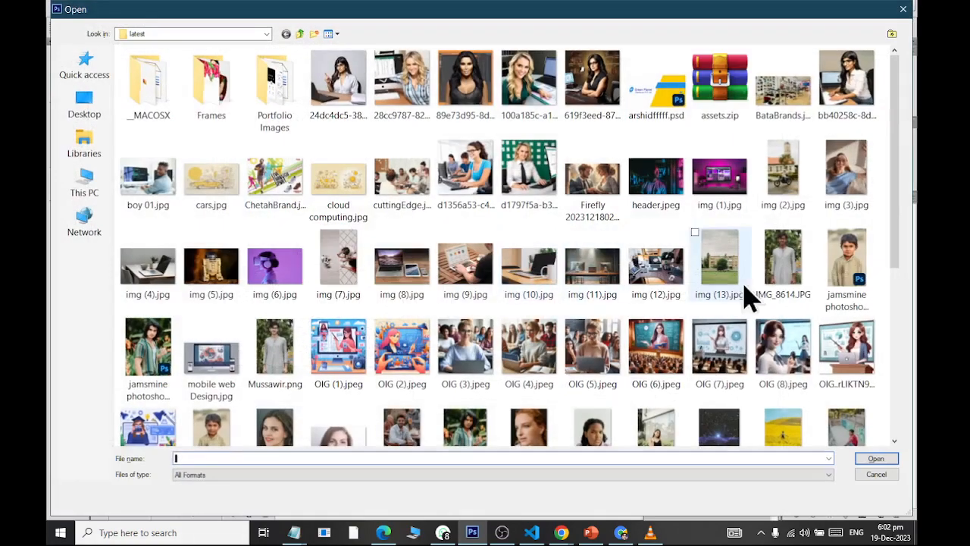
left_click(791, 375)
left_click(722, 377)
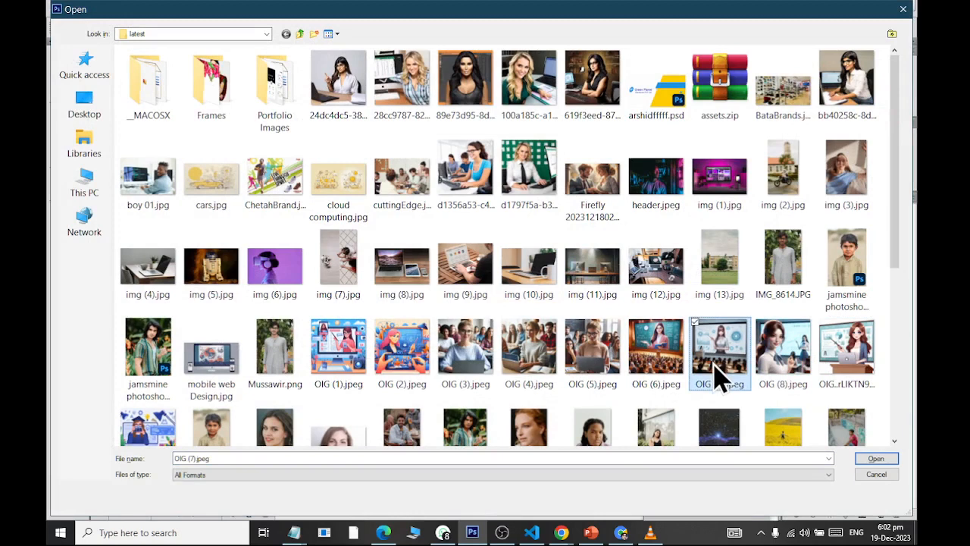
left_click(663, 379)
left_click(591, 380)
left_click(529, 379)
left_click(455, 379)
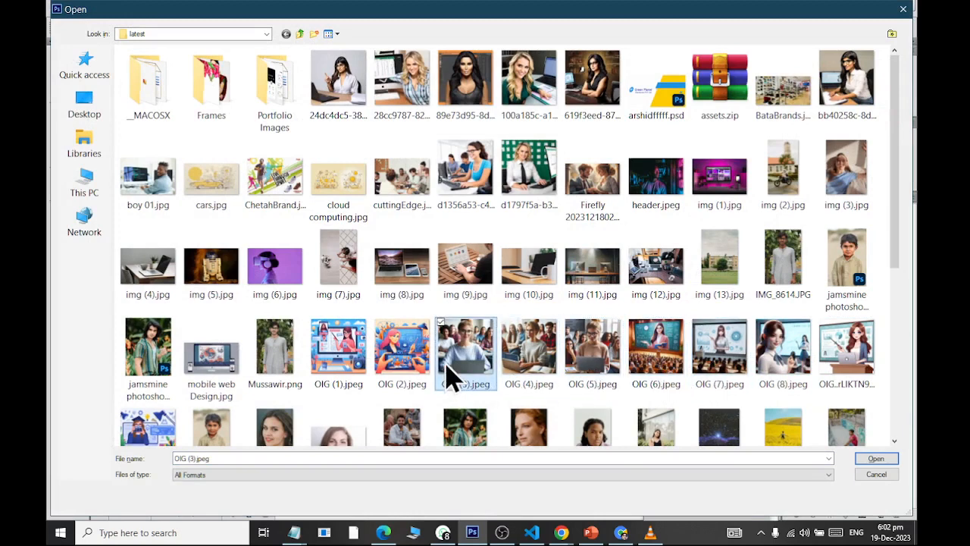
left_click(390, 379)
left_click(322, 377)
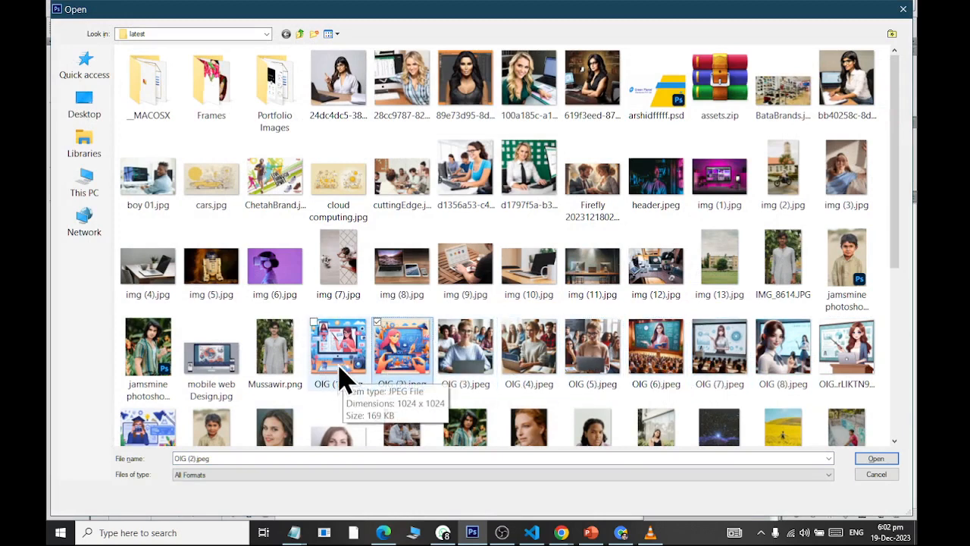
double_click(341, 375)
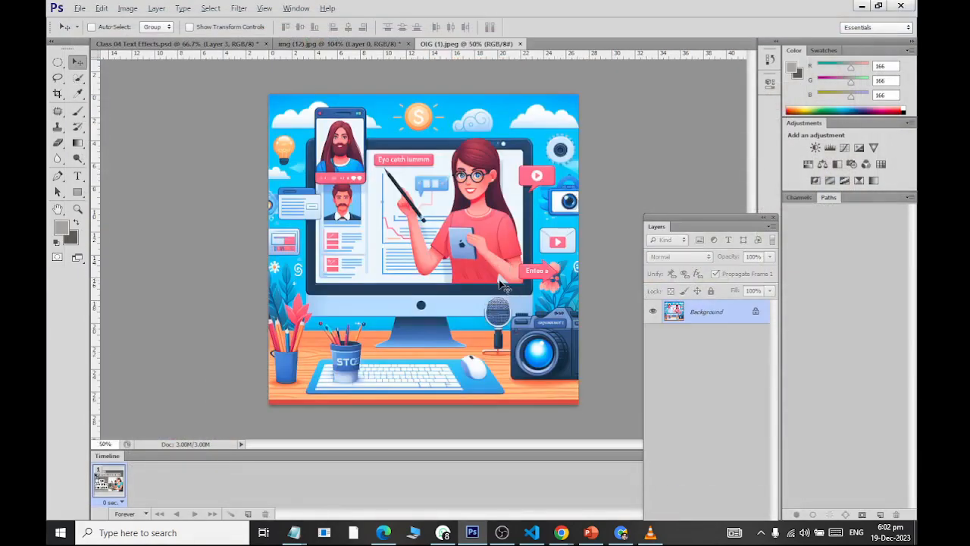
Step: Examine the icons and objects around the monitor in the illustration for one to cut out
scroll(322, 124, "up", 5)
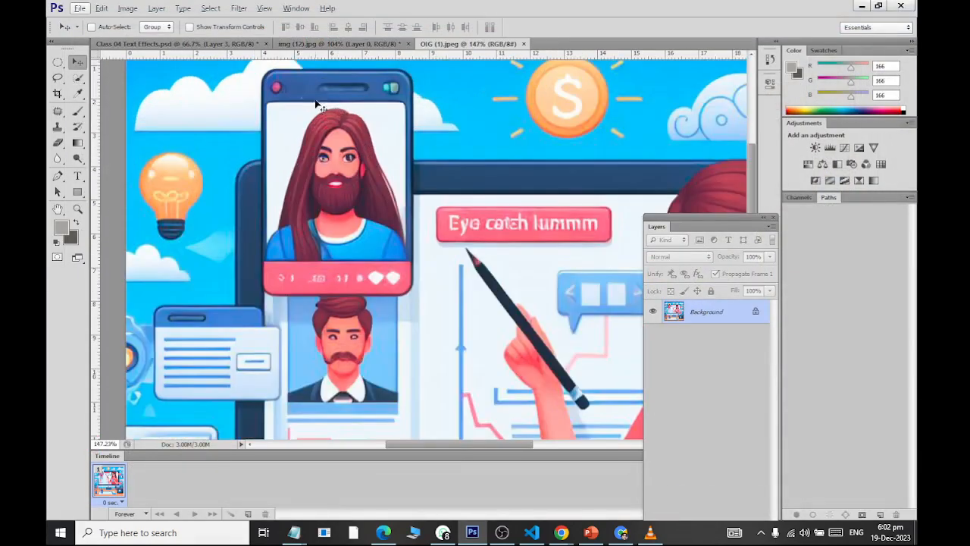
scroll(258, 253, "down", 3)
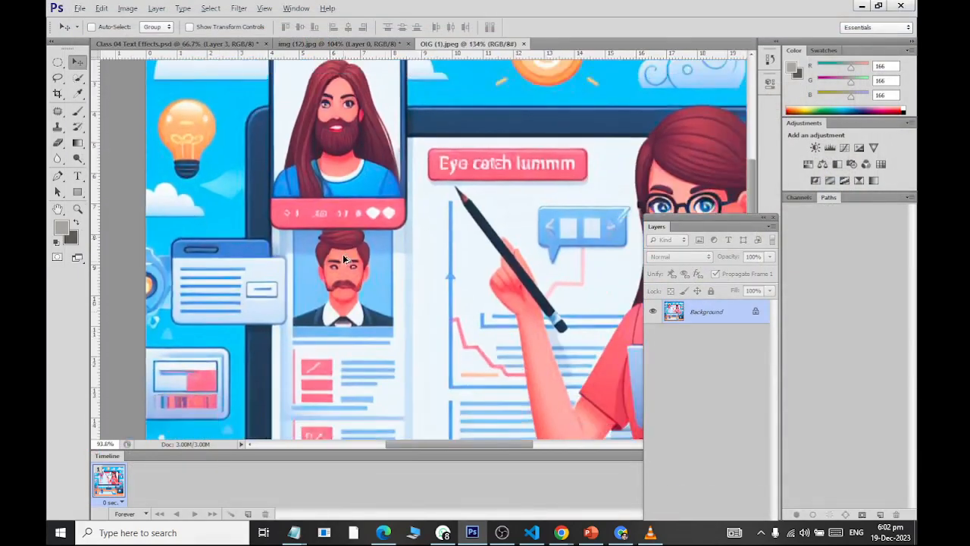
scroll(292, 280, "down", 3)
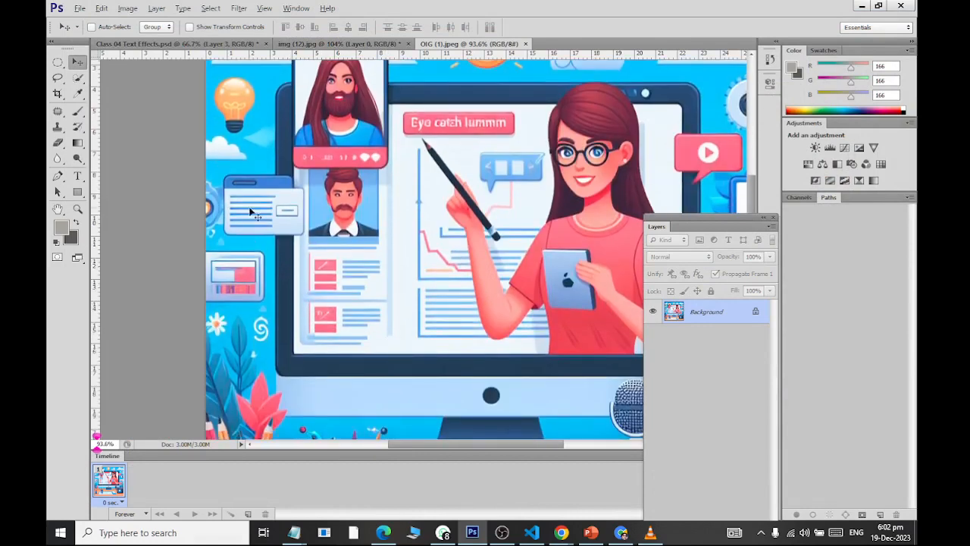
scroll(271, 241, "down", 2)
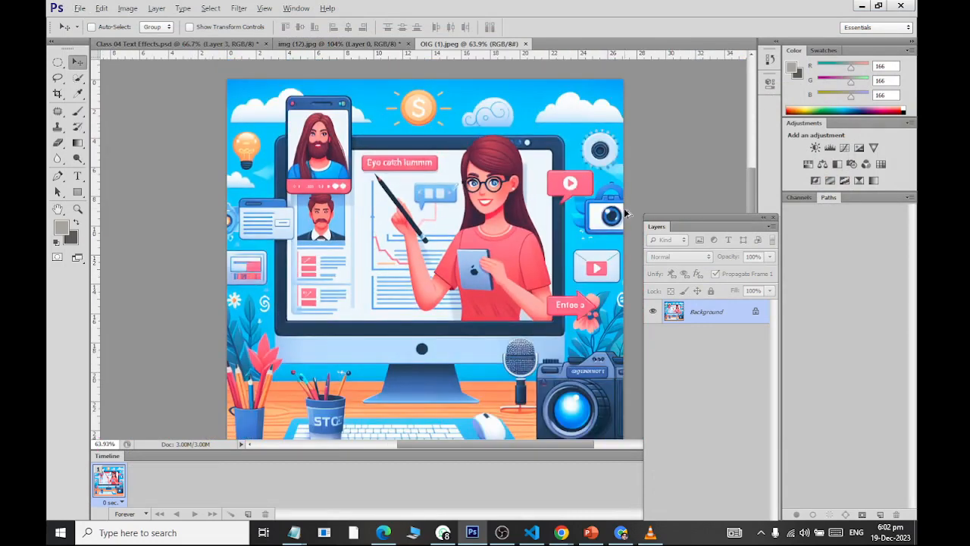
scroll(625, 212, "up", 2)
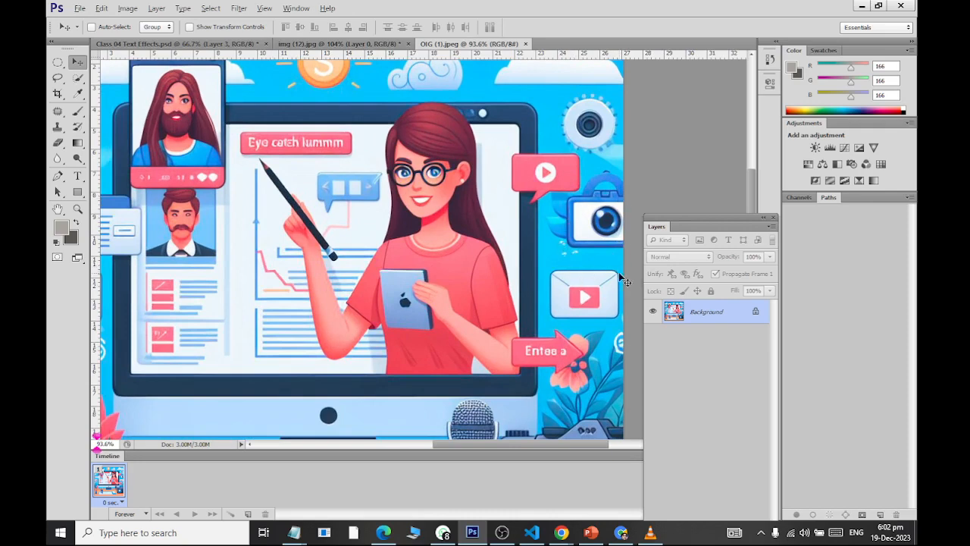
scroll(611, 336, "up", 4)
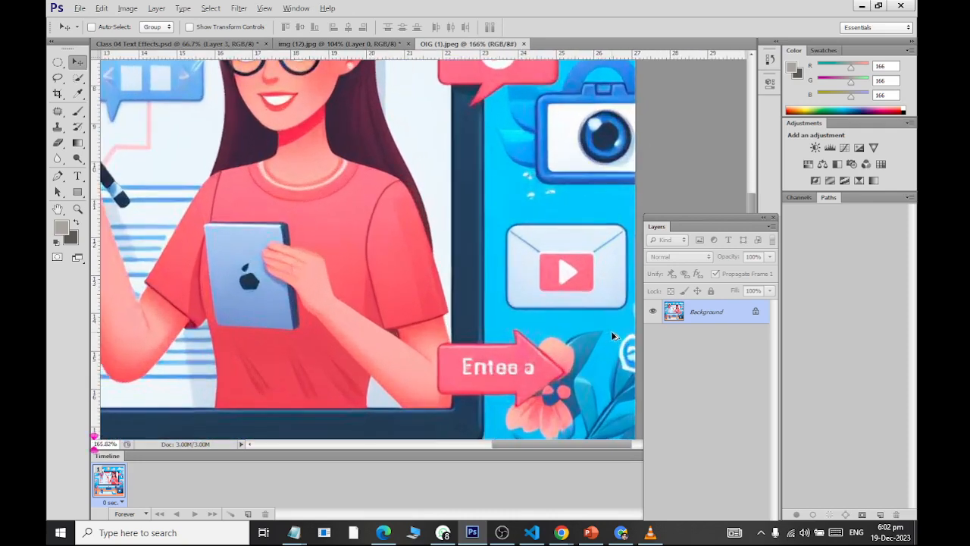
scroll(596, 319, "up", 1)
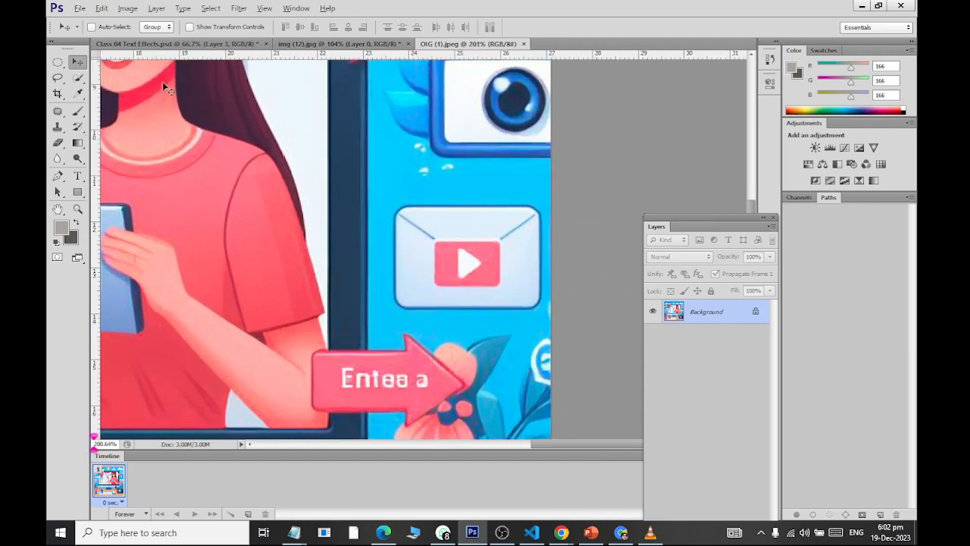
Step: Switch to the Rectangular Marquee tool, try a square selection from the centre of the play-button envelope, and clear the selection
left_click(55, 66)
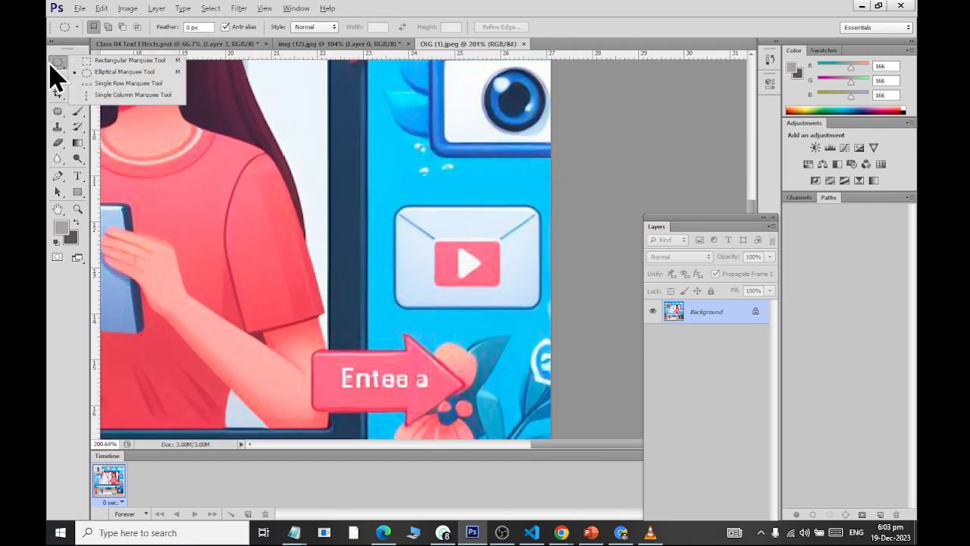
left_click(96, 62)
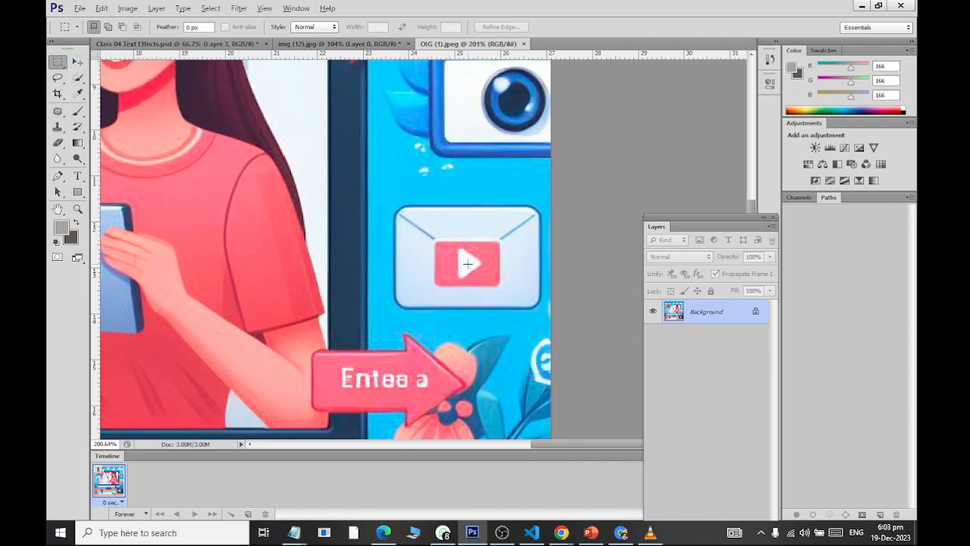
left_click_drag(465, 264, 562, 318)
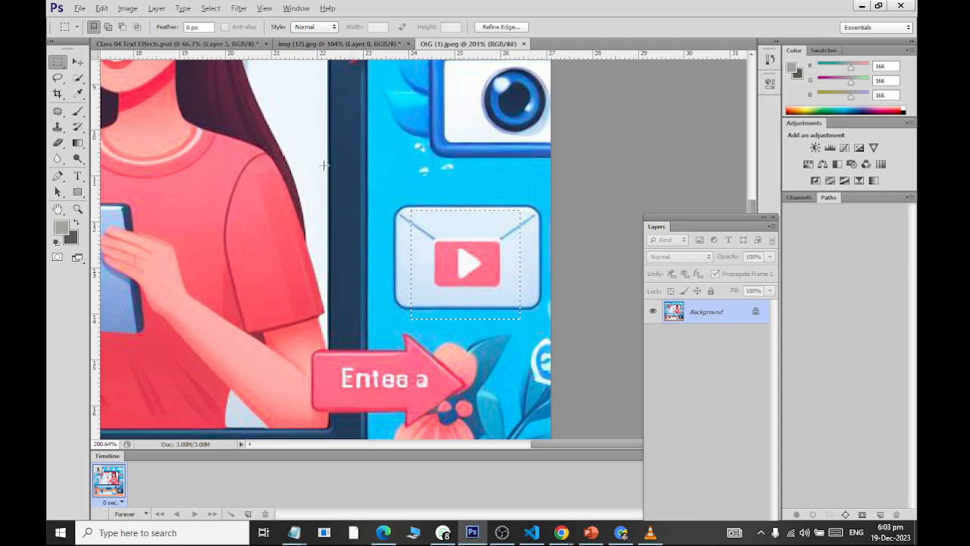
left_click(211, 9)
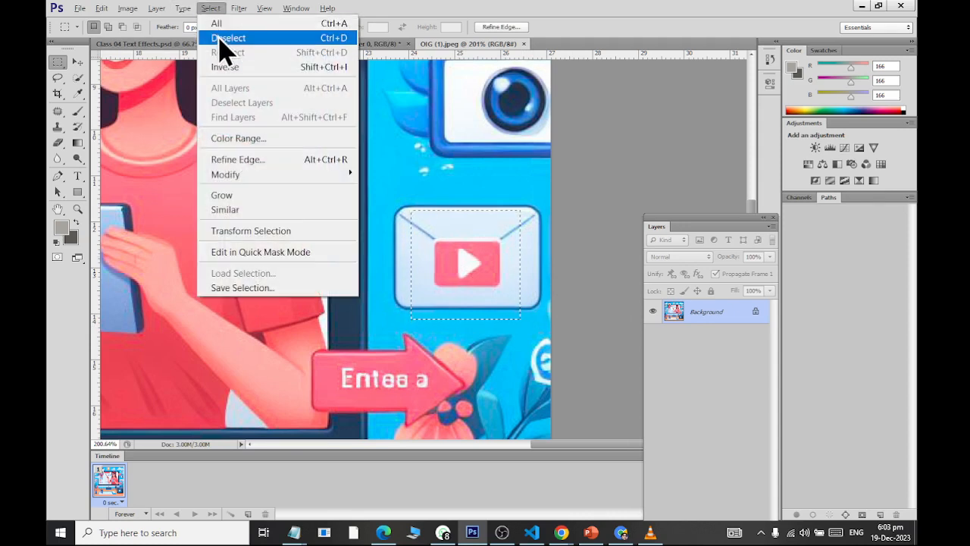
left_click(219, 39)
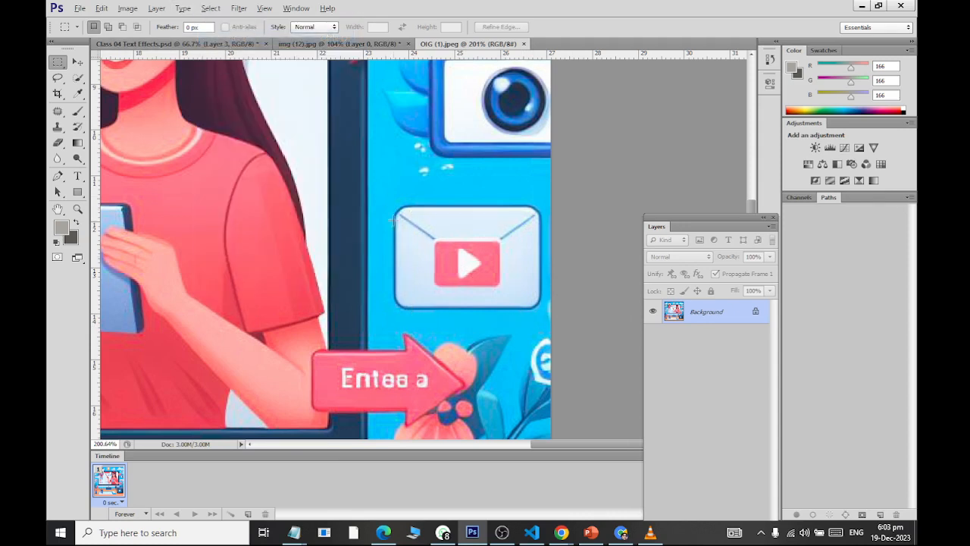
Step: Select the envelope with the play button using a rectangular marquee fitted closely to its edges
left_click_drag(388, 200, 537, 307)
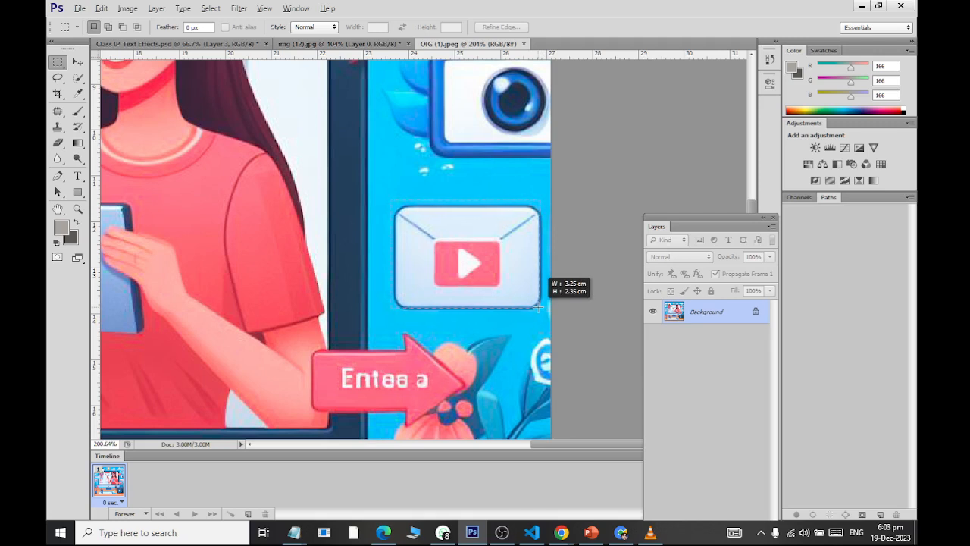
left_click_drag(537, 305, 538, 306)
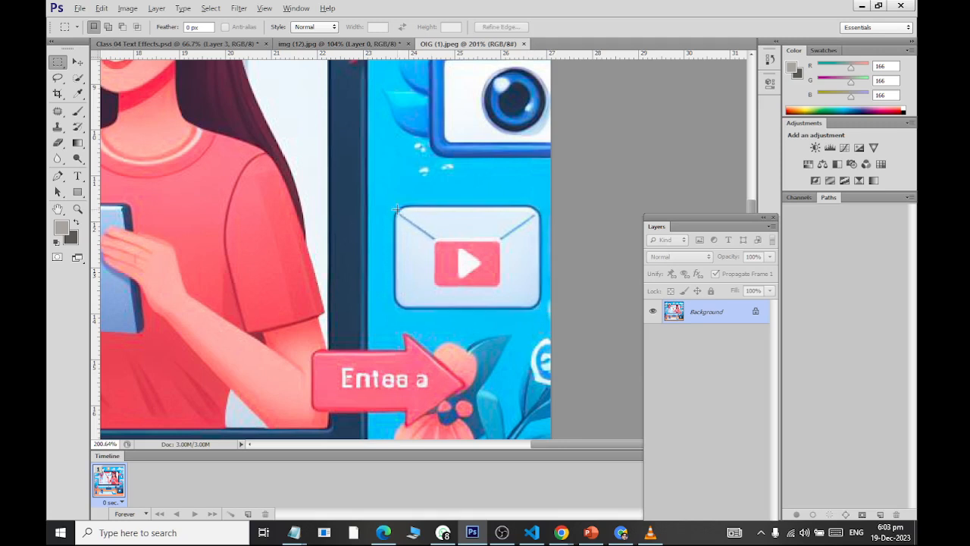
left_click_drag(399, 213, 538, 307)
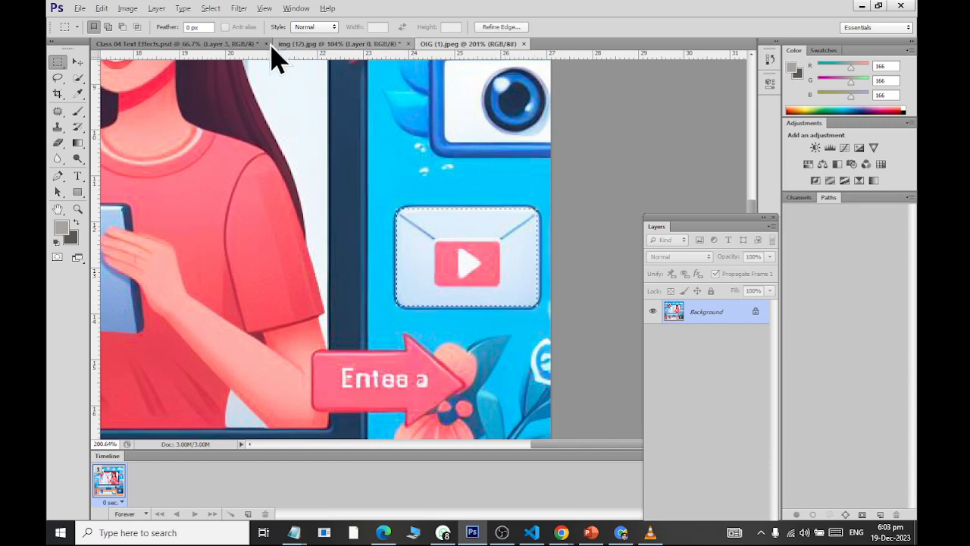
Step: Paste the selected envelope into Class 04 Text Effects.psd, position it in the banner's upper-right corner, and save the file
left_click(212, 45)
key("ctrl+v")
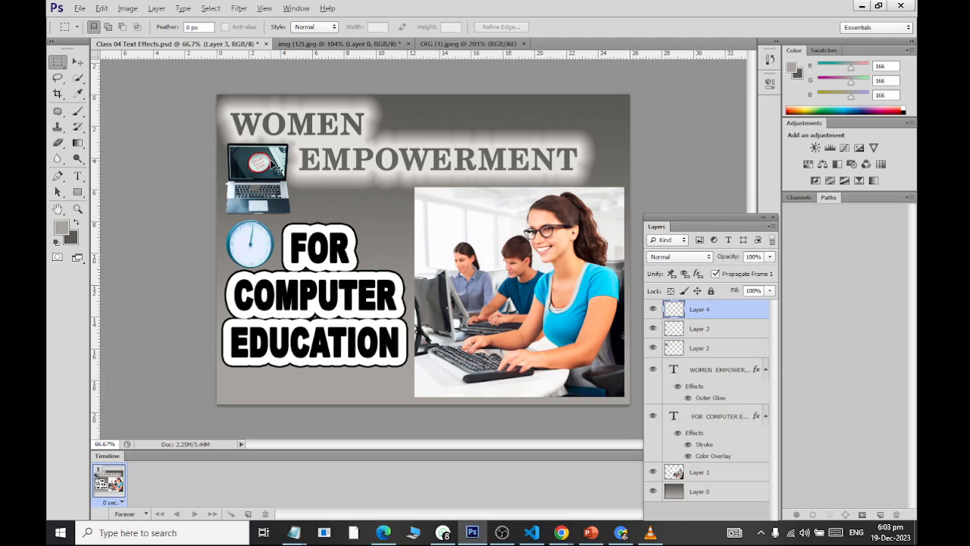
left_click(77, 61)
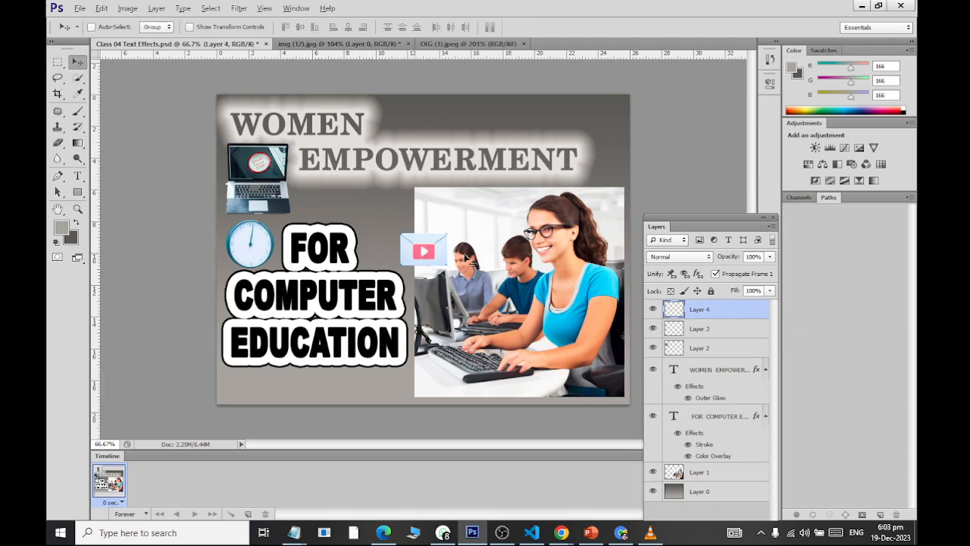
left_click_drag(428, 255, 599, 120)
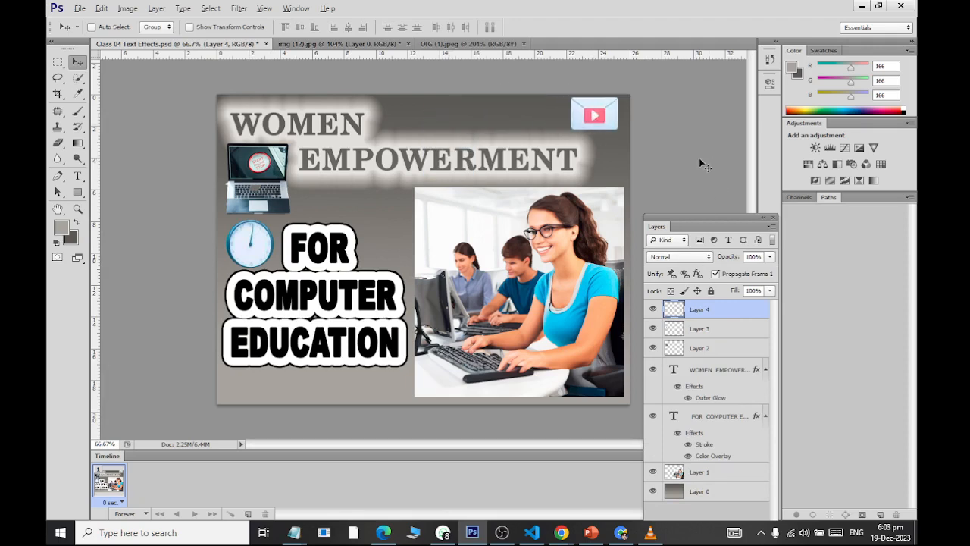
key("ctrl+s")
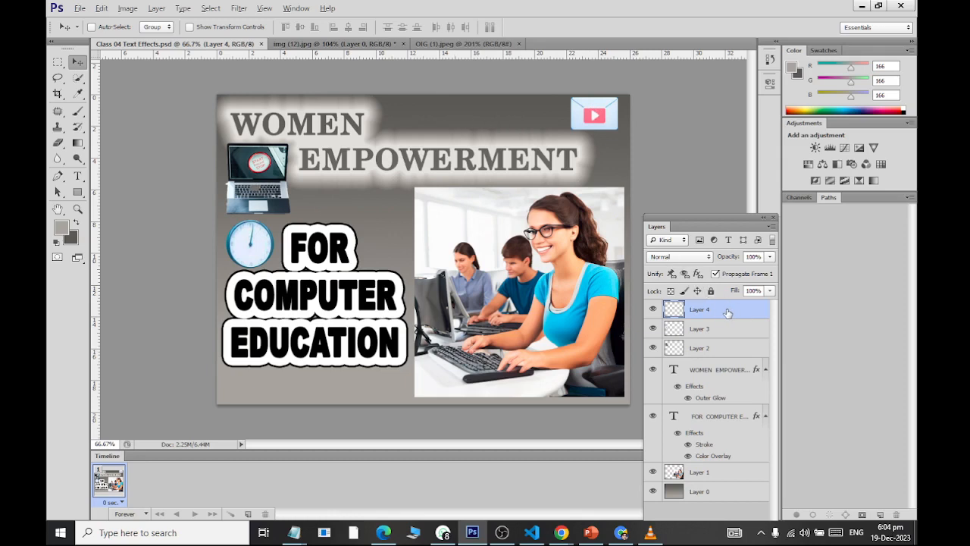
Step: Duplicate the envelope layer, place the copy just left of the original, and scale it to about 81%
key("ctrl+j")
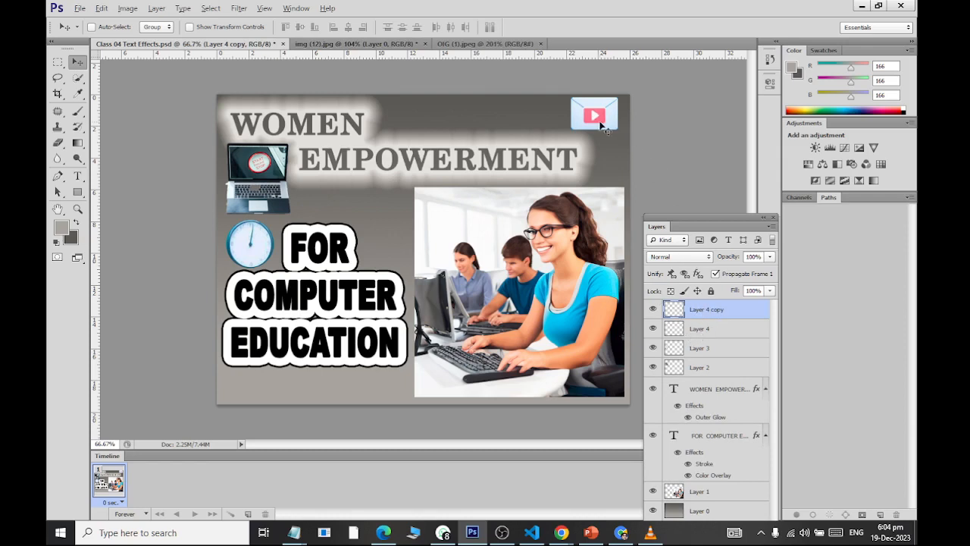
left_click_drag(601, 125, 550, 126)
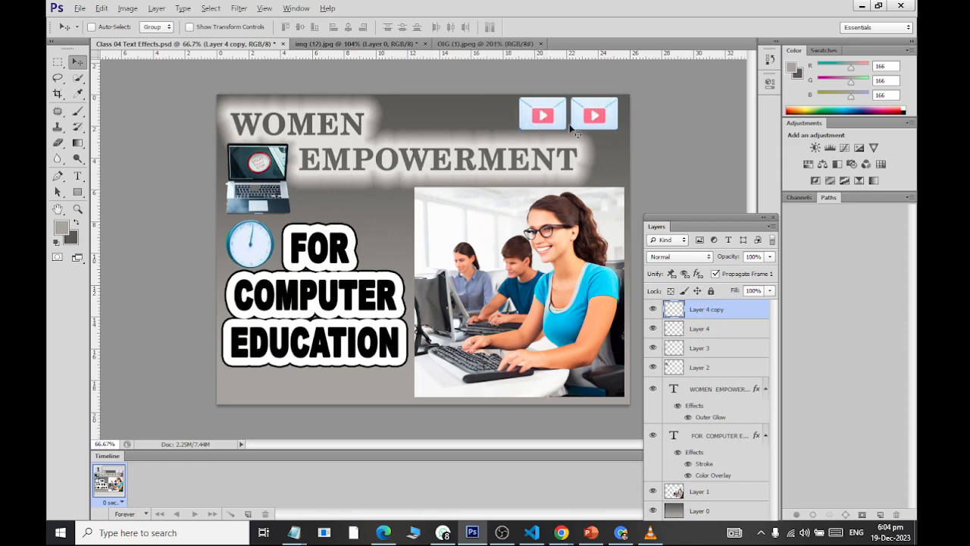
key("ctrl+t")
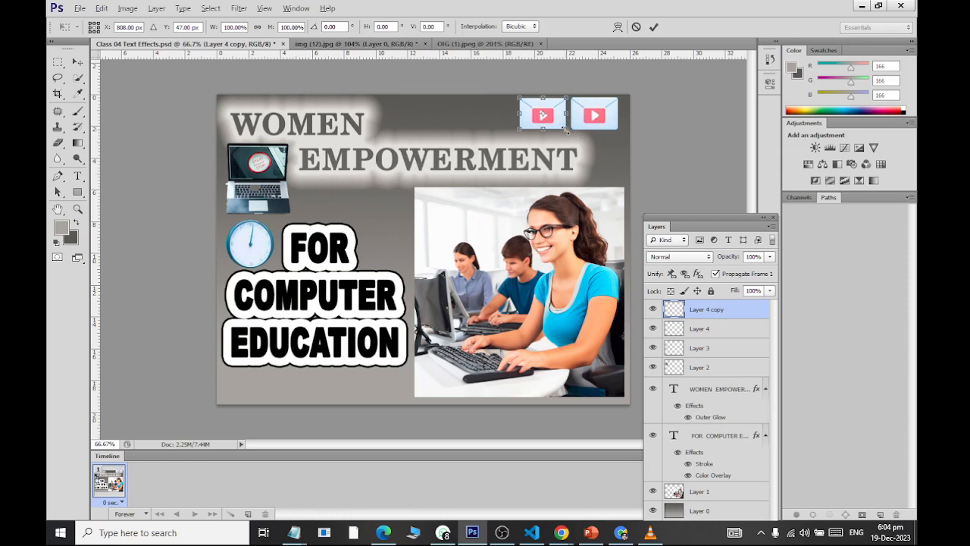
left_click_drag(566, 130, 562, 127)
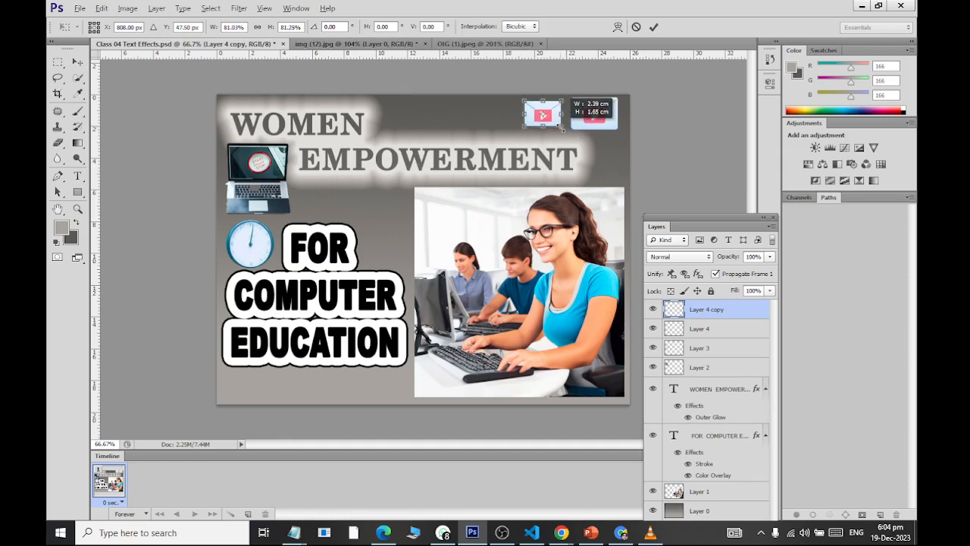
left_click(78, 62)
left_click(424, 205)
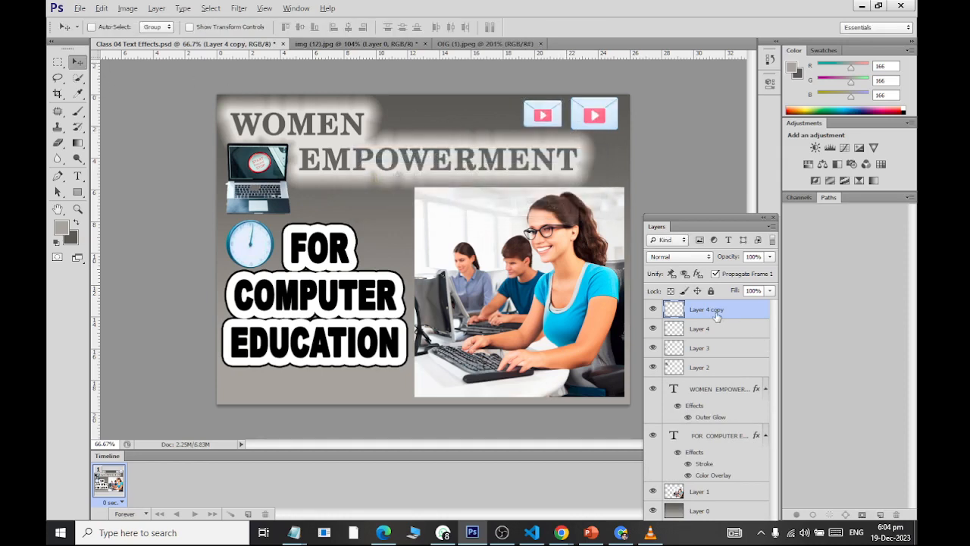
Step: Duplicate the smaller envelope, place the new copy to its left, and scale it to about 79%
key("ctrl+j")
left_click_drag(540, 125, 509, 124)
key("ctrl+t")
left_click(78, 61)
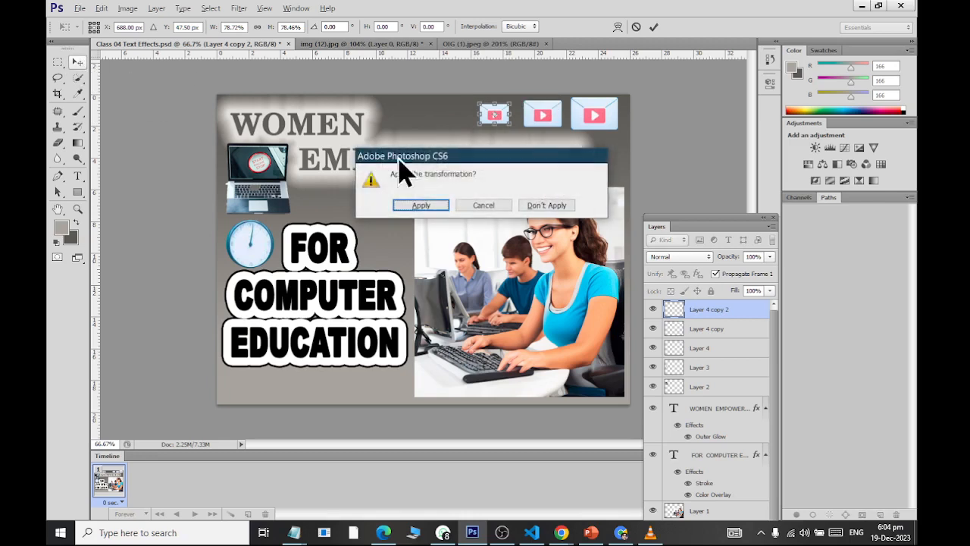
left_click(422, 206)
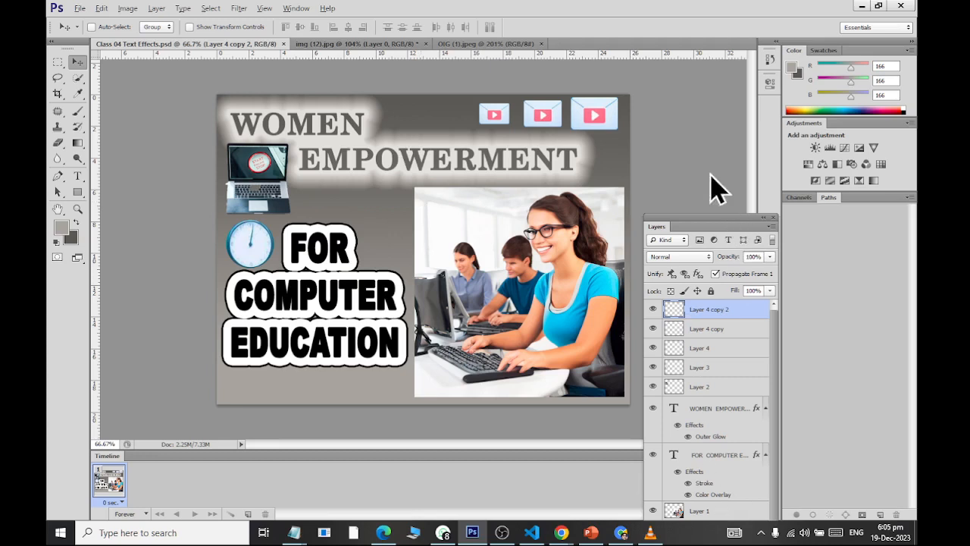
Step: Add a new layer above all others and fill it with olive green #6f8509 using the Paint Bucket
left_click_drag(716, 219, 696, 113)
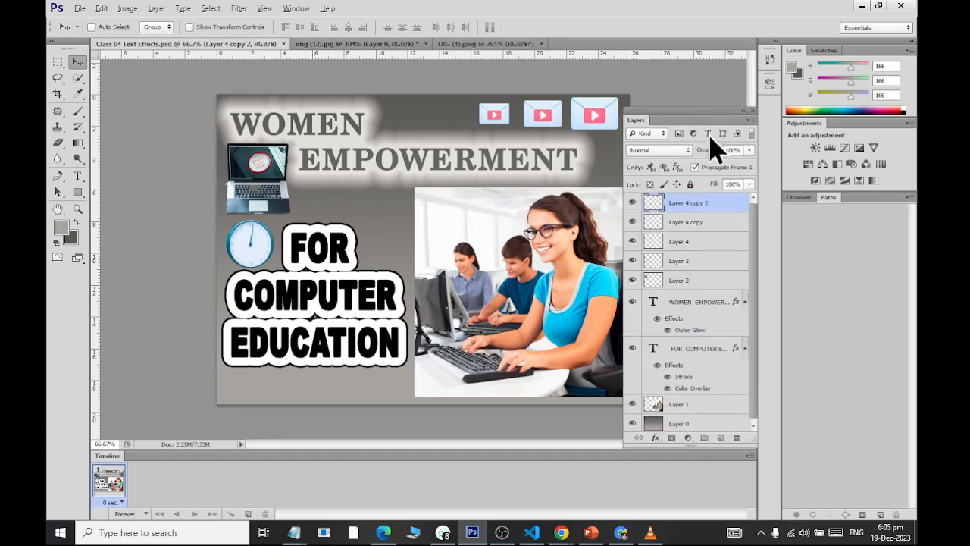
left_click(721, 438)
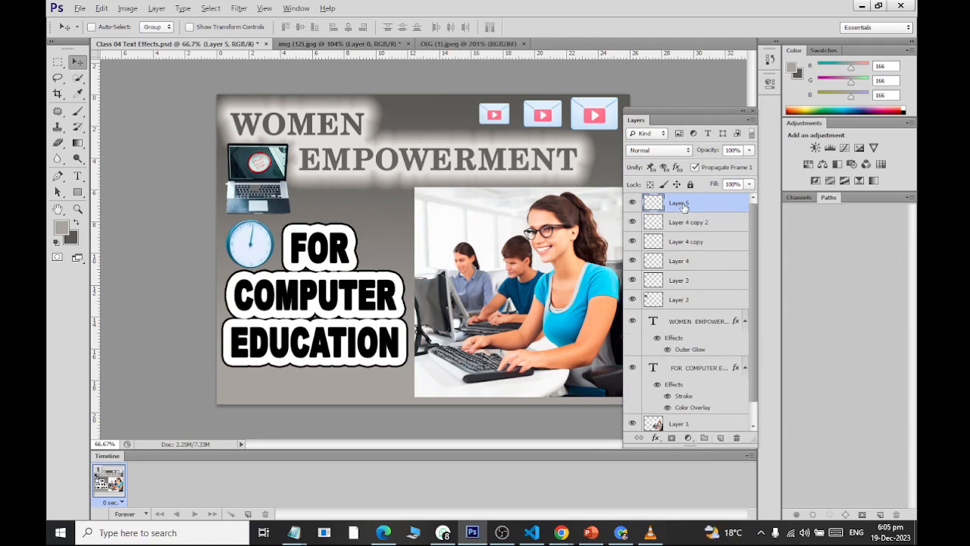
left_click(78, 194)
left_click(79, 147)
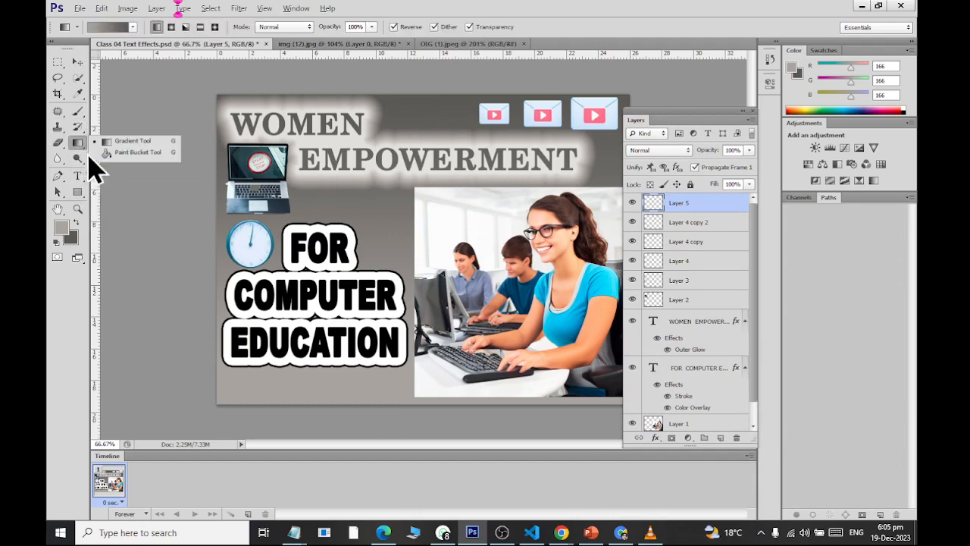
left_click(116, 157)
left_click(64, 230)
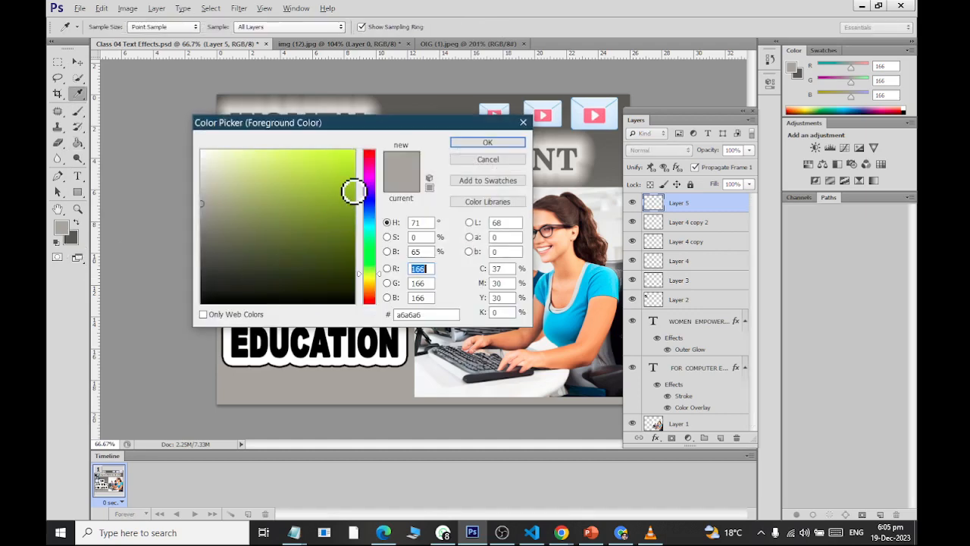
left_click_drag(354, 192, 344, 223)
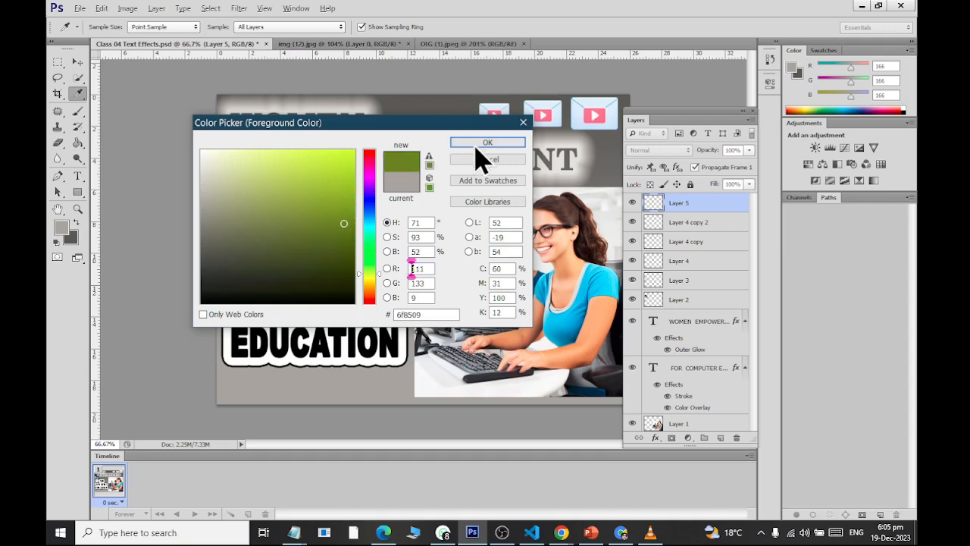
left_click(478, 143)
key("g")
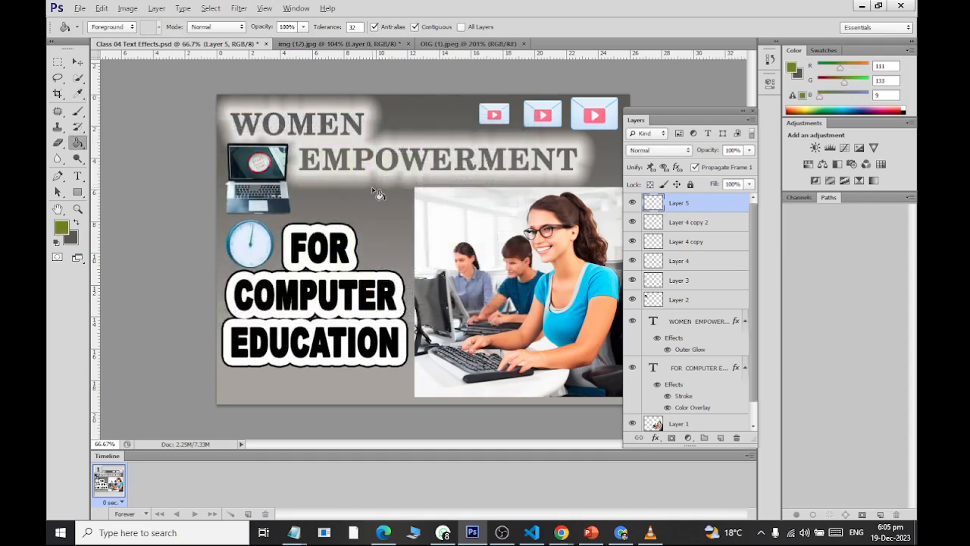
left_click(378, 192)
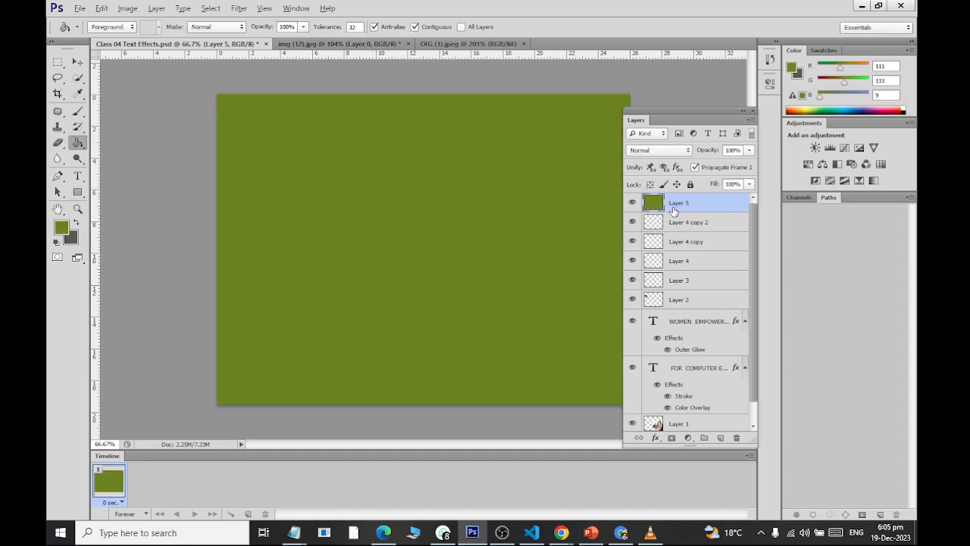
Step: Toggle the visibility of the green Layer 5 to compare the banner with and without it
left_click(632, 204)
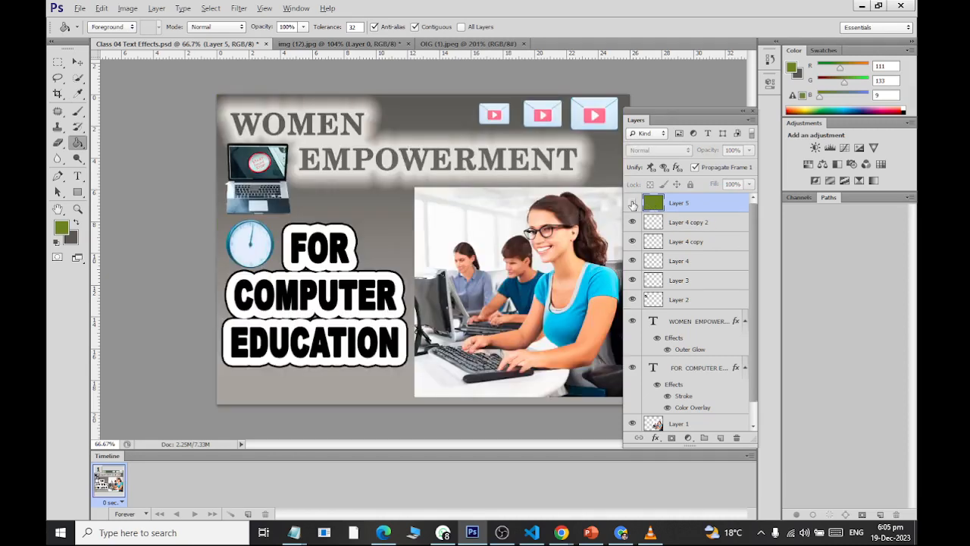
left_click(633, 203)
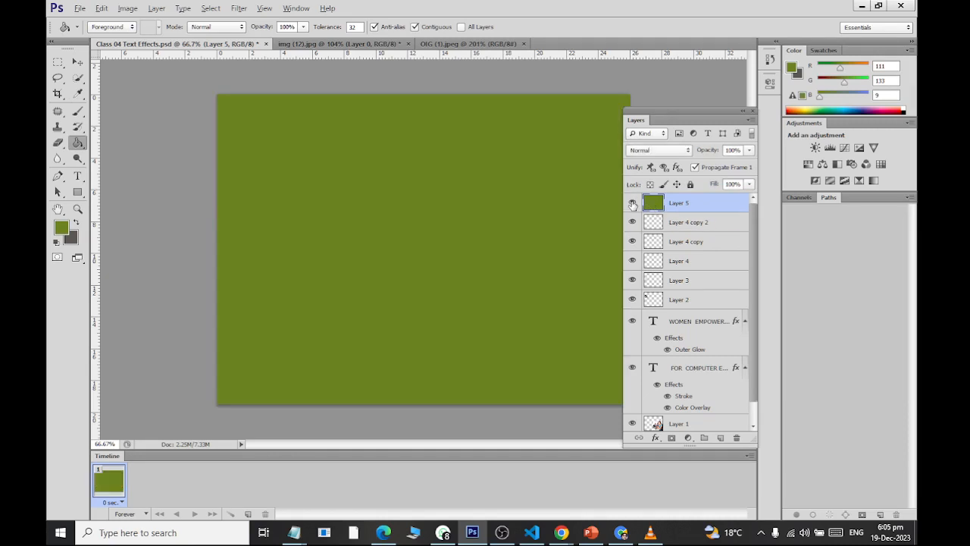
left_click(632, 203)
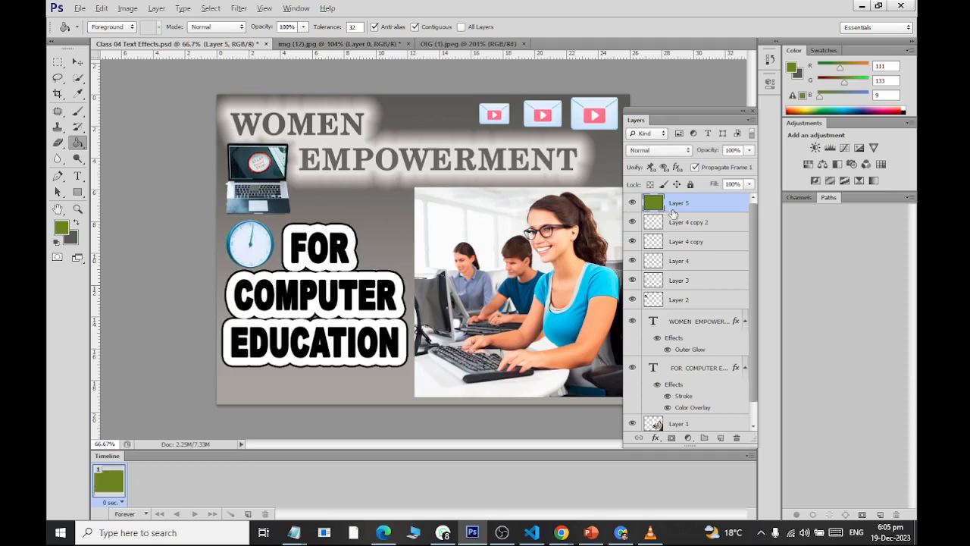
Step: Add a new layer above the green one and fill it with brown, RGB 132, 68, 5
left_click(720, 438)
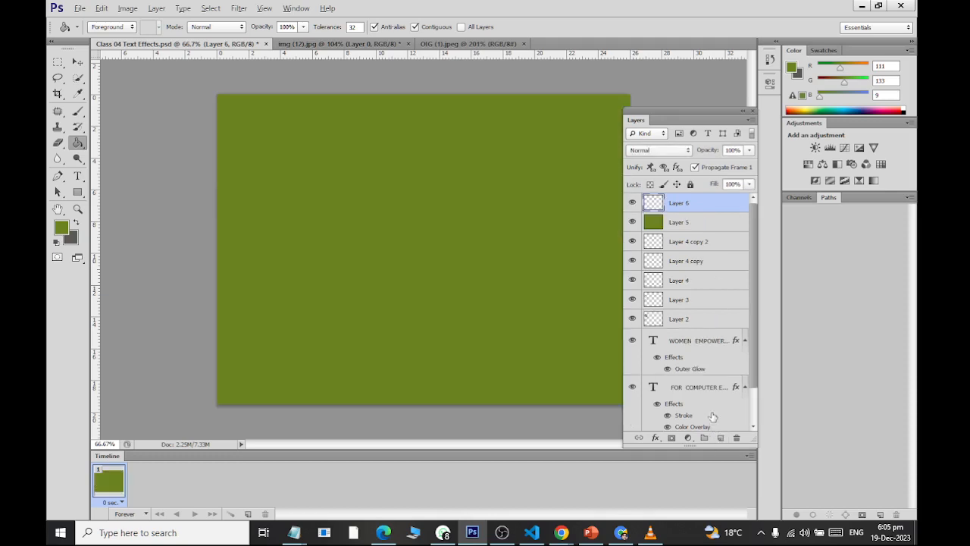
left_click(58, 232)
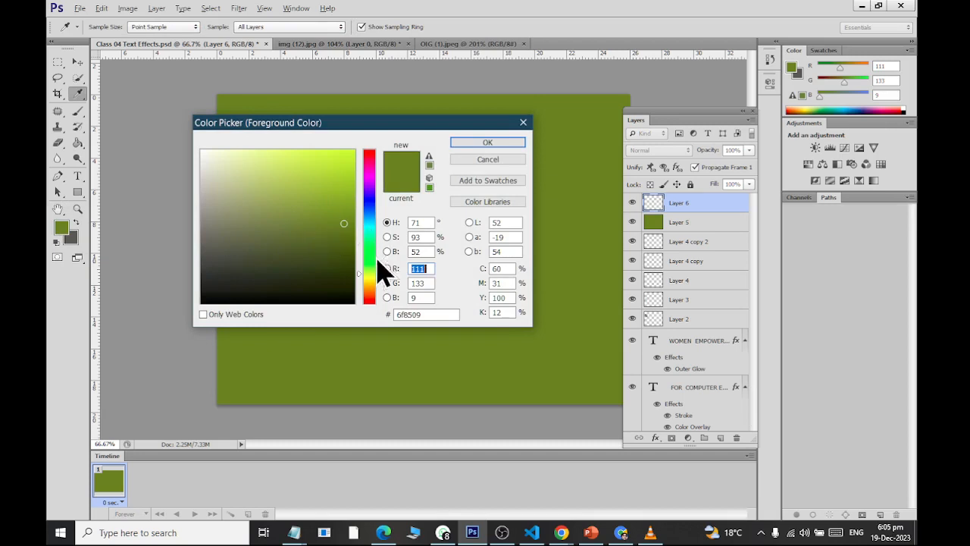
left_click_drag(371, 282, 371, 291)
left_click_drag(347, 218, 348, 227)
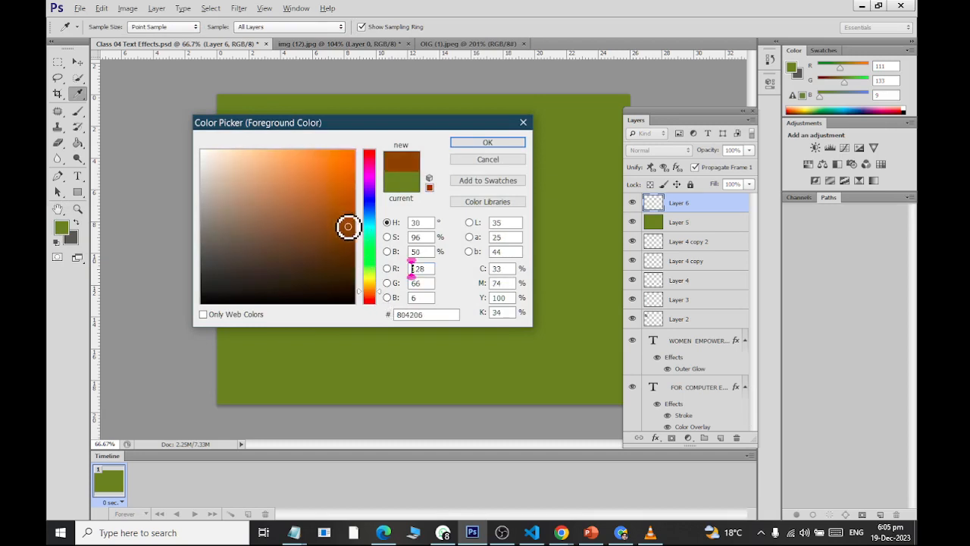
left_click(487, 143)
key("g")
left_click(446, 236)
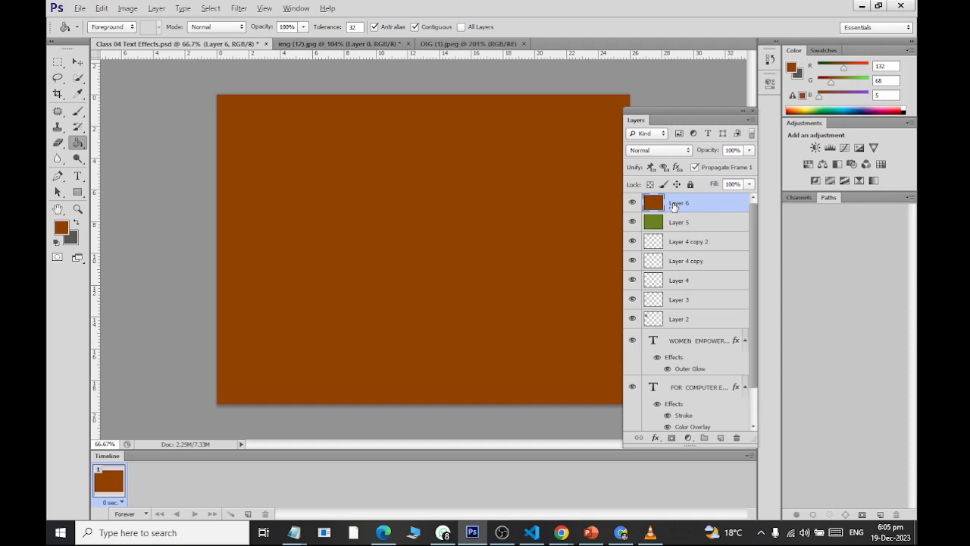
Step: Scale the brown layer to 95.31% width and 94.27% height so the green layer shows as an even frame, and apply the transformation
key("ctrl+t")
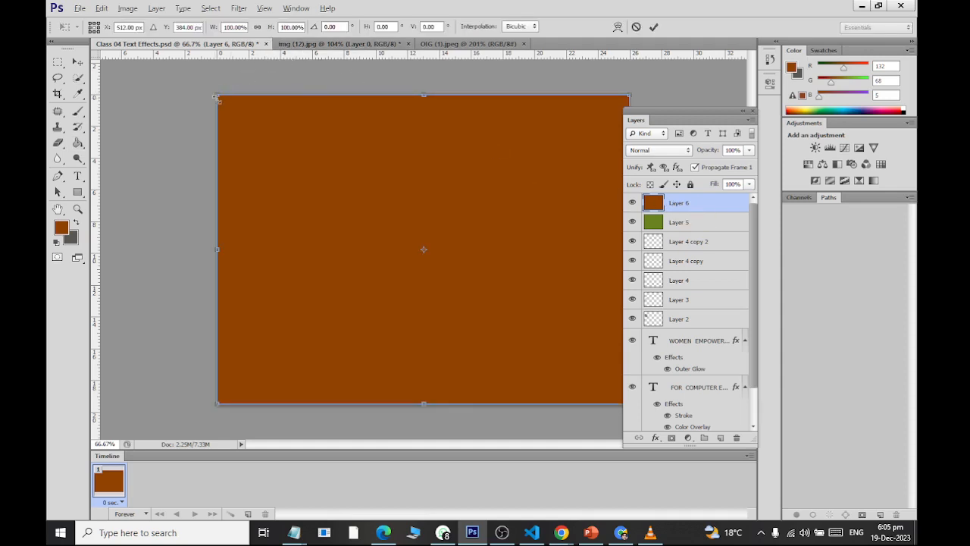
left_click_drag(218, 96, 227, 104)
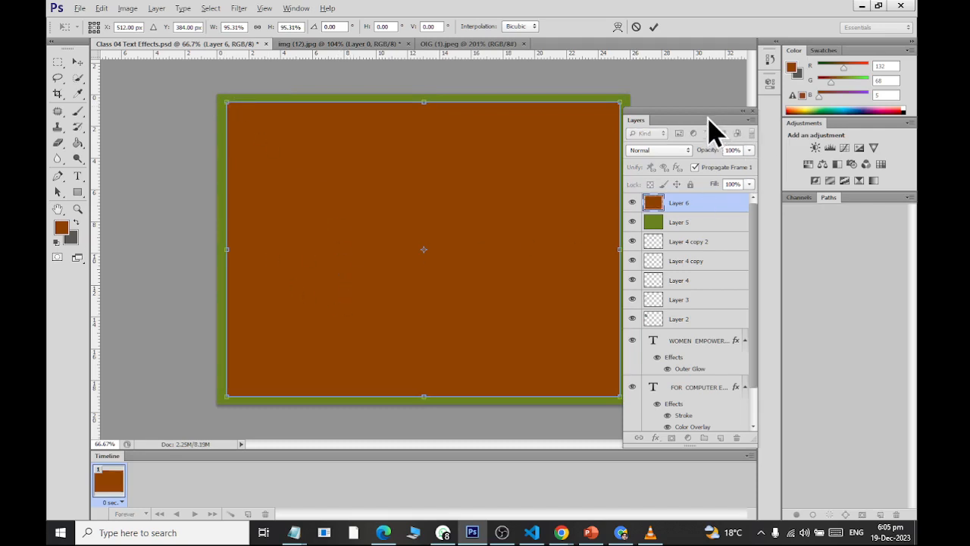
left_click_drag(675, 122, 727, 219)
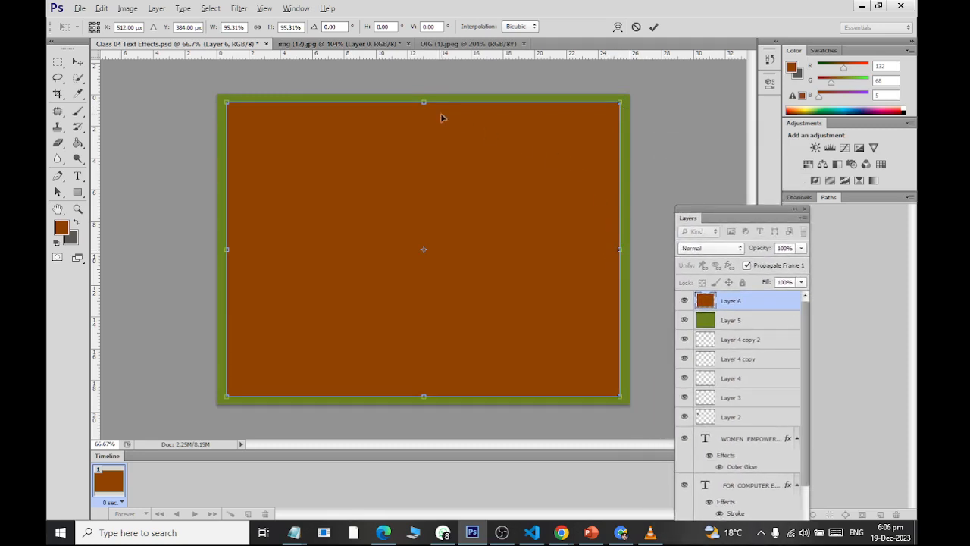
left_click_drag(421, 106, 424, 107)
left_click(78, 61)
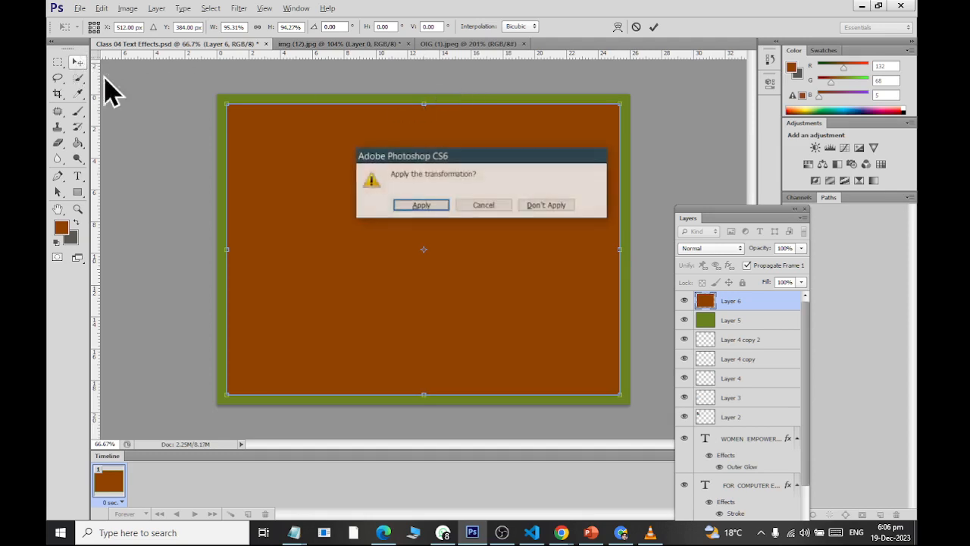
left_click(413, 207)
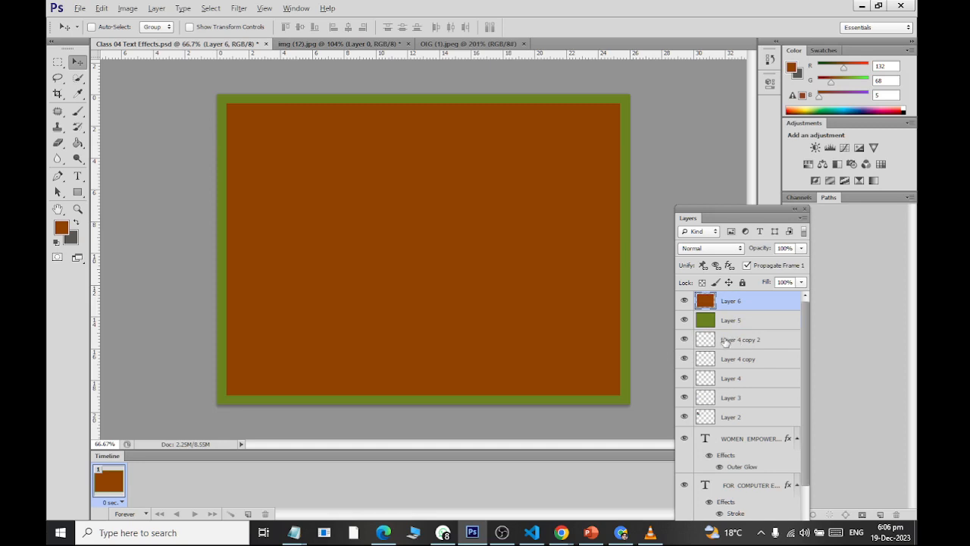
Step: Merge the brown Layer 6 and green Layer 5 into one layer, then toggle its visibility to check it
left_click(747, 319, "shift")
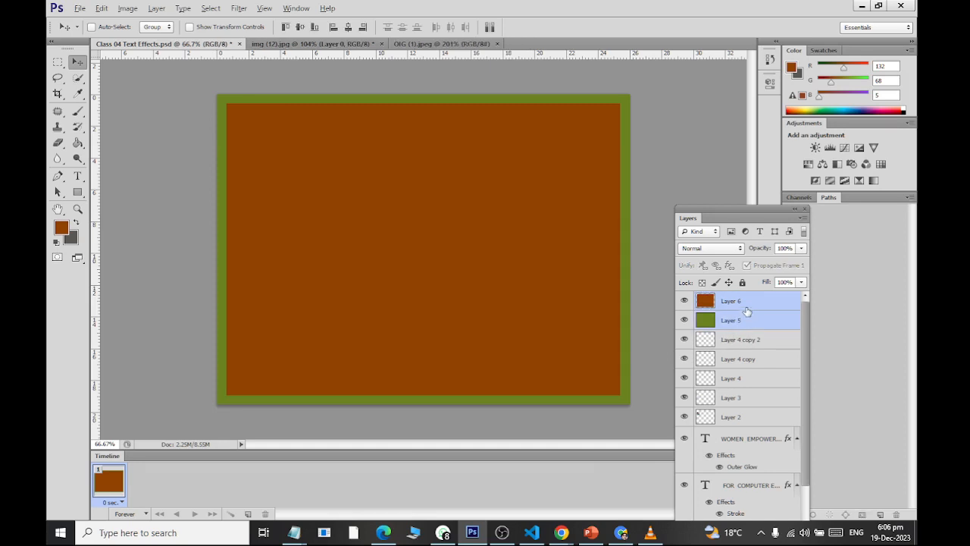
left_click(156, 9)
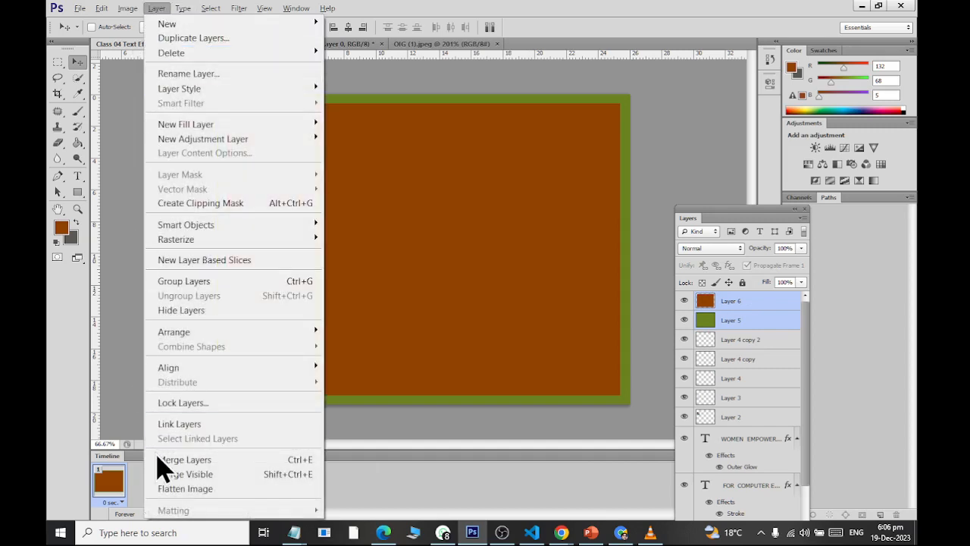
left_click(162, 460)
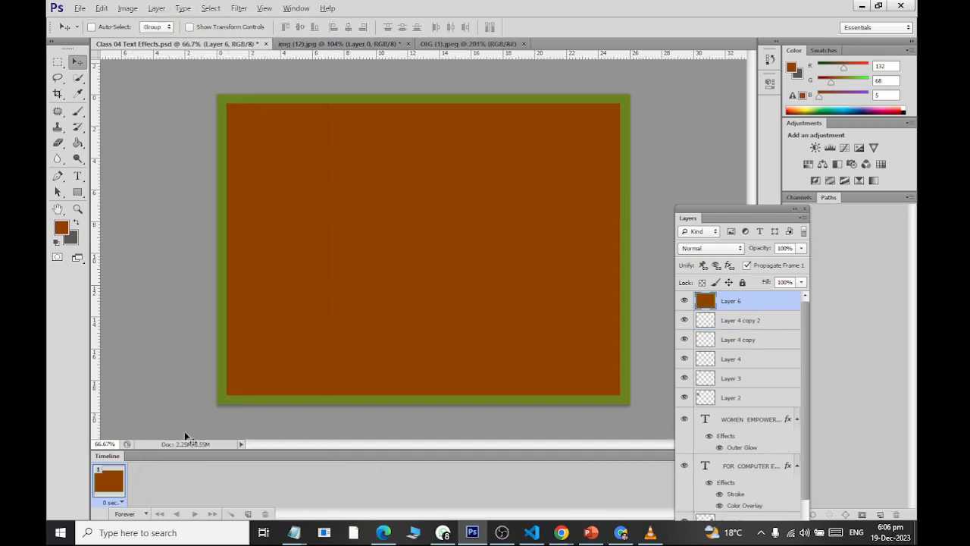
left_click(685, 301)
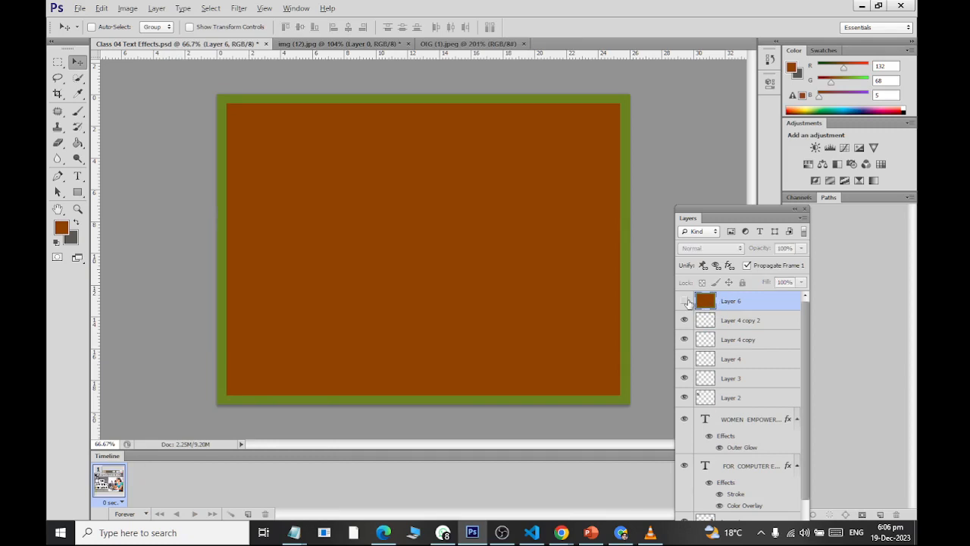
left_click(685, 301)
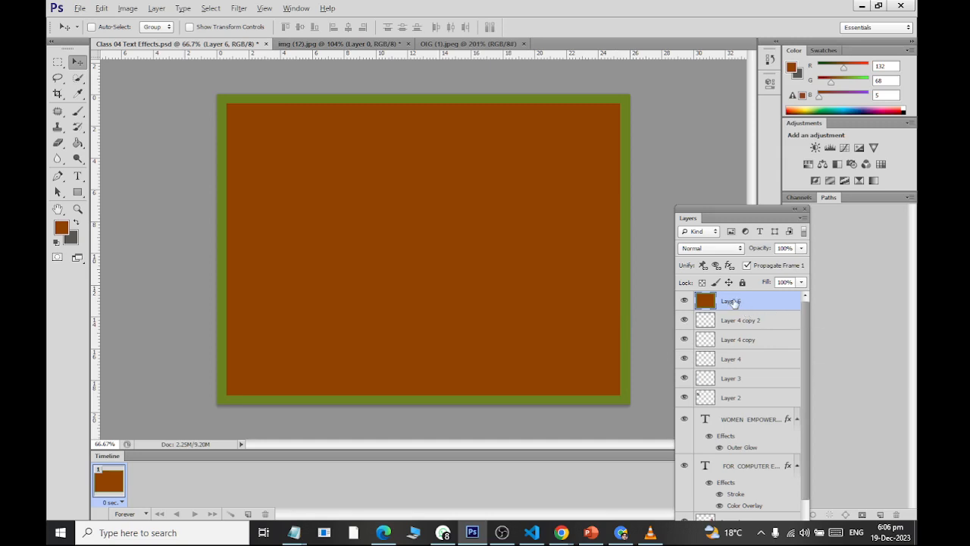
Step: Select the brown area with the Magic Wand, delete it to leave only the green border, and deselect
left_click(79, 78)
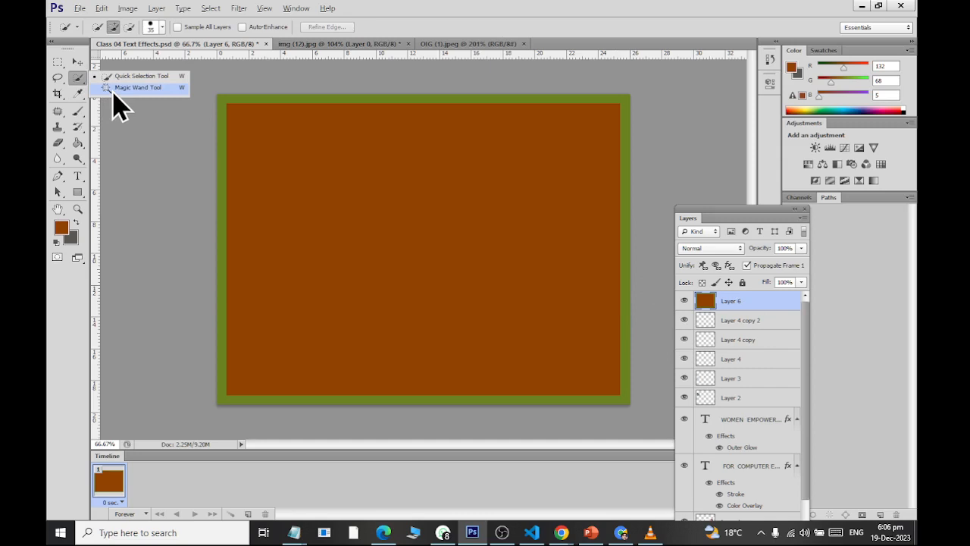
left_click(114, 90)
left_click(345, 201)
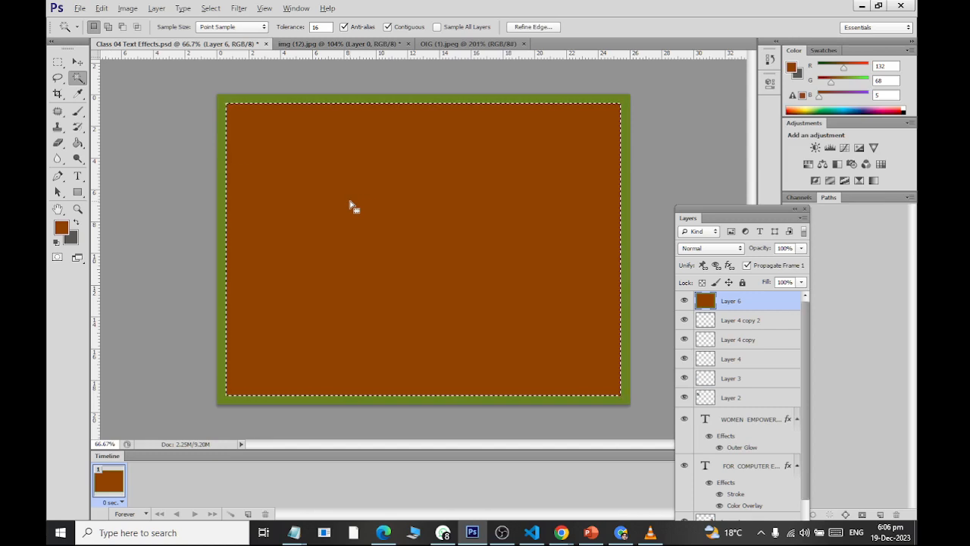
key("Delete")
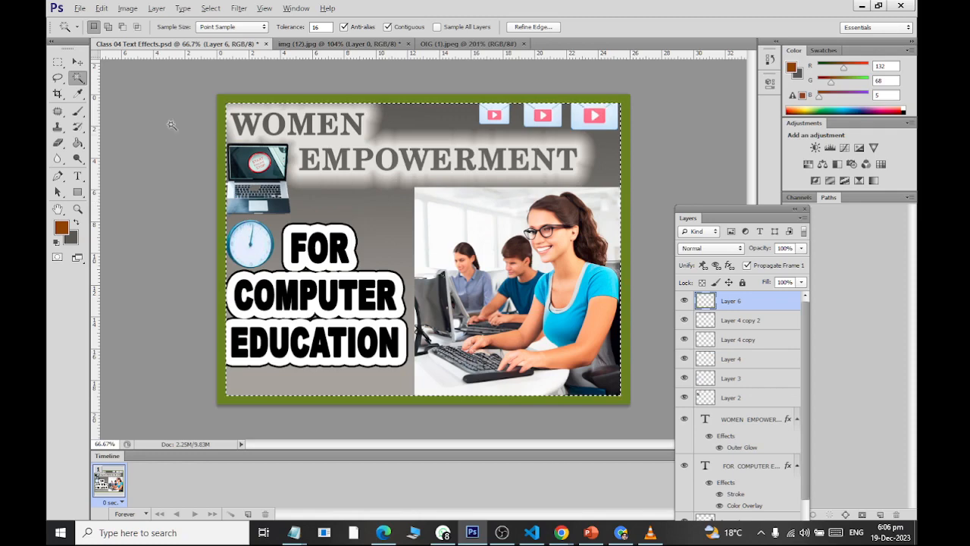
left_click(216, 9)
left_click(226, 40)
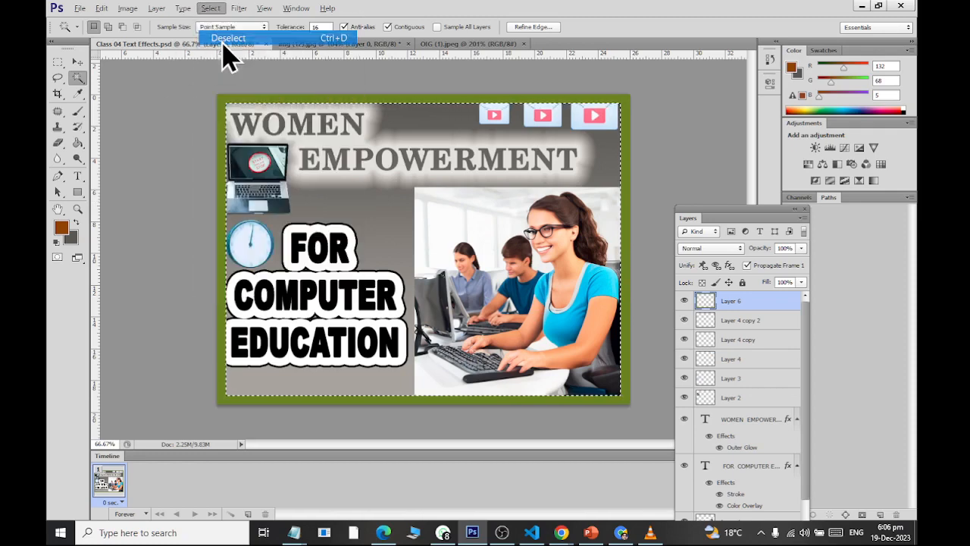
left_click(685, 304)
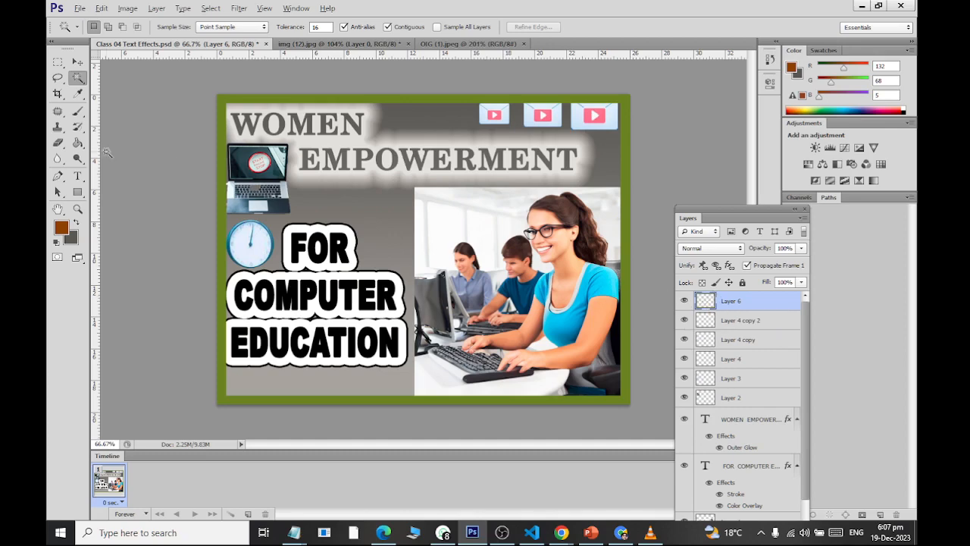
Step: Try white, #ffffff, as the border colour by filling the frame with the Paint Bucket
left_click(77, 143)
left_click(121, 154)
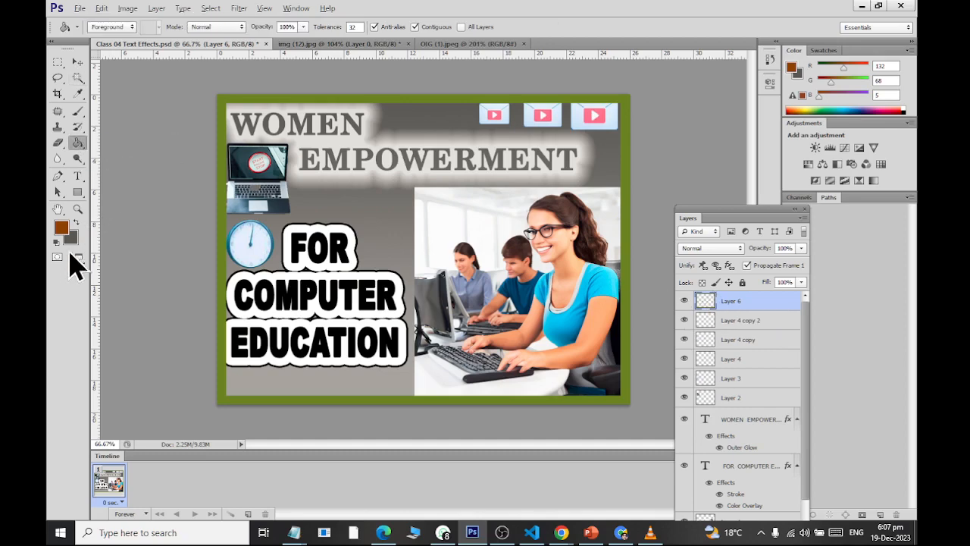
left_click(61, 227)
left_click_drag(277, 229, 152, 108)
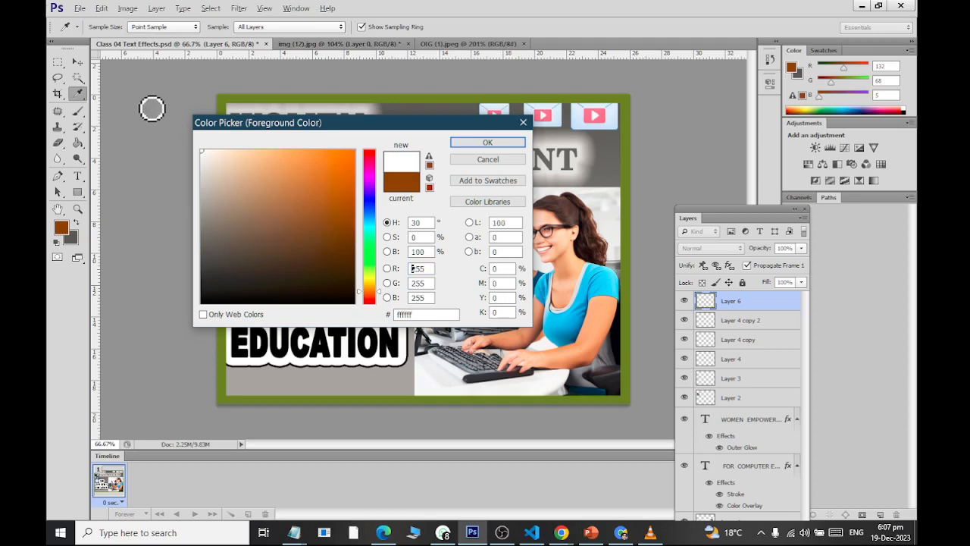
left_click(485, 143)
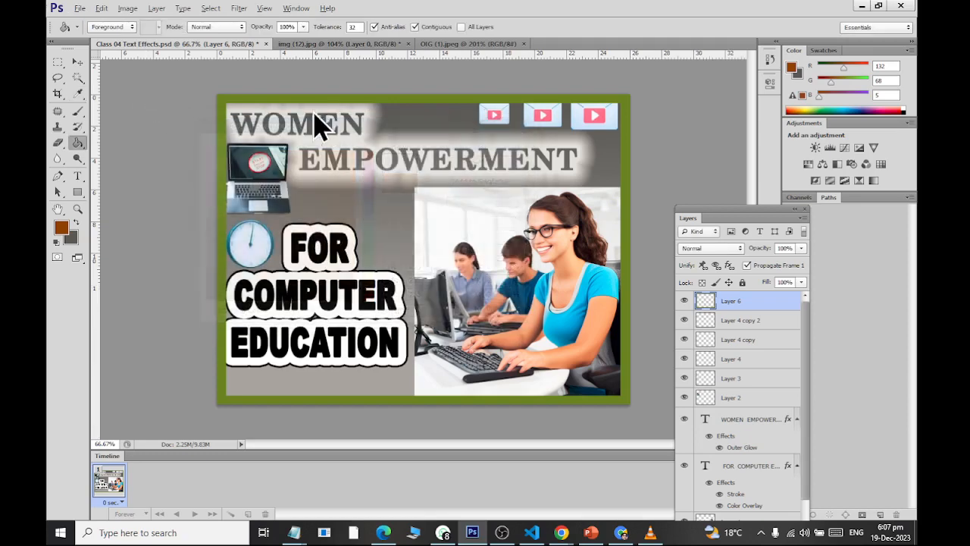
left_click(230, 109)
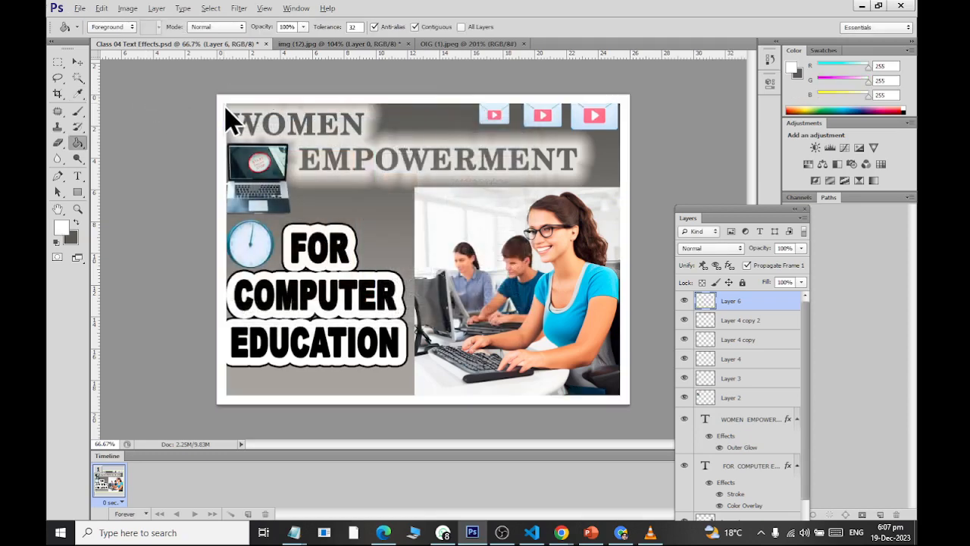
Step: Try a near-black border by filling the frame with #121110
left_click(62, 230)
left_click(224, 289)
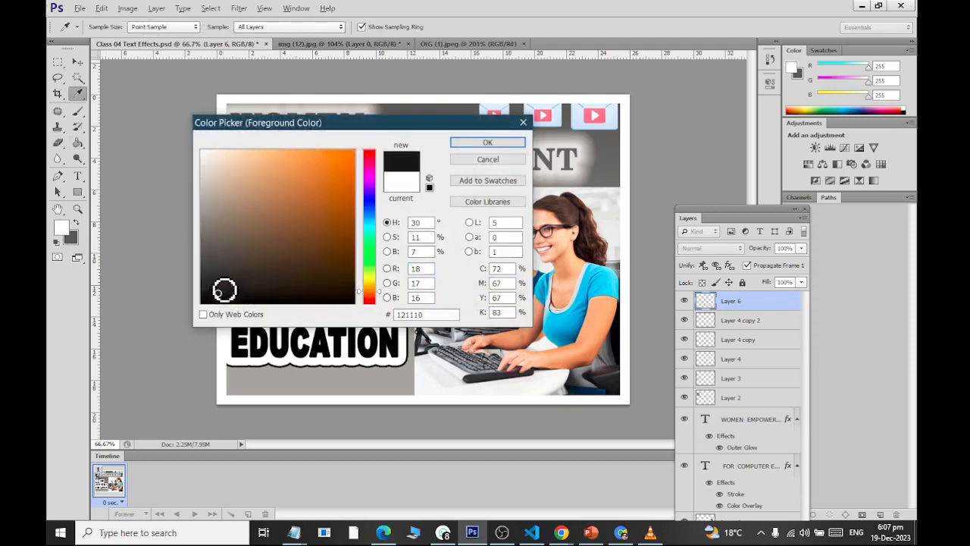
left_click(485, 144)
left_click(213, 381)
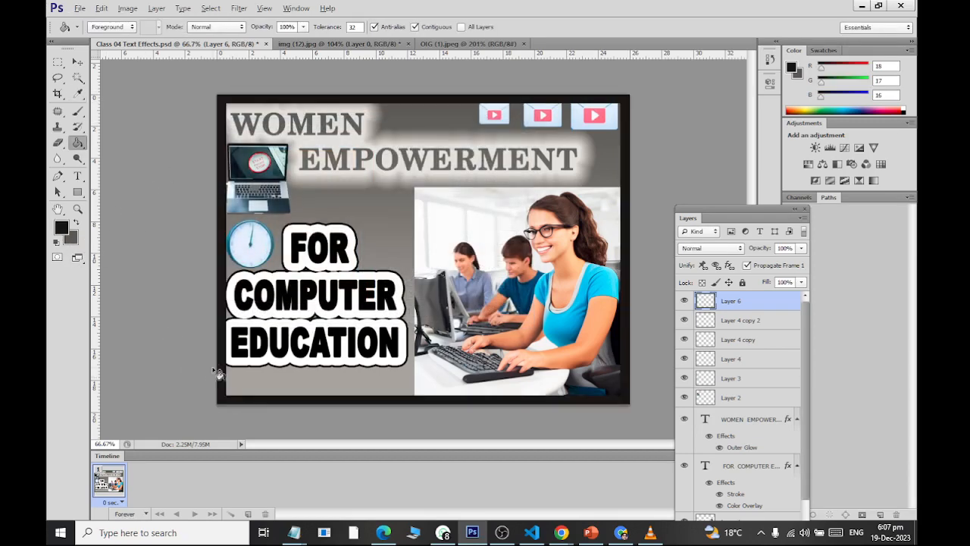
Step: Try a rust-brown border by filling the frame with #883508
left_click(64, 230)
left_click(372, 295)
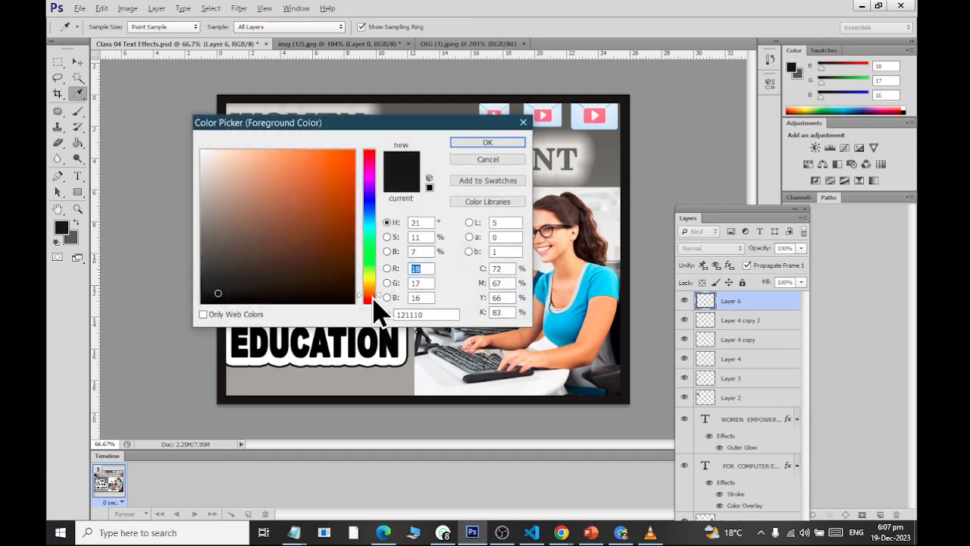
left_click(347, 221)
left_click(486, 143)
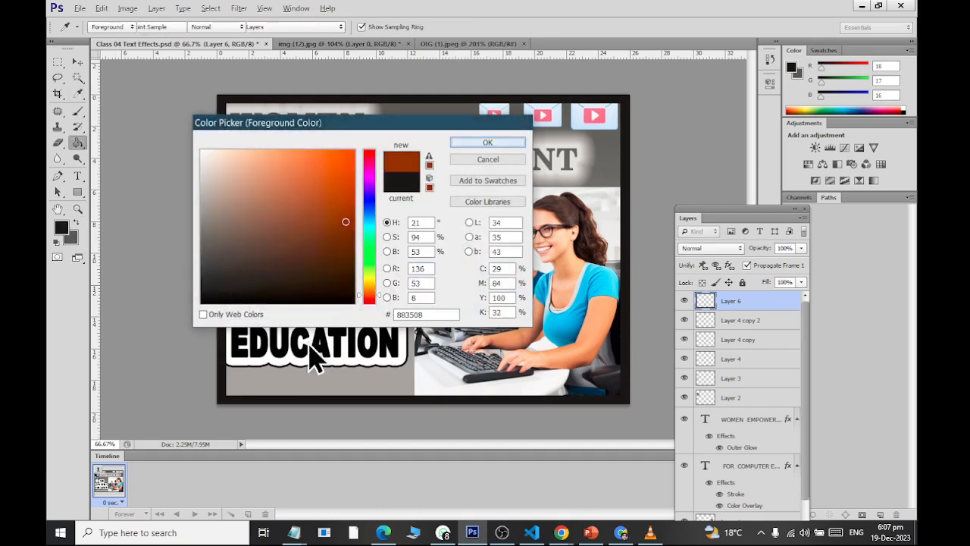
left_click(257, 401)
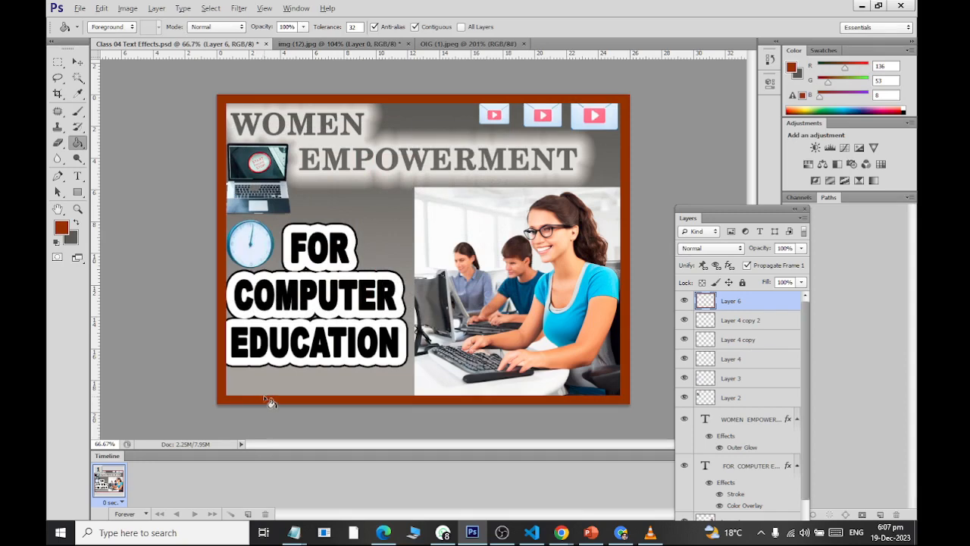
Step: Fill the border frame with bright sky blue, #20bffa
left_click(62, 228)
mouse_move(371, 220)
left_mouse_down()
mouse_move(370, 235)
mouse_move(369, 221)
left_mouse_up()
left_click(351, 201)
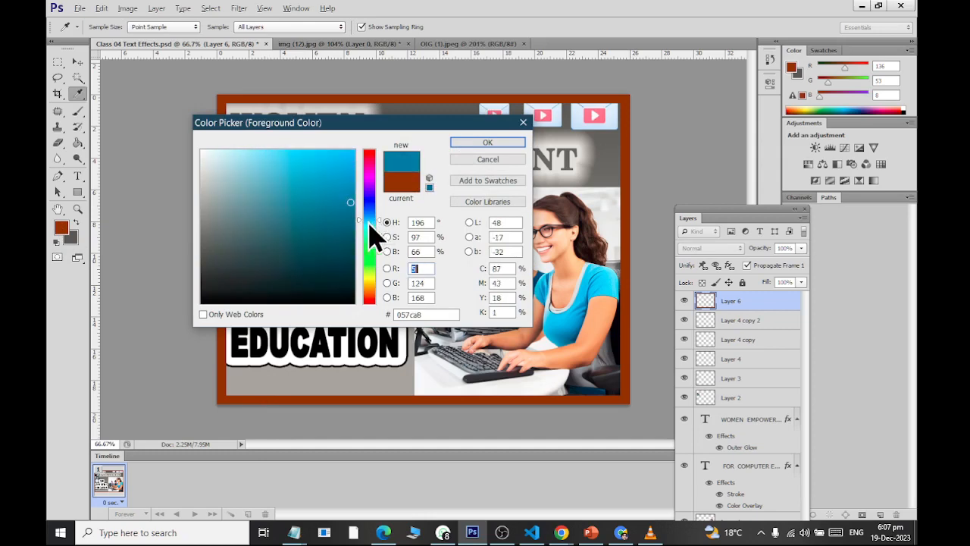
left_click_drag(345, 158, 345, 156)
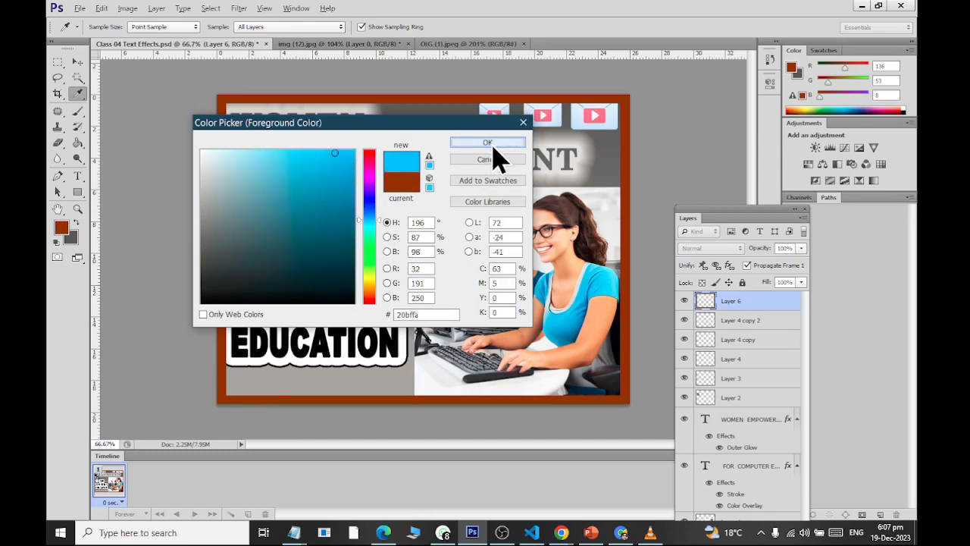
left_click(489, 143)
left_click(243, 100)
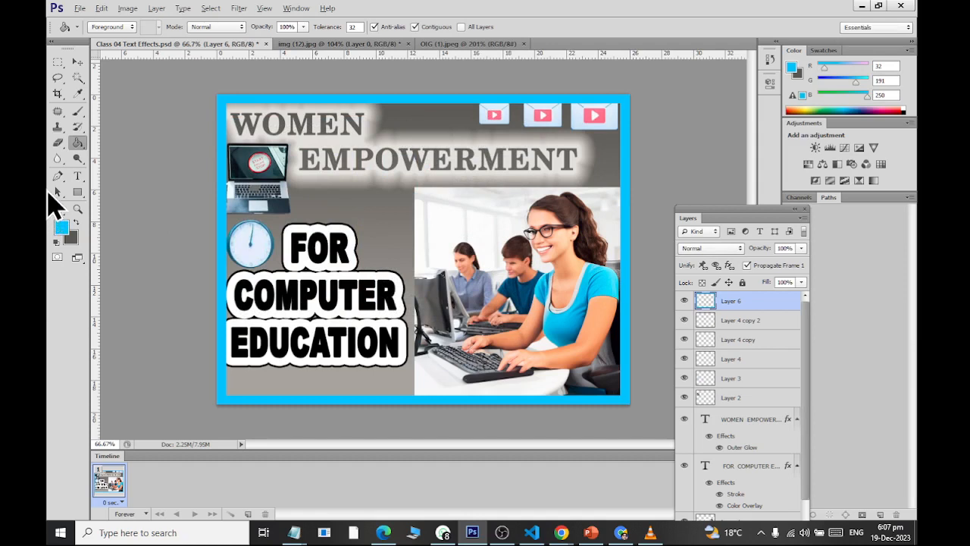
Step: Toggle the visibility of the blue border layer to compare the banner with and without it
left_click(83, 66)
left_click(686, 302)
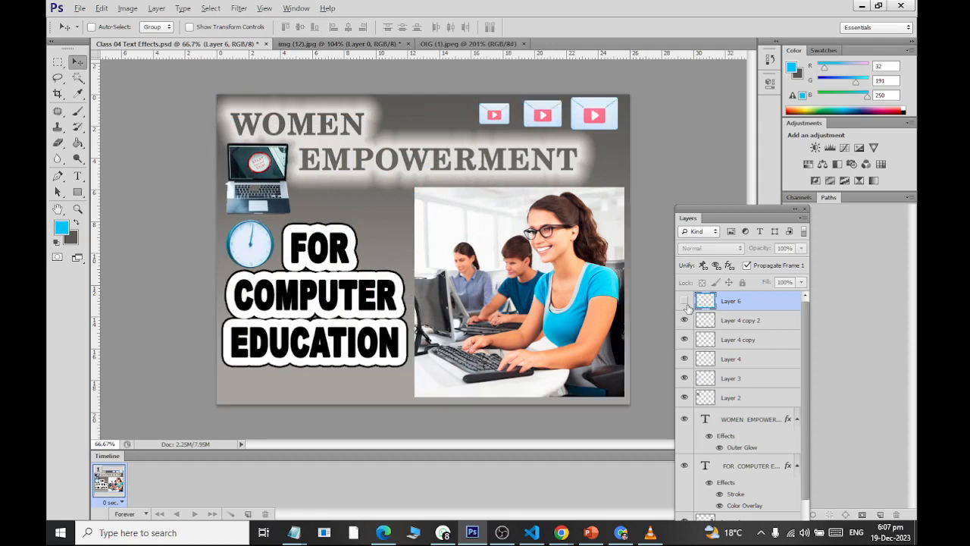
left_click(686, 303)
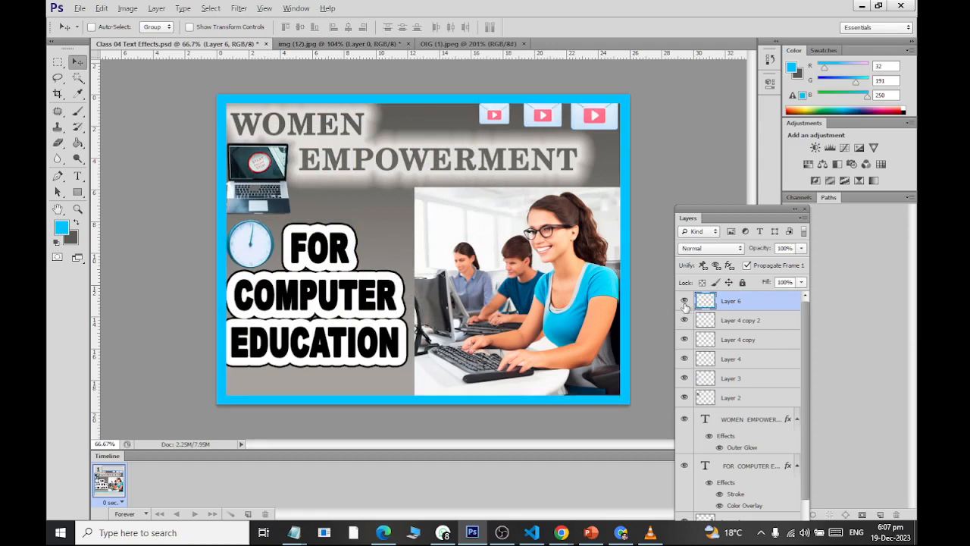
Step: Select the three envelope layers together and shift them down, clear of the border's upper edge
left_click(747, 322)
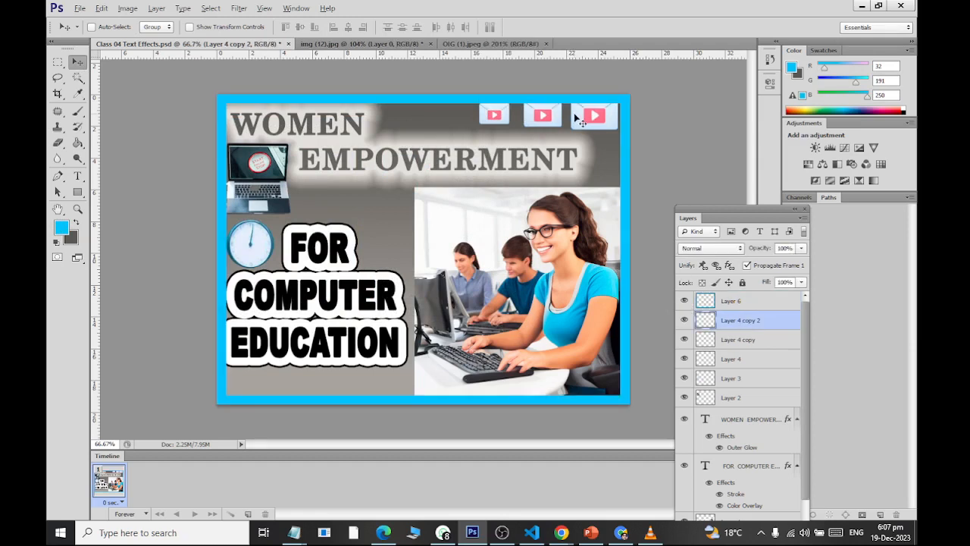
left_click(772, 359, "shift")
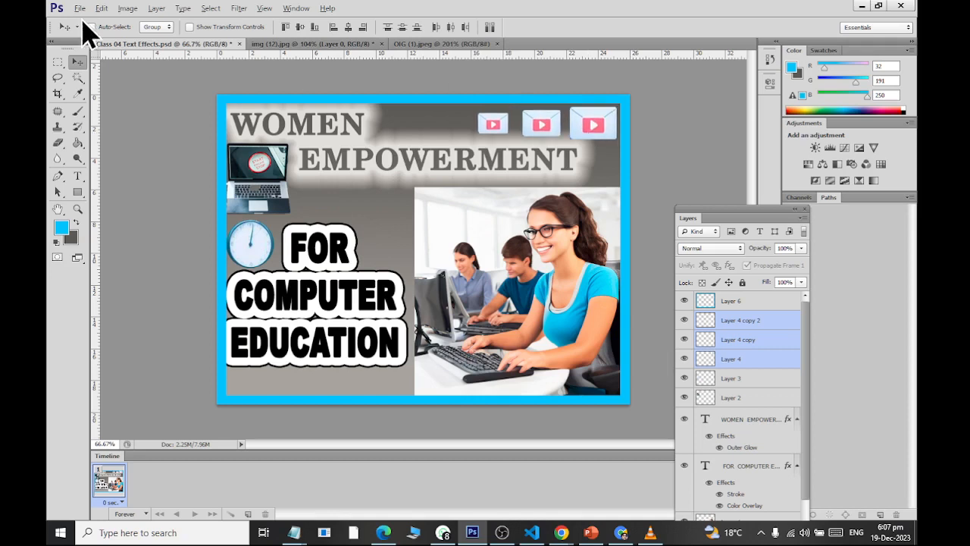
Step: Identify the laptop's layer by toggling visibility, and nudge the laptop on Layer 2 about 10 px right, away from the border
left_click(683, 384)
left_click(684, 400)
left_click(684, 401)
left_click(726, 399)
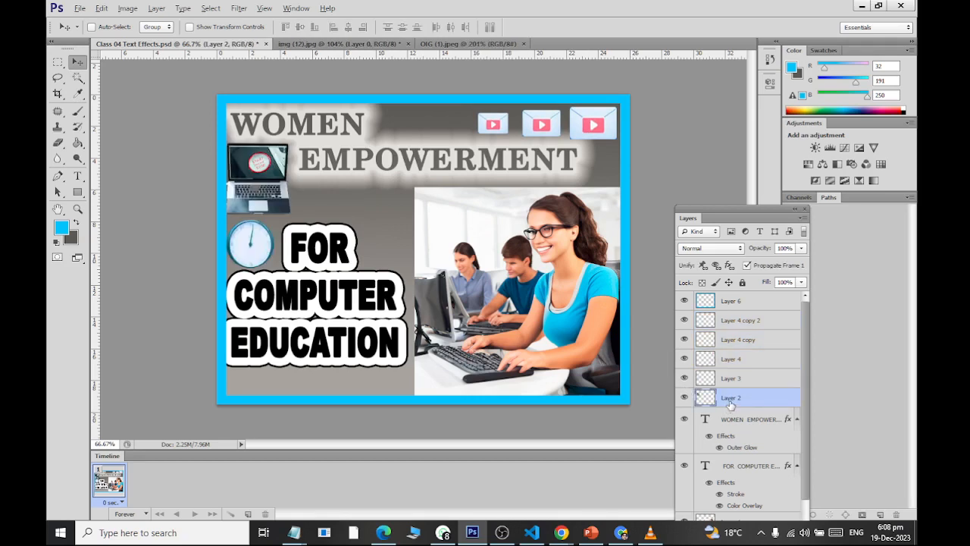
key("Right")
key("Right")
key("Right")
key("Right")
key("Right")
key("Right")
key("Right")
key("Right")
key("Right")
key("Right")
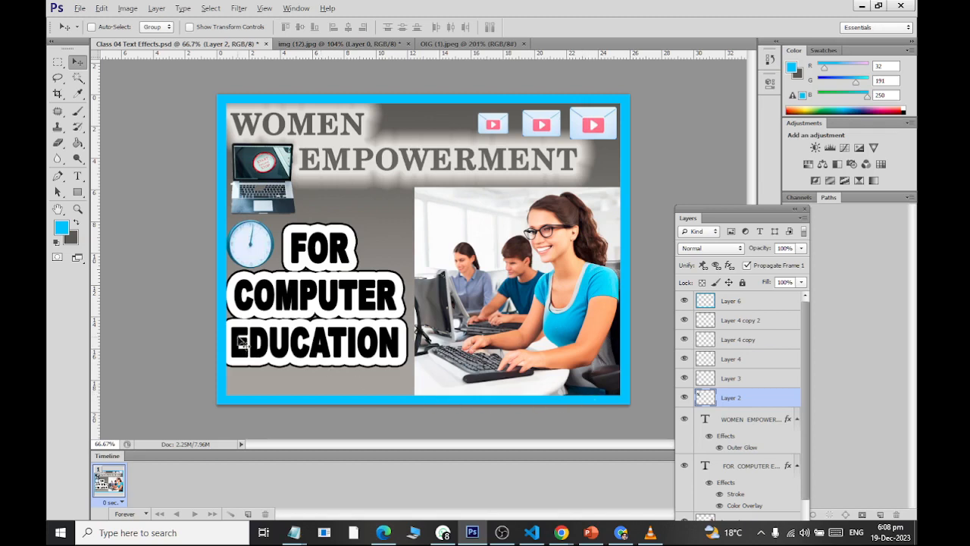
Step: Nudge the FOR COMPUTER EDUCATION text layer about 11 px right, away from the blue border, and save the document
scroll(760, 398, "down", 1)
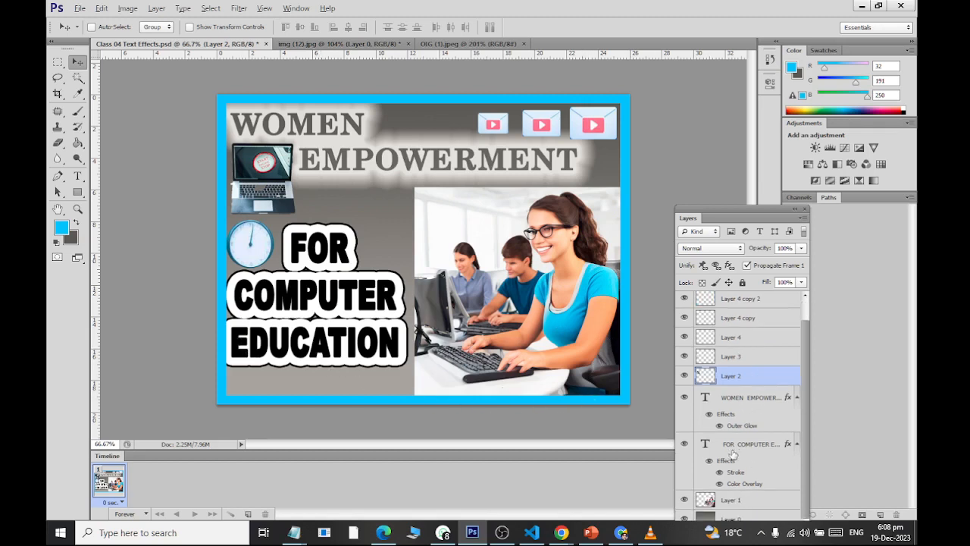
left_click(685, 445)
left_click(685, 446)
left_click(733, 450)
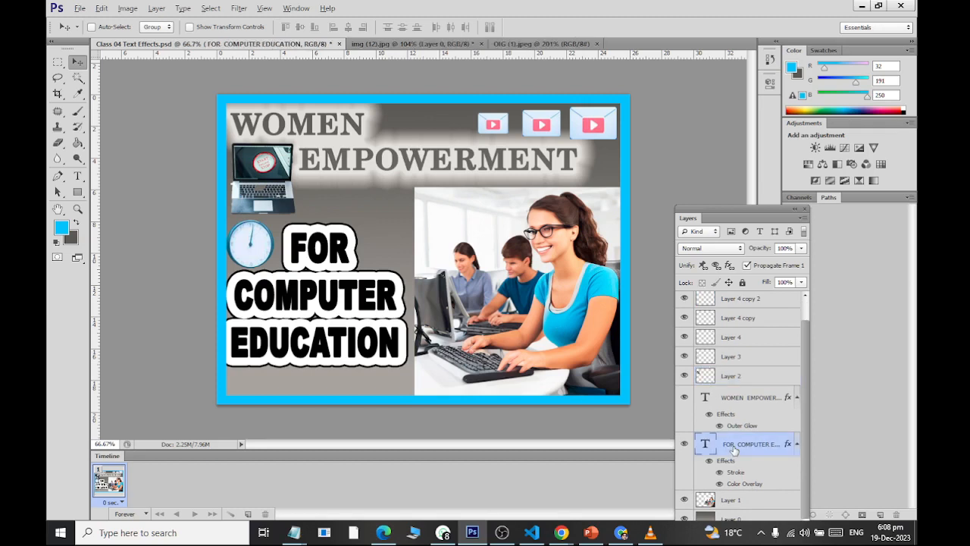
key("Right")
key("Right")
key("Right")
key("Right")
key("Right")
key("Right")
key("Right")
key("Right")
key("Right")
key("Right")
key("Right")
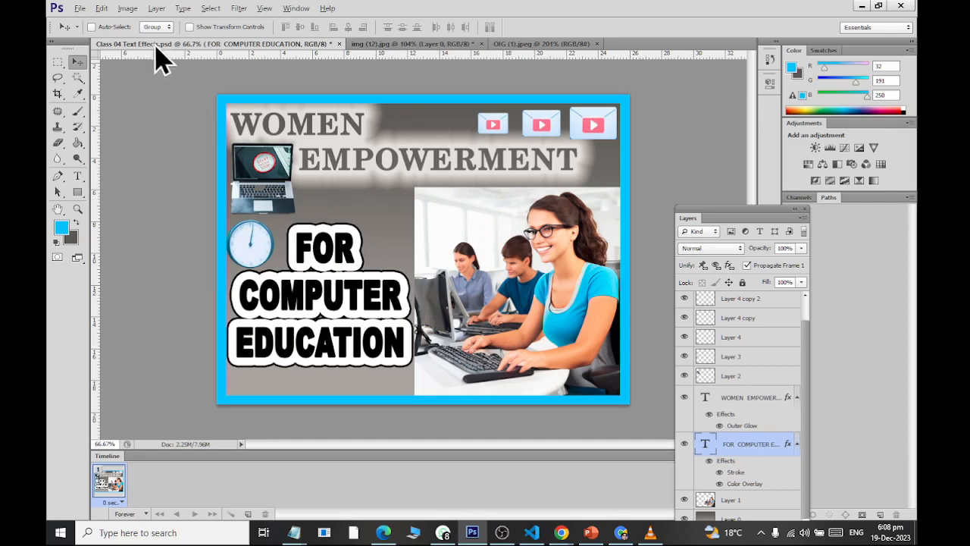
left_click(79, 9)
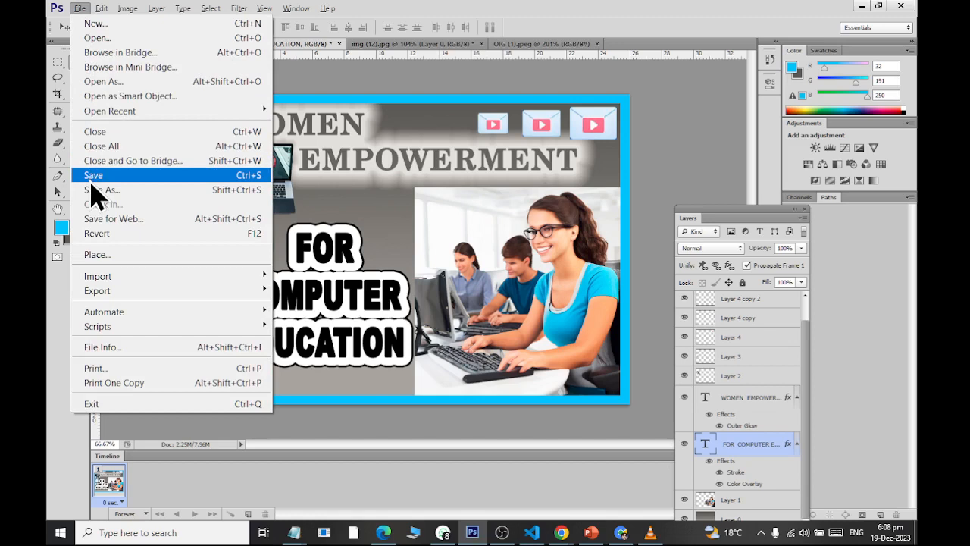
left_click(91, 181)
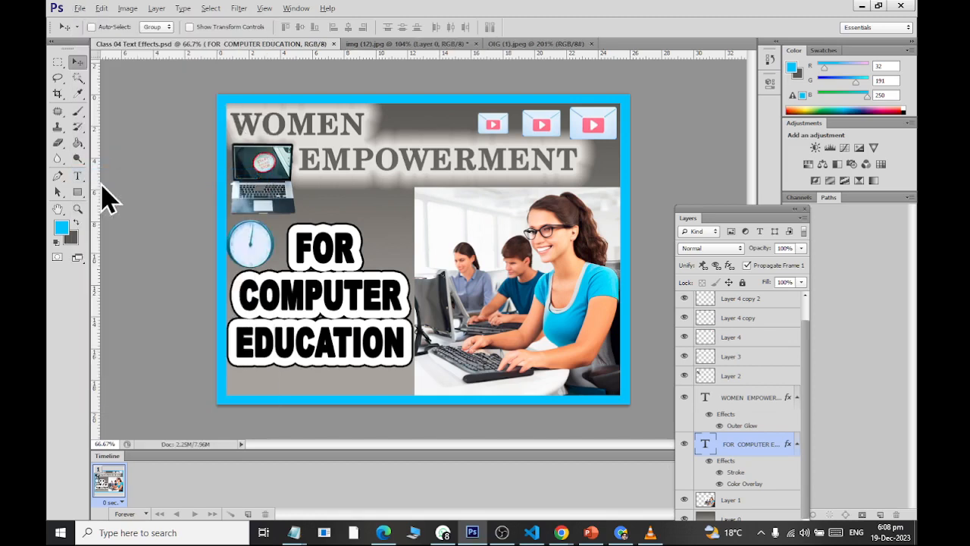
mouse_move(78, 79)
left_mouse_down()
mouse_move(98, 95)
mouse_move(117, 94)
mouse_move(95, 86)
left_mouse_up()
left_click_drag(63, 68, 104, 93)
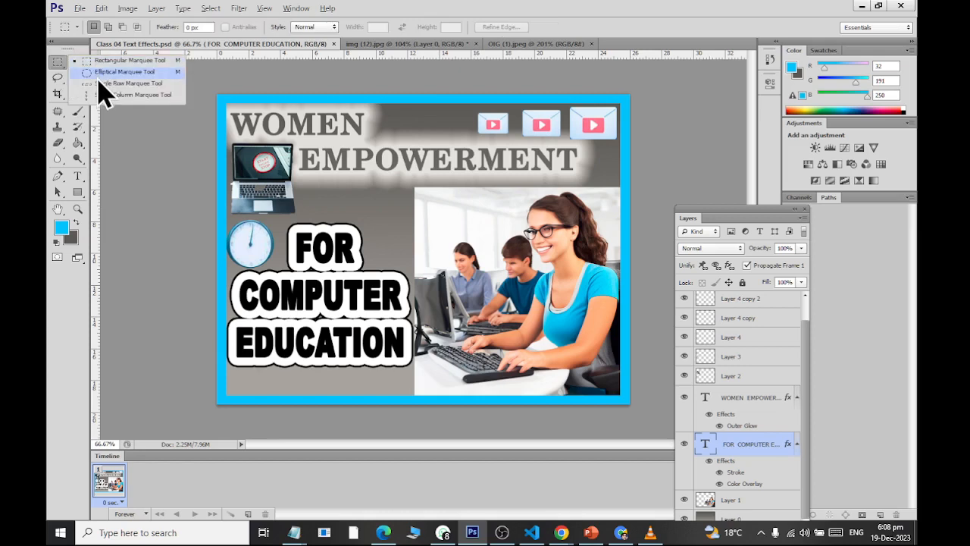
left_click(58, 67)
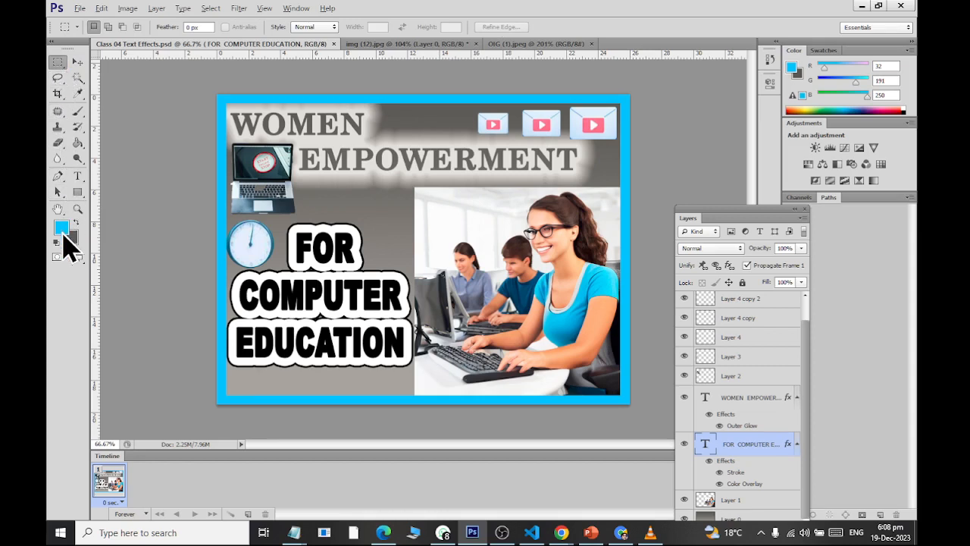
left_click_drag(78, 146, 79, 146)
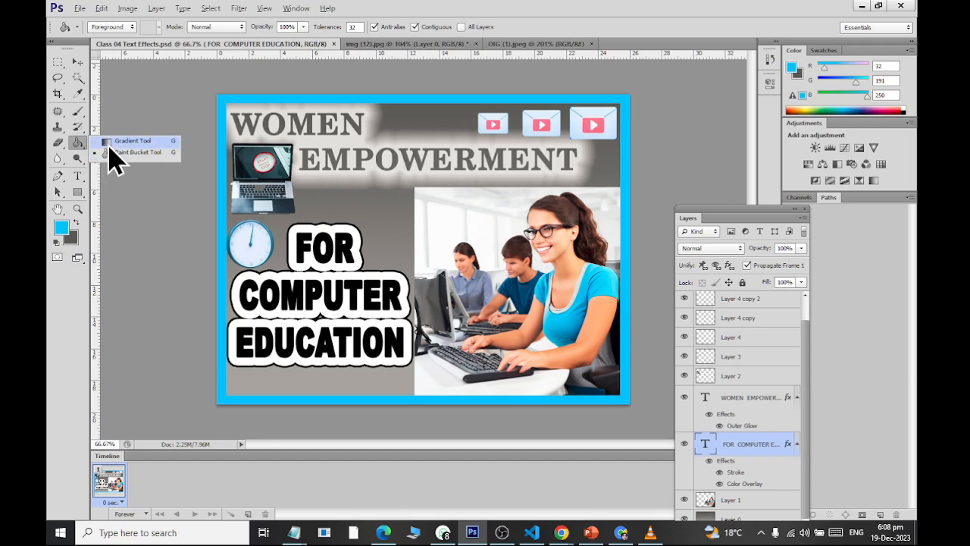
left_click(78, 144)
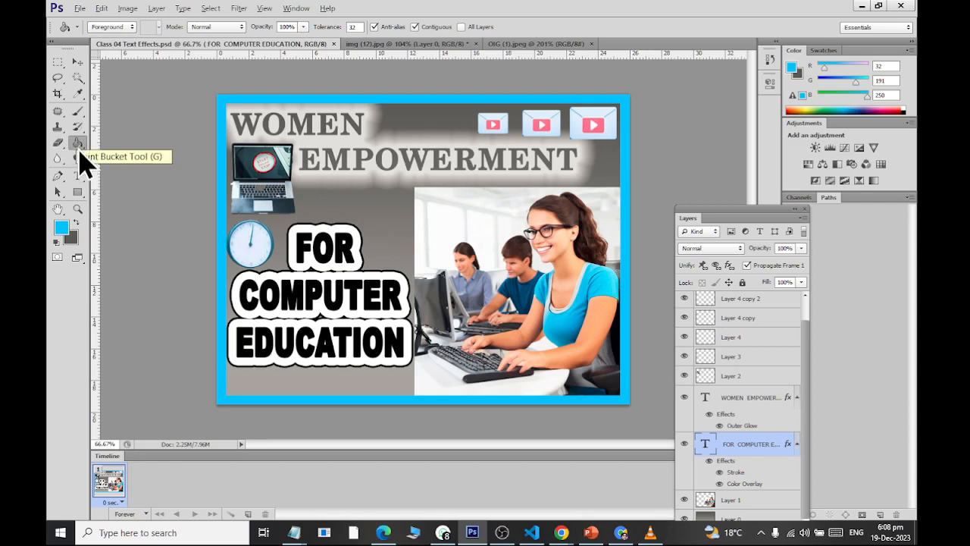
scroll(771, 341, "up", 1)
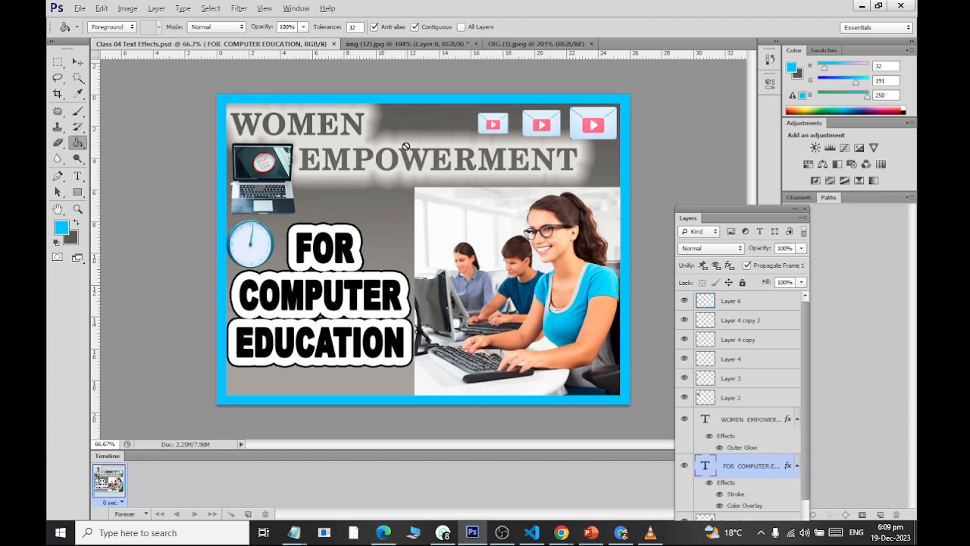
Step: Save a PNG copy of the banner as Class 04 Text Effects.png in the Pictures library
left_click(79, 8)
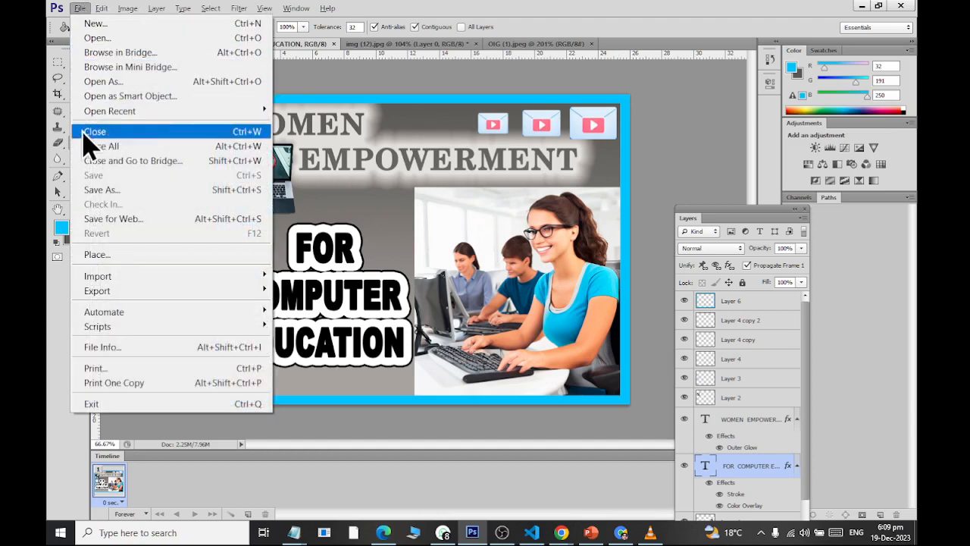
left_click(88, 189)
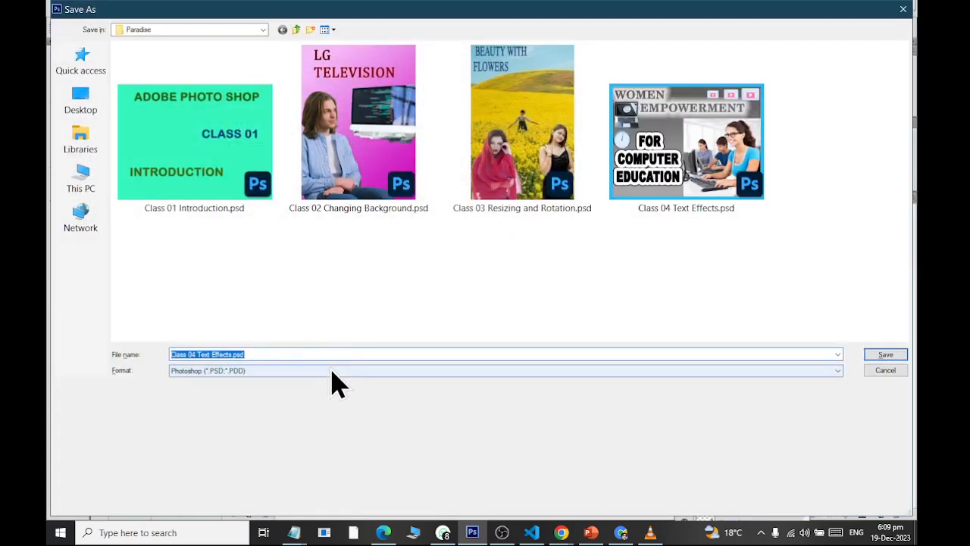
left_click(330, 370)
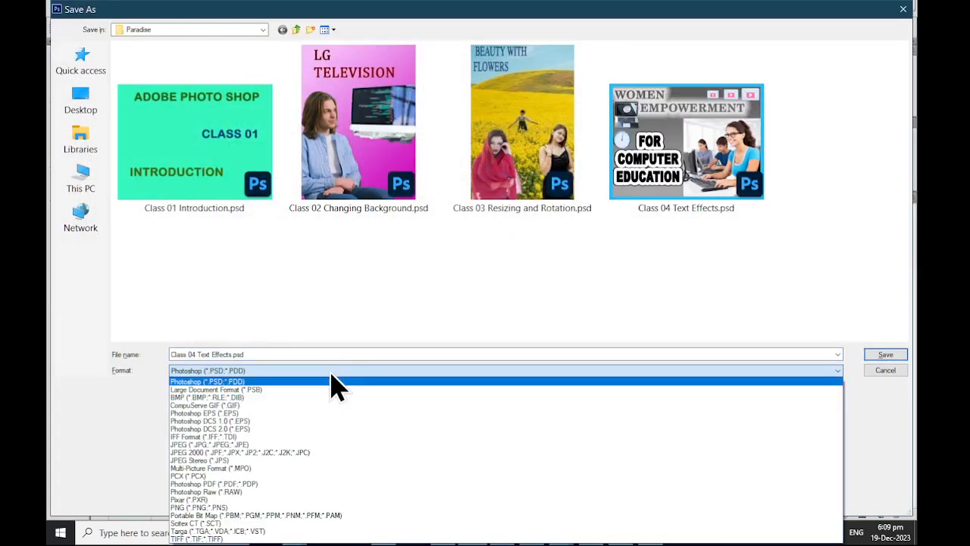
left_click(311, 507)
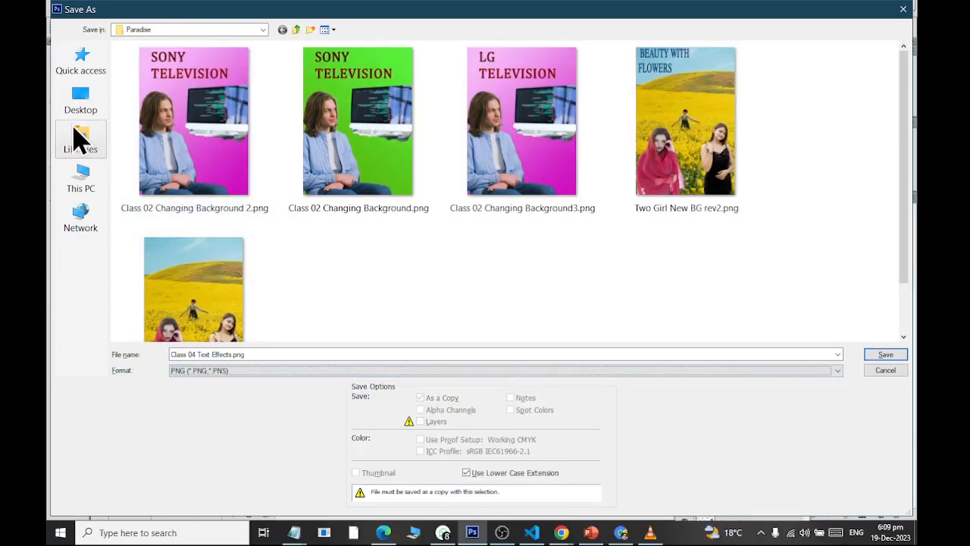
left_click(74, 140)
double_click(639, 64)
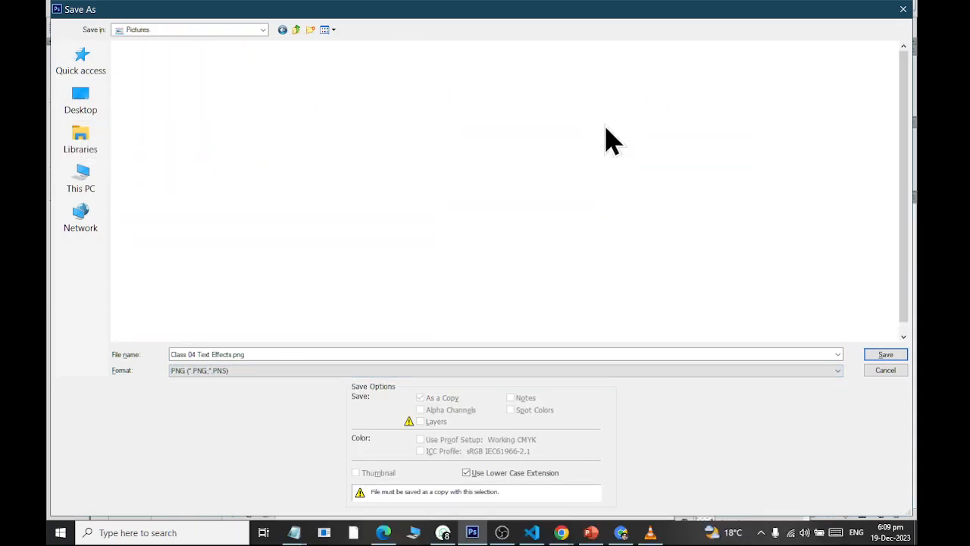
triple_click(277, 354)
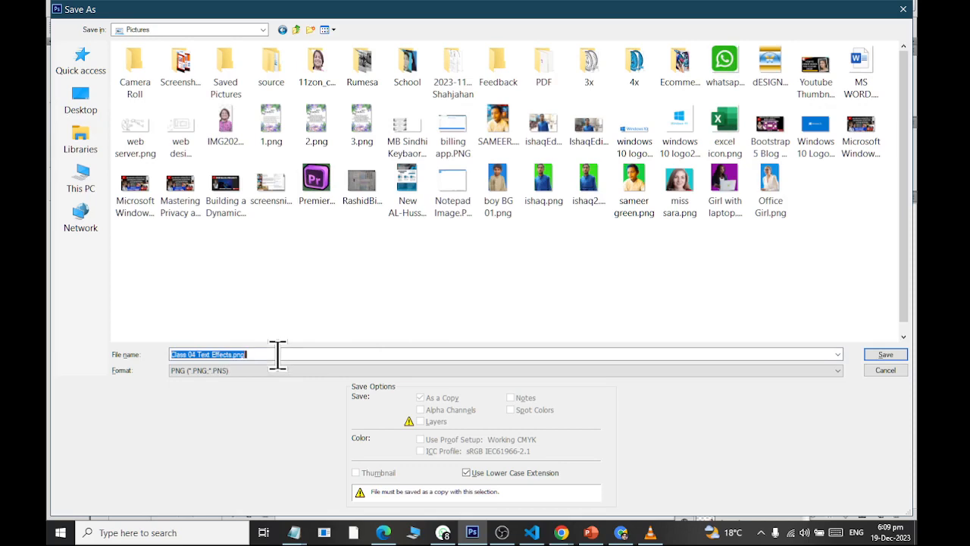
left_click(887, 355)
left_click(519, 166)
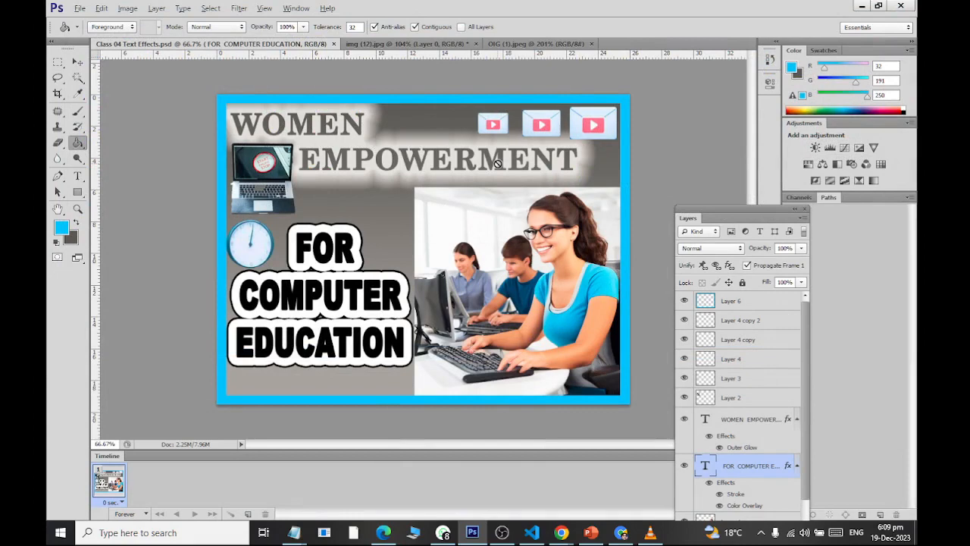
Step: Close the banner document and browse for a file to open in the Paradise folder under Documents
left_click(333, 43)
left_click(80, 8)
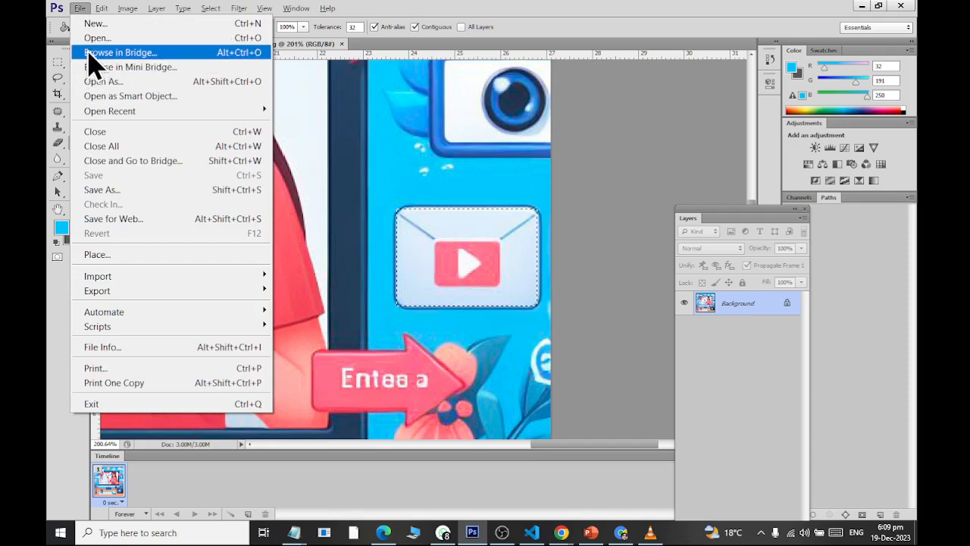
left_click(89, 39)
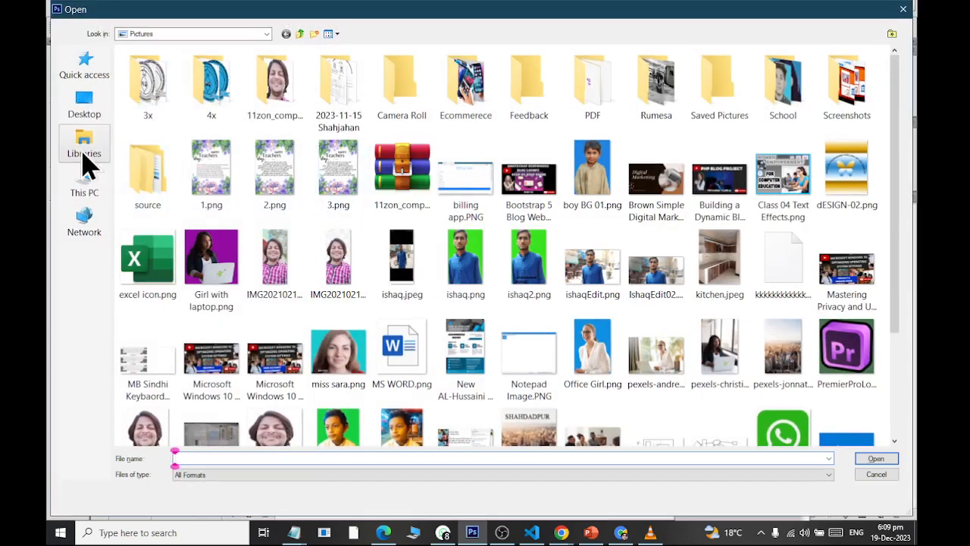
left_click(83, 150)
double_click(296, 83)
left_click(301, 157)
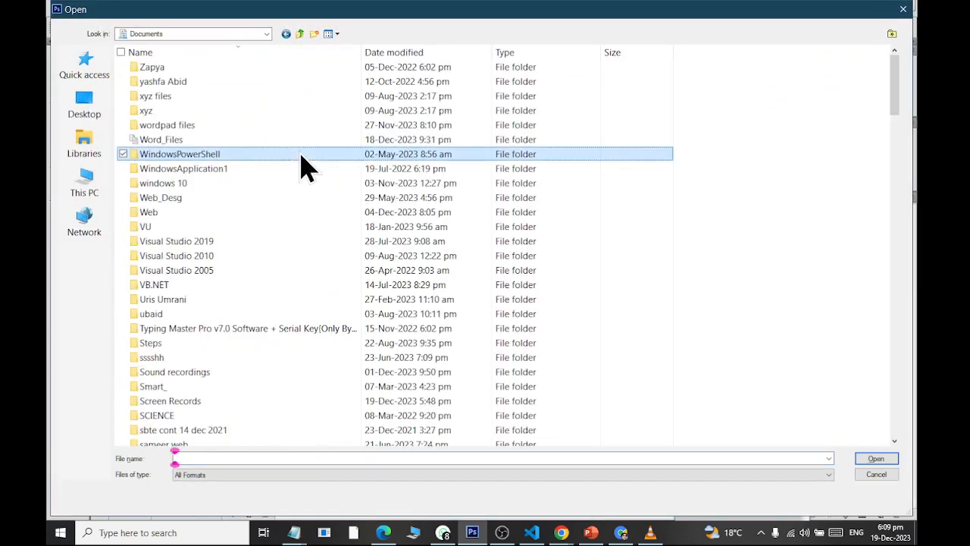
type("ps")
key("Return")
type("par")
key("Return")
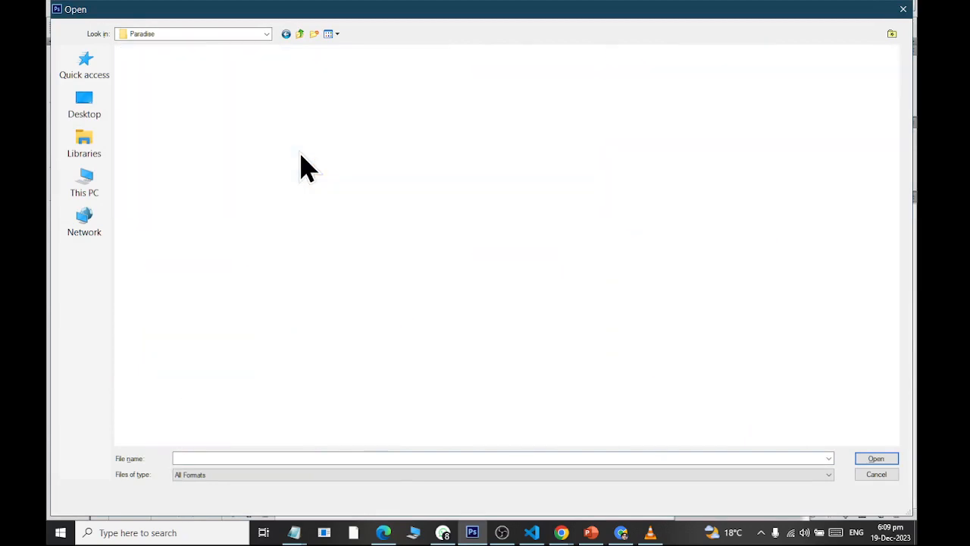
Step: Show the folder's files as extra large icons and open Class 04 Text Effects.psd
left_click(333, 33)
left_click(360, 52)
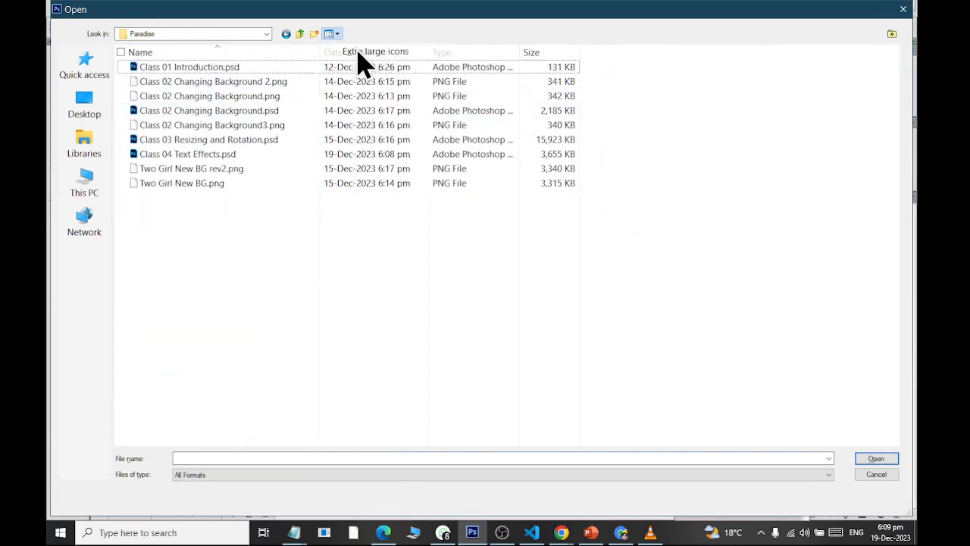
scroll(595, 314, "down", 3)
left_click(526, 290)
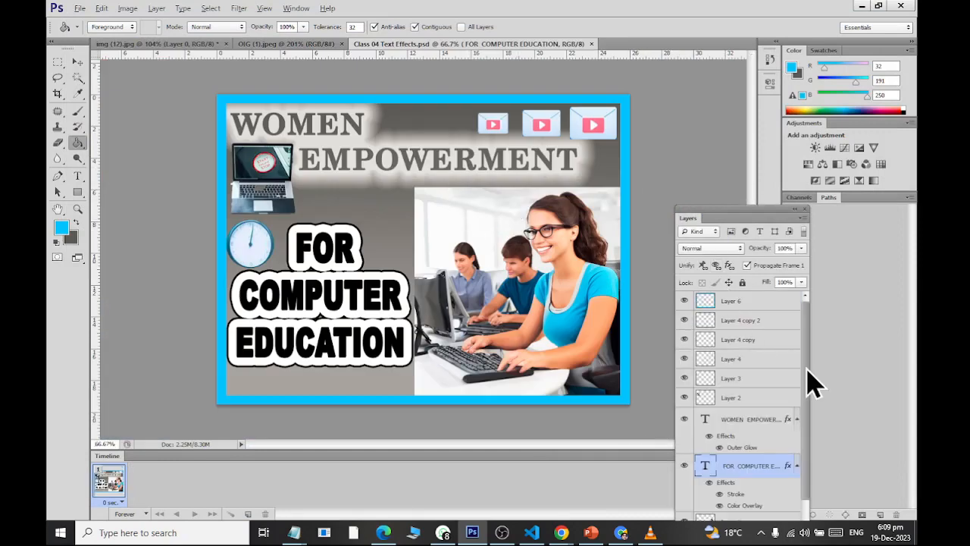
Step: Select the grey background on Layer 0 and switch to the Gradient tool
scroll(807, 370, "down", 2)
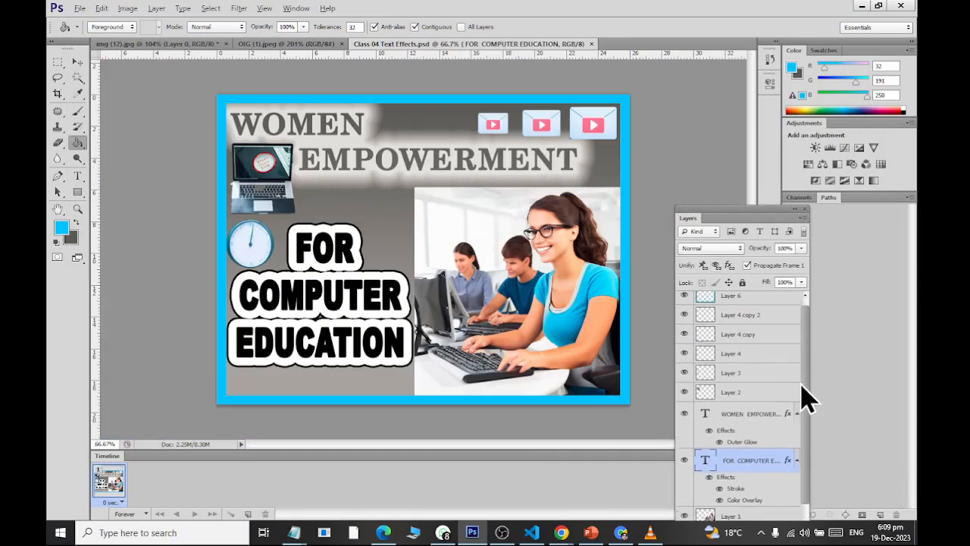
scroll(808, 400, "down", 1)
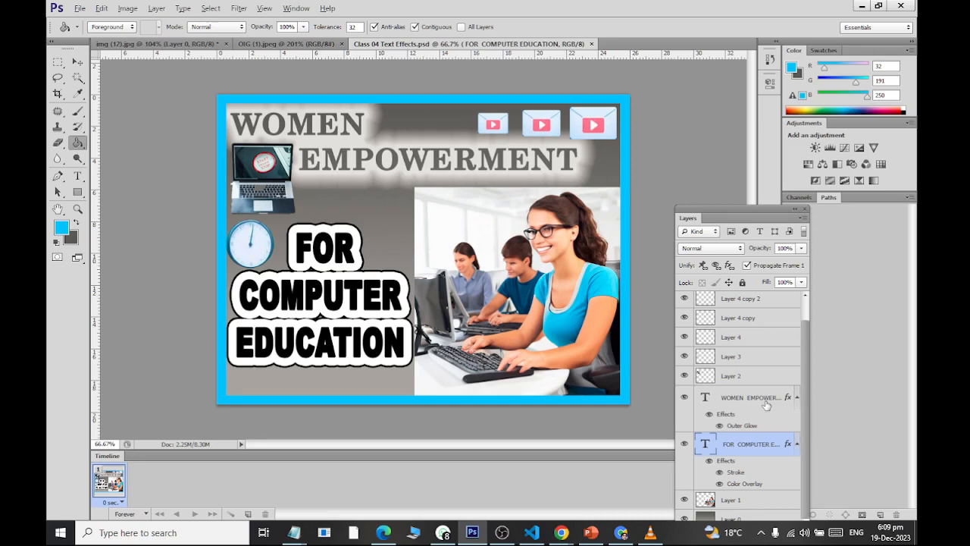
left_click(714, 518)
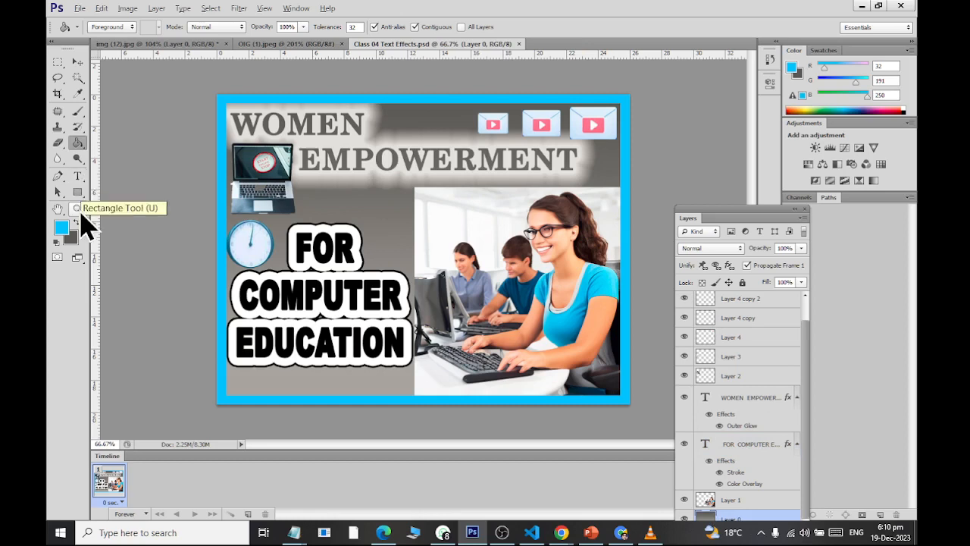
right_click(76, 144)
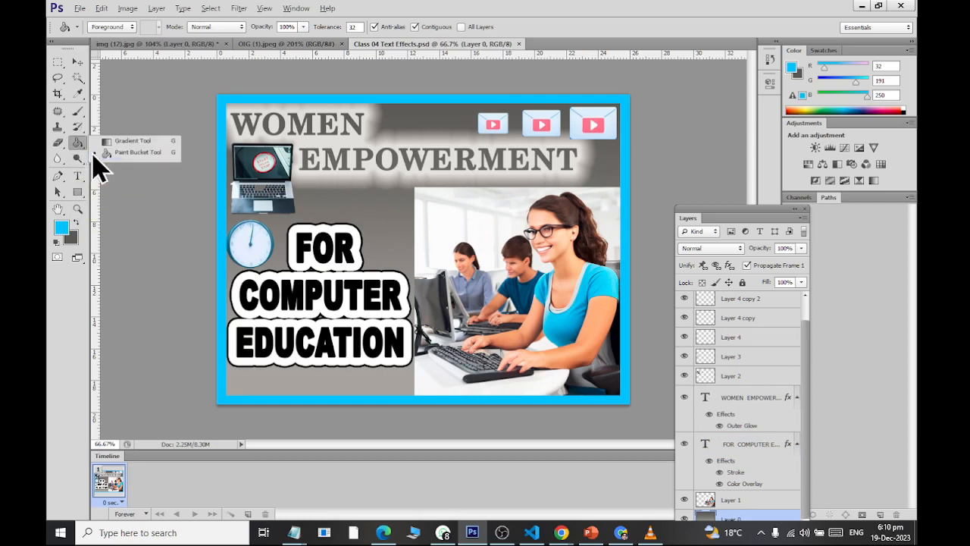
left_click(130, 140)
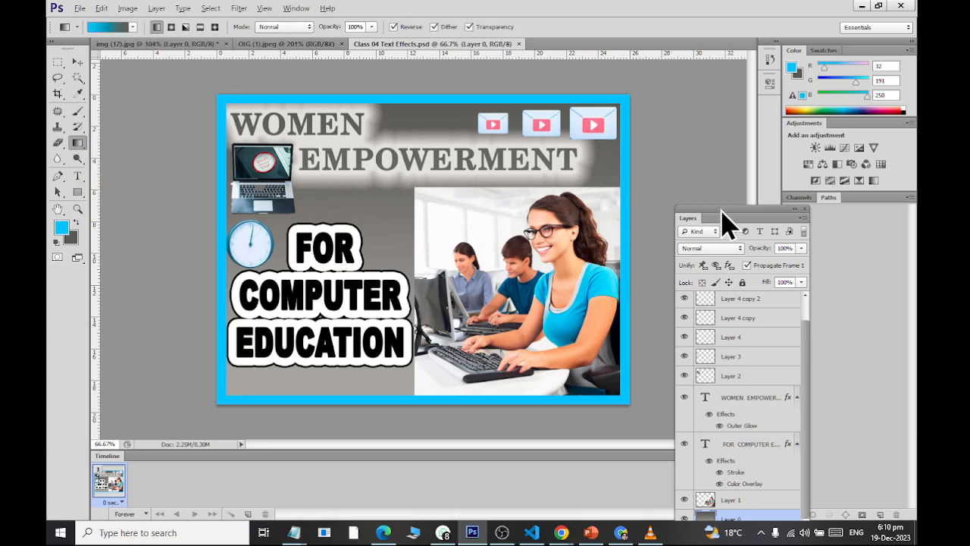
Step: Add a new empty layer directly above Layer 0 and hide Layer 0
left_click_drag(721, 210, 702, 121)
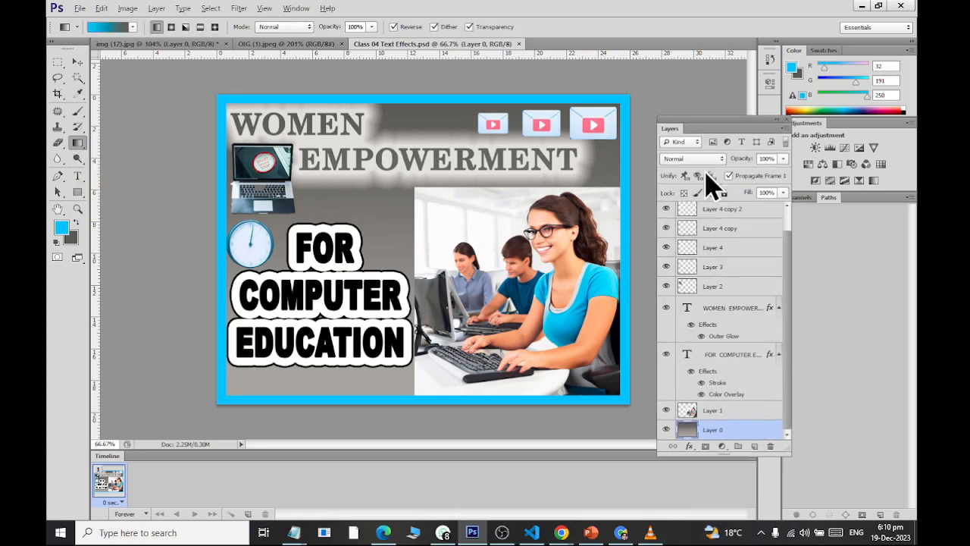
left_click(754, 447)
left_click(667, 430)
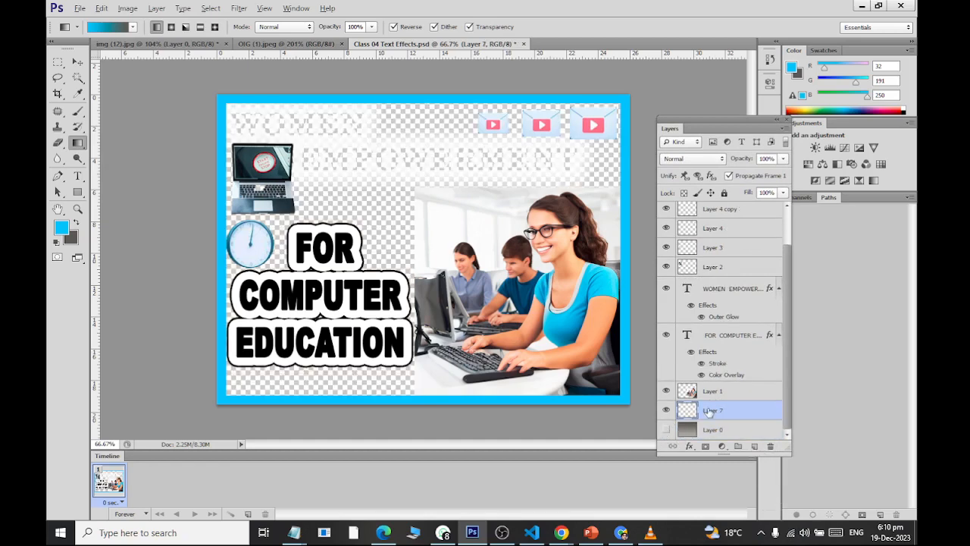
Step: Set the foreground colour to light pink, #ffa4f8, for the new background gradient
left_click(62, 227)
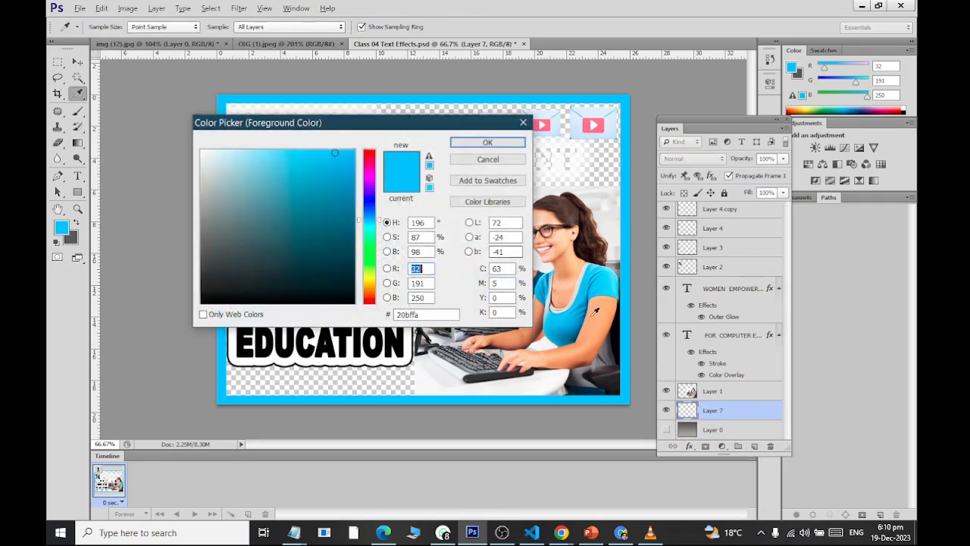
left_click(369, 289)
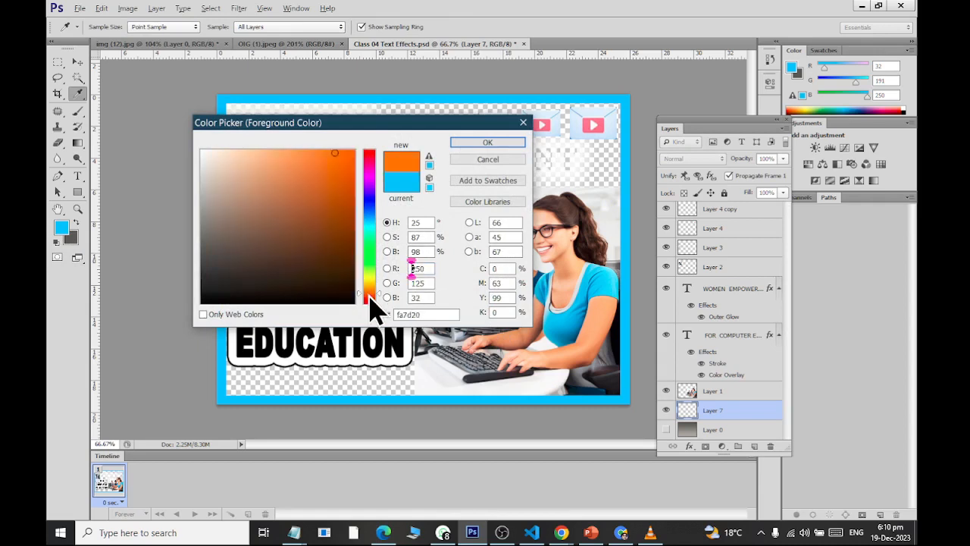
left_click(347, 205)
left_click_drag(364, 280, 371, 194)
left_click(256, 149)
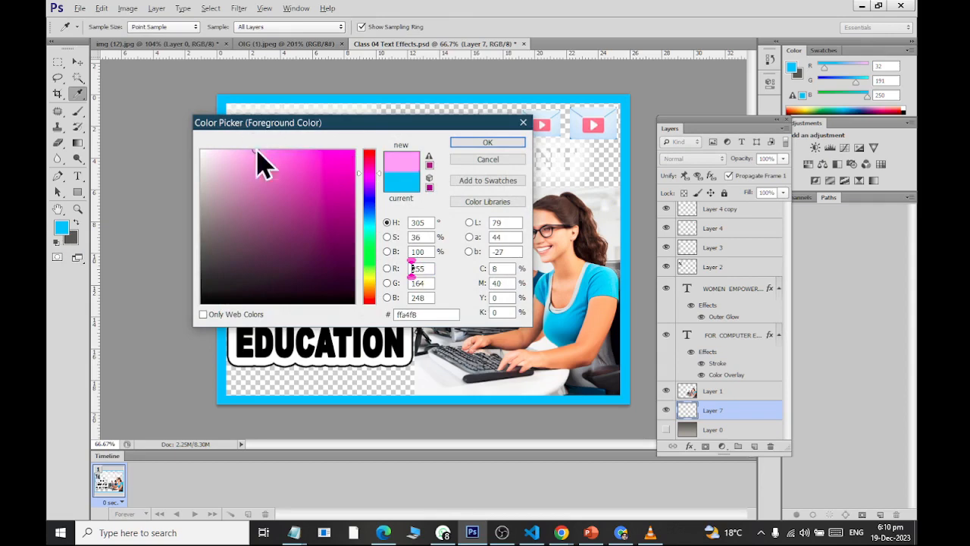
left_click(487, 142)
Step: Set the background colour to dark magenta, #be08c5, and fill Layer 7 with a vertical linear pink-to-magenta gradient
left_click(72, 240)
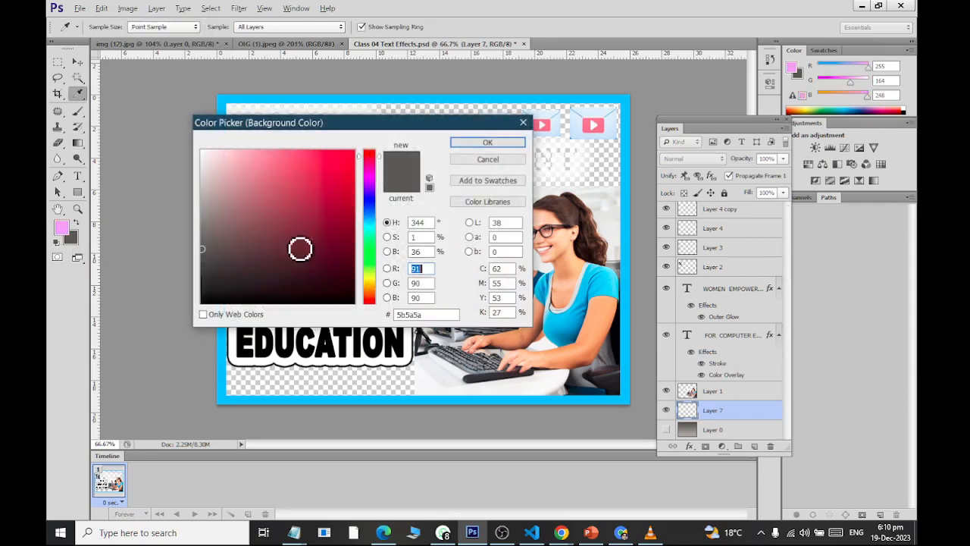
left_click_drag(350, 168, 347, 184)
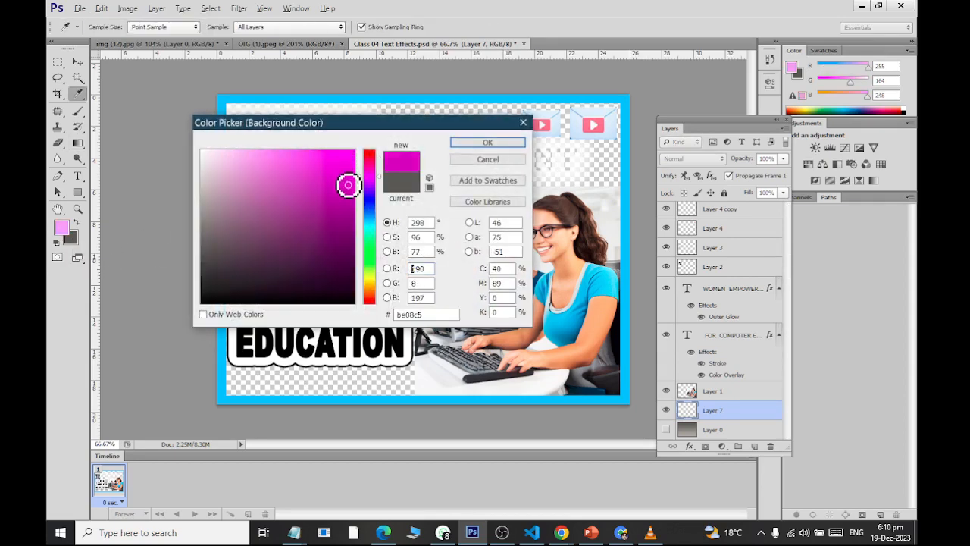
left_click(488, 143)
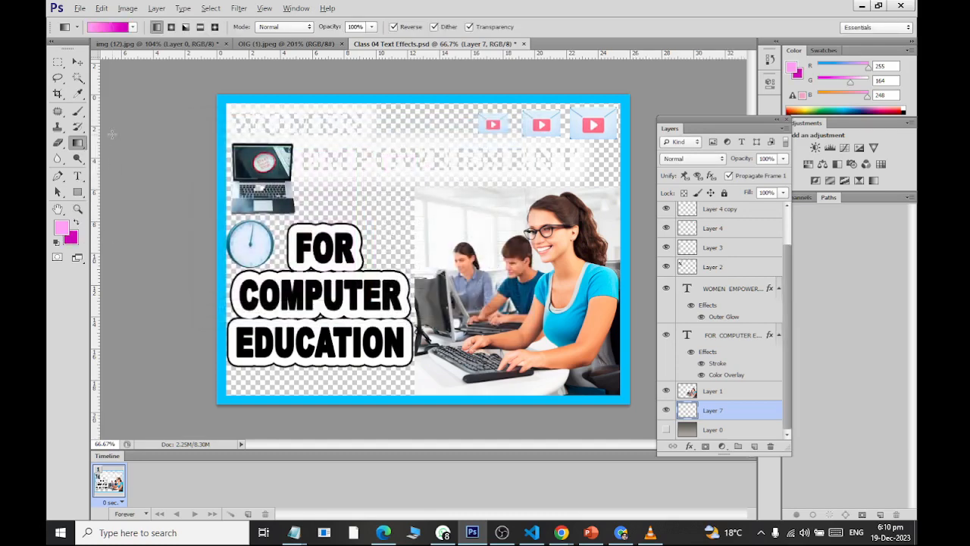
left_click_drag(365, 386, 349, 66)
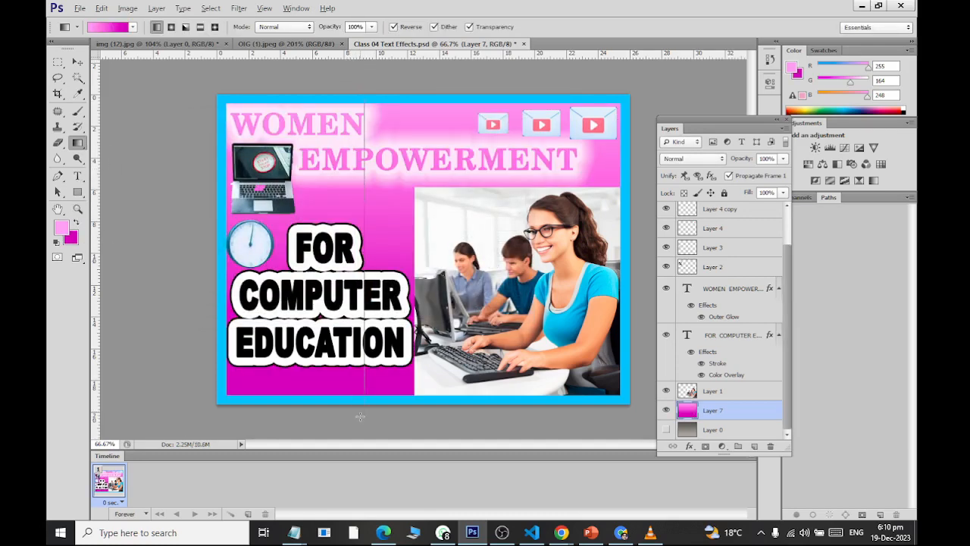
left_click_drag(360, 416, 360, 410)
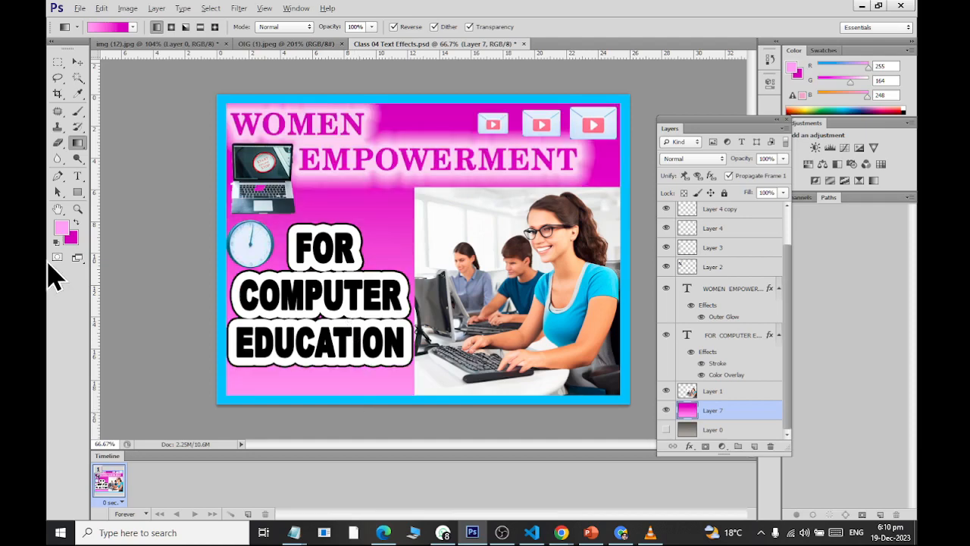
Step: Set the foreground colour to a brighter pink, #f44be6, for the background gradient
key("i")
left_click(62, 229)
left_click(308, 157)
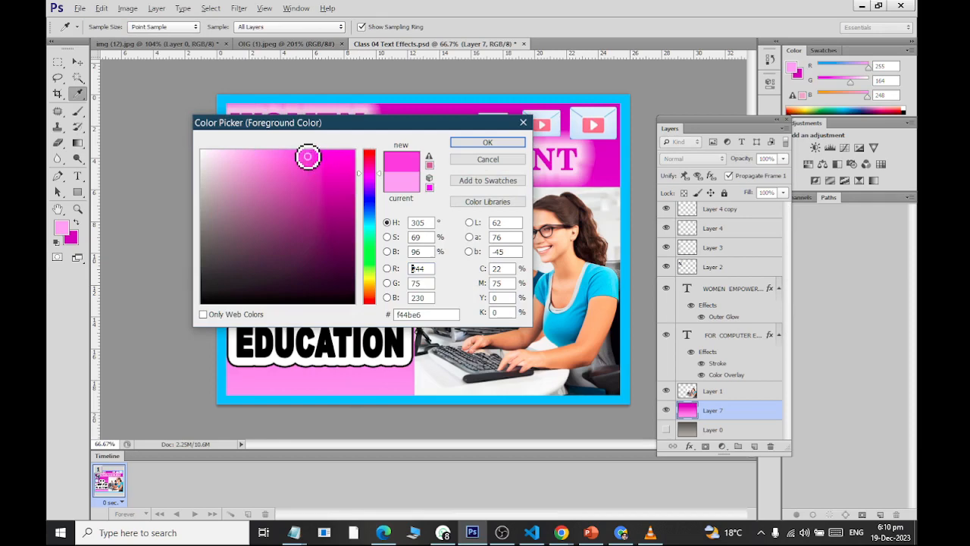
left_click(517, 145)
Step: Try the new pink and magenta as a vertical linear gradient and as a diagonal one on Layer 7
key("g")
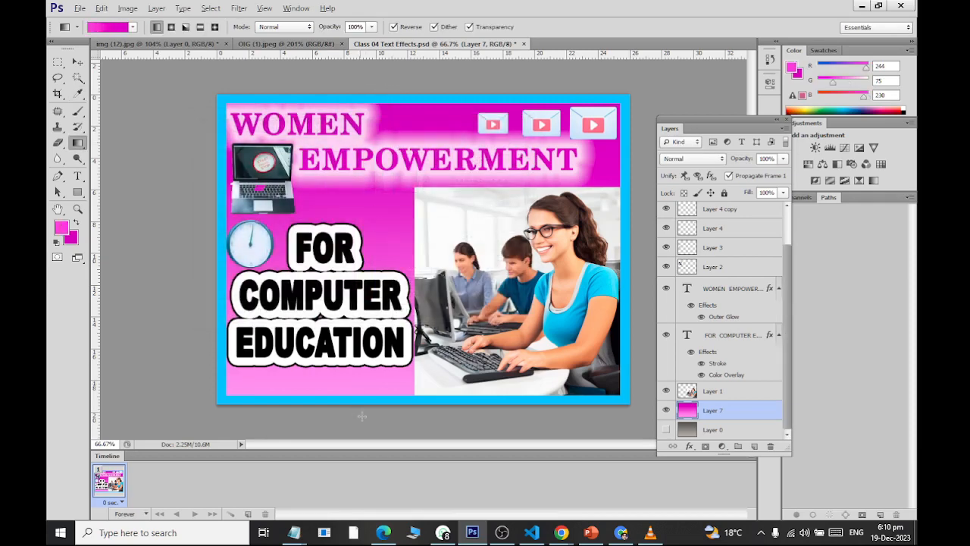
left_click_drag(362, 416, 361, 407)
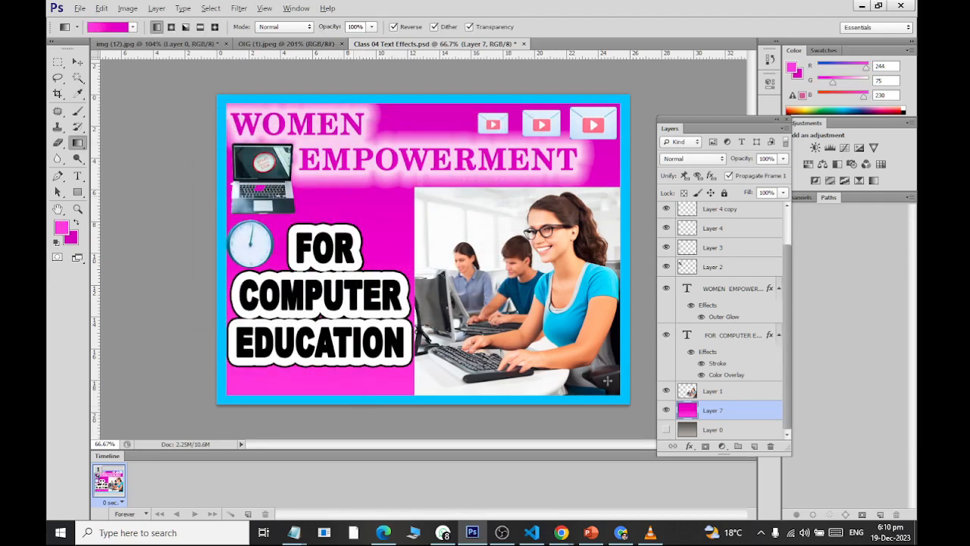
left_click_drag(608, 381, 628, 424)
Step: Fill Layer 7 with a radial pink-magenta gradient with Reverse turned off, and save the document
left_click(171, 27)
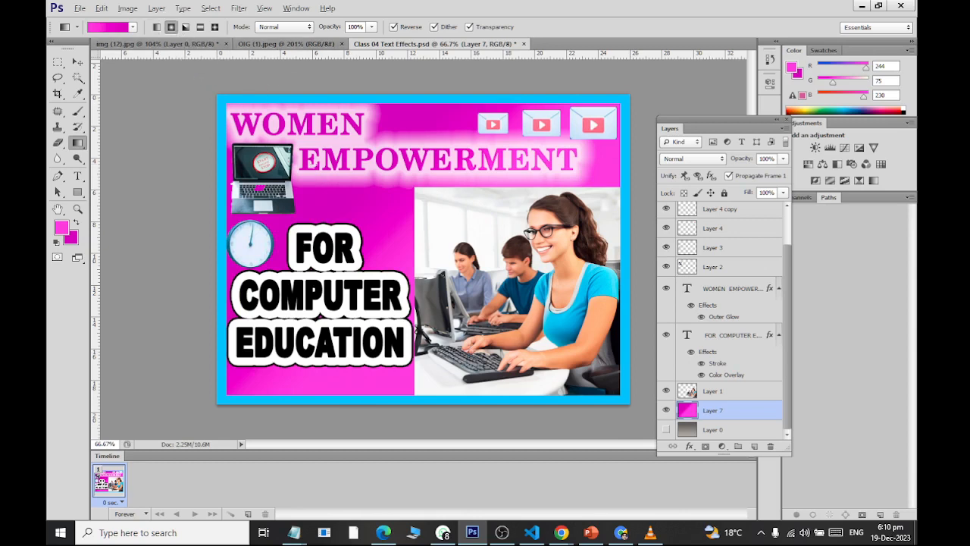
left_click_drag(367, 191, 536, 402)
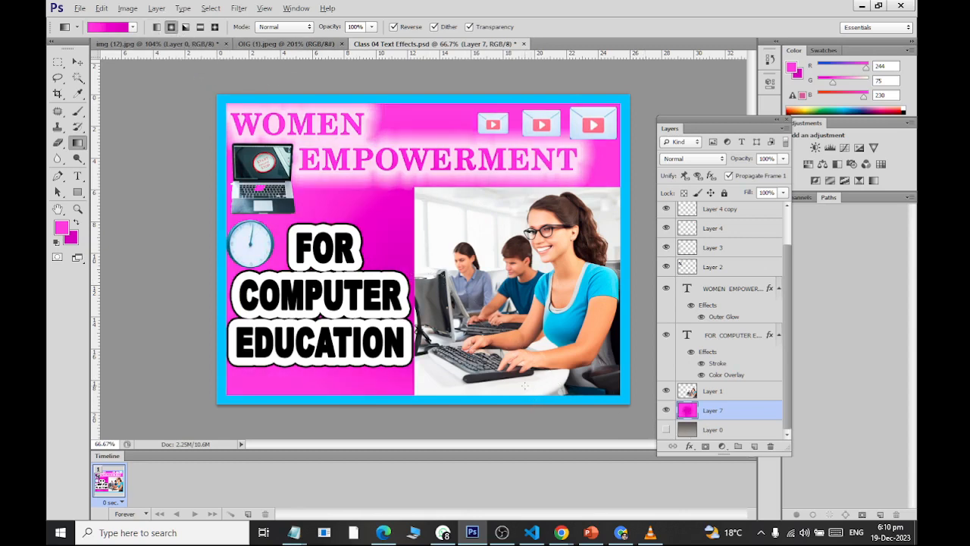
left_click(394, 26)
left_click_drag(289, 236, 232, 236)
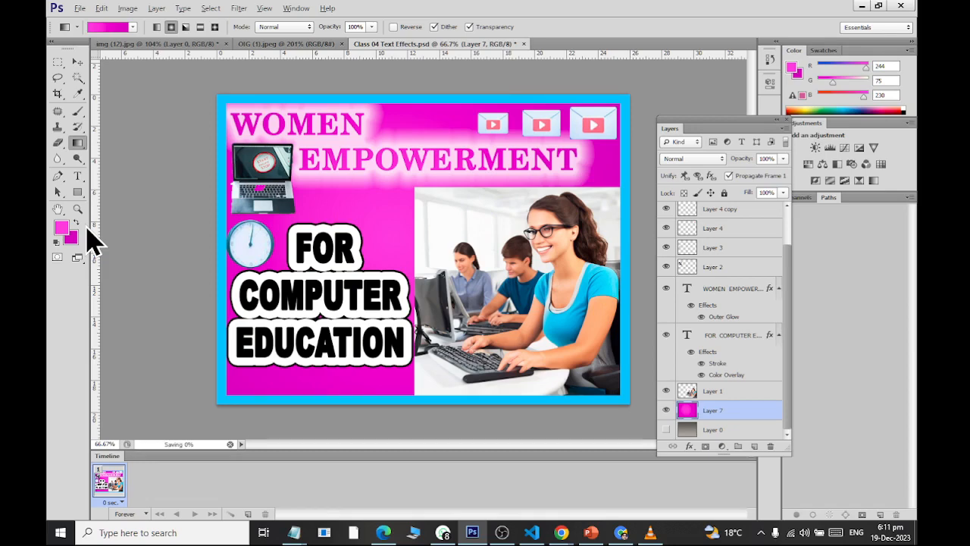
Step: Switch to File Explorer and open the OneDrive Pictures folder
left_click(60, 532)
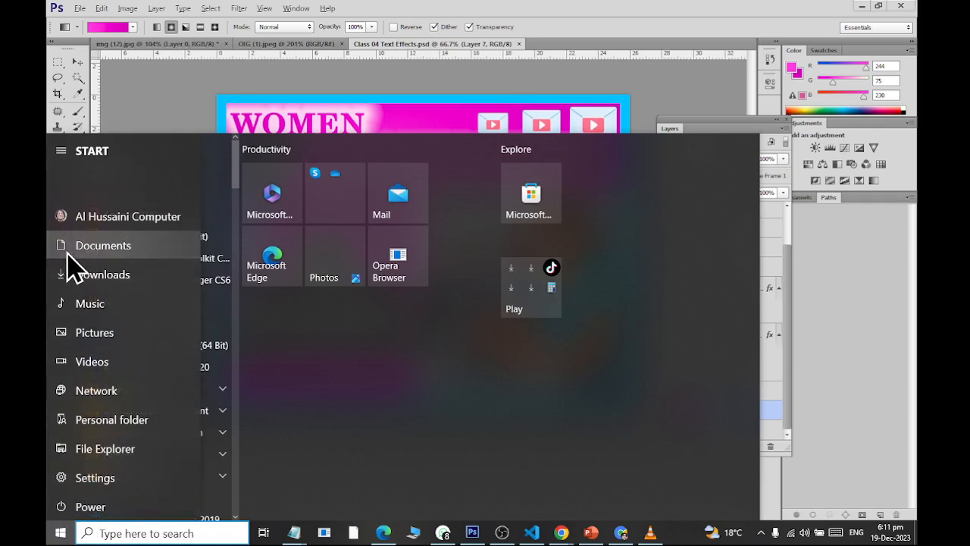
left_click(67, 252)
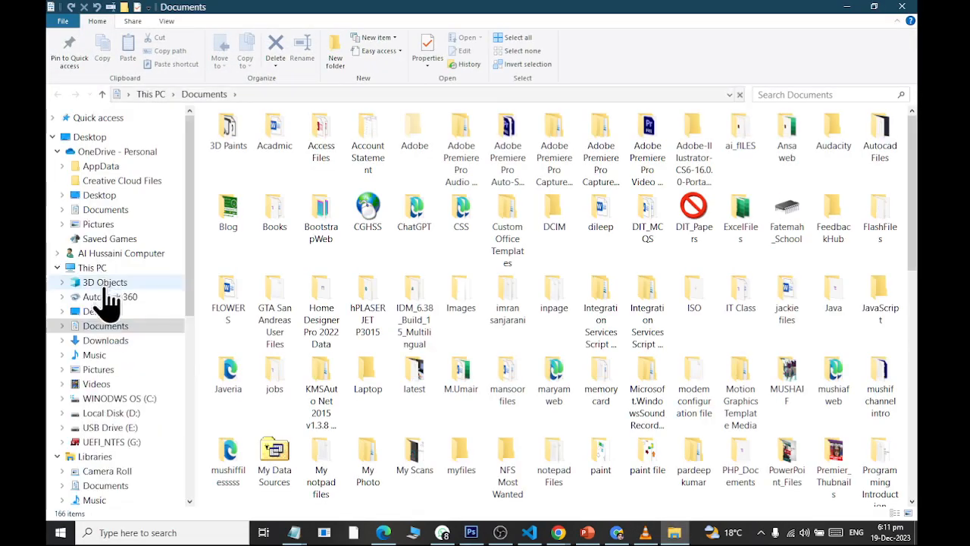
left_click(102, 225)
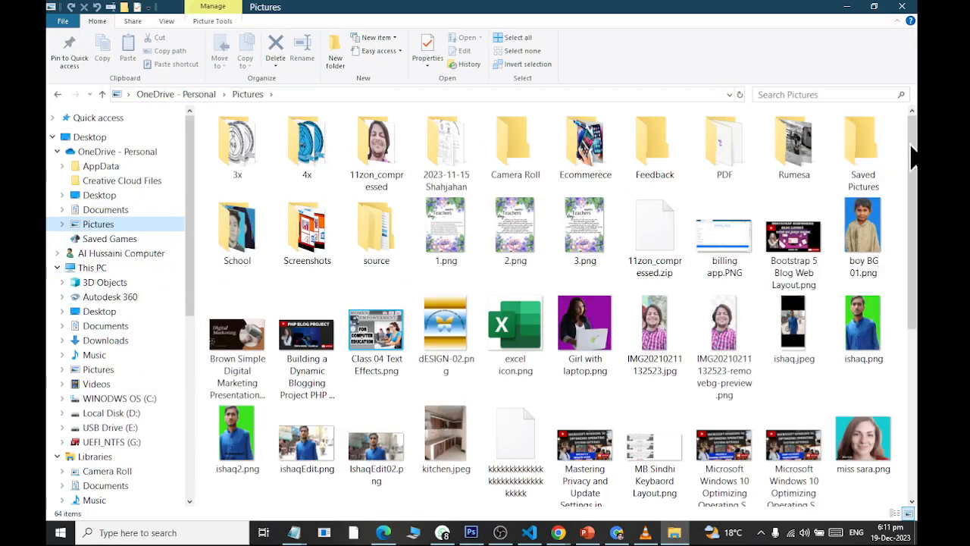
Step: Locate and select the exported Class 04 Text Effects.png in the Pictures folder
left_click_drag(913, 216, 902, 447)
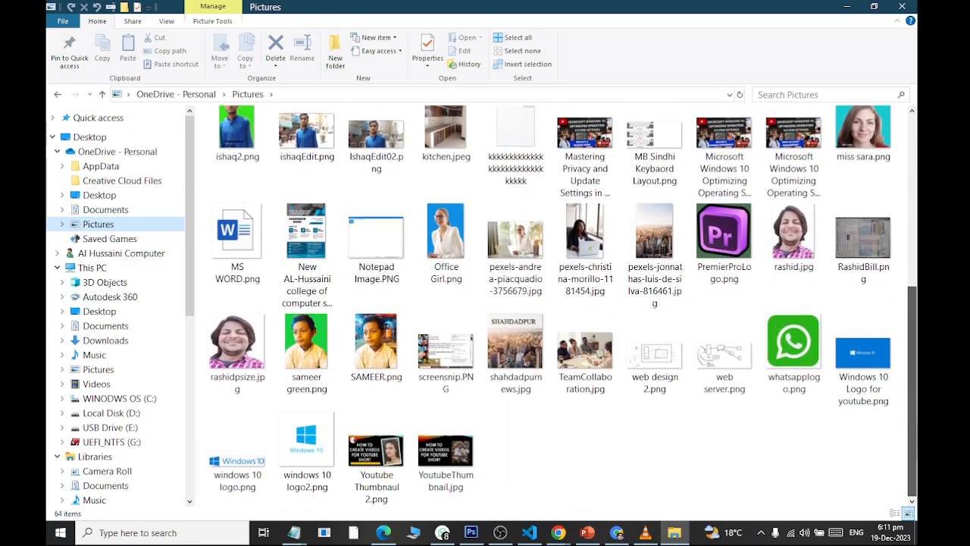
scroll(659, 450, "up", 4)
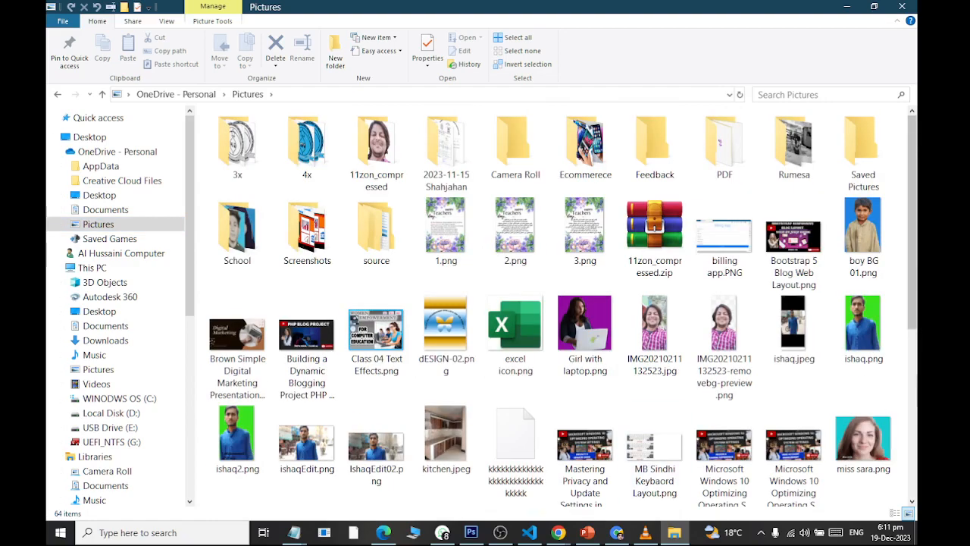
mouse_move(912, 213)
left_mouse_down()
mouse_move(912, 378)
mouse_move(913, 194)
left_mouse_up()
key("c")
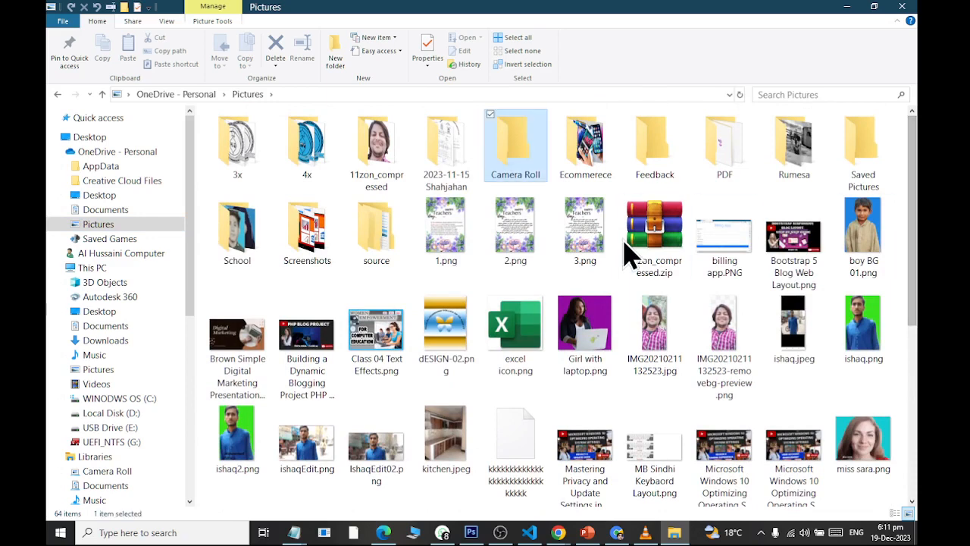
key("c")
key("c")
left_click(372, 338)
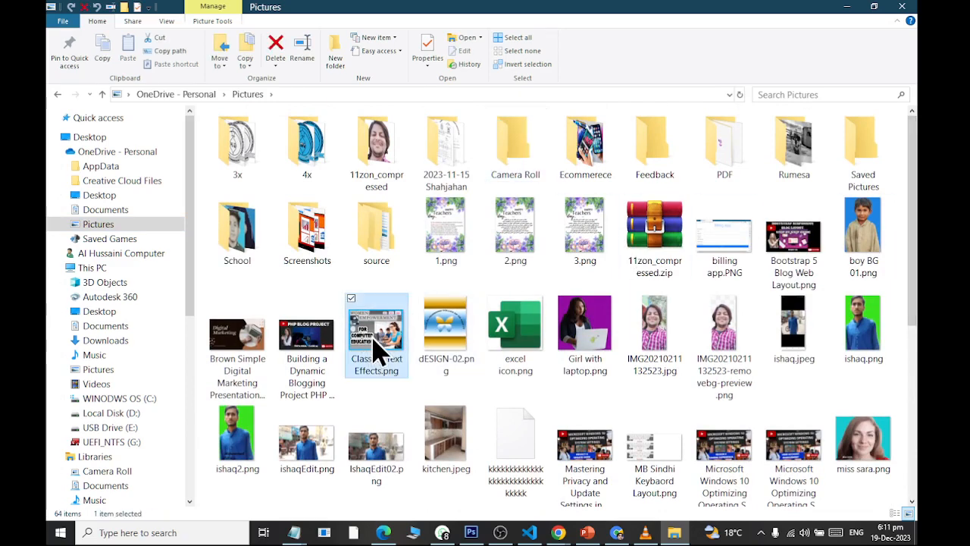